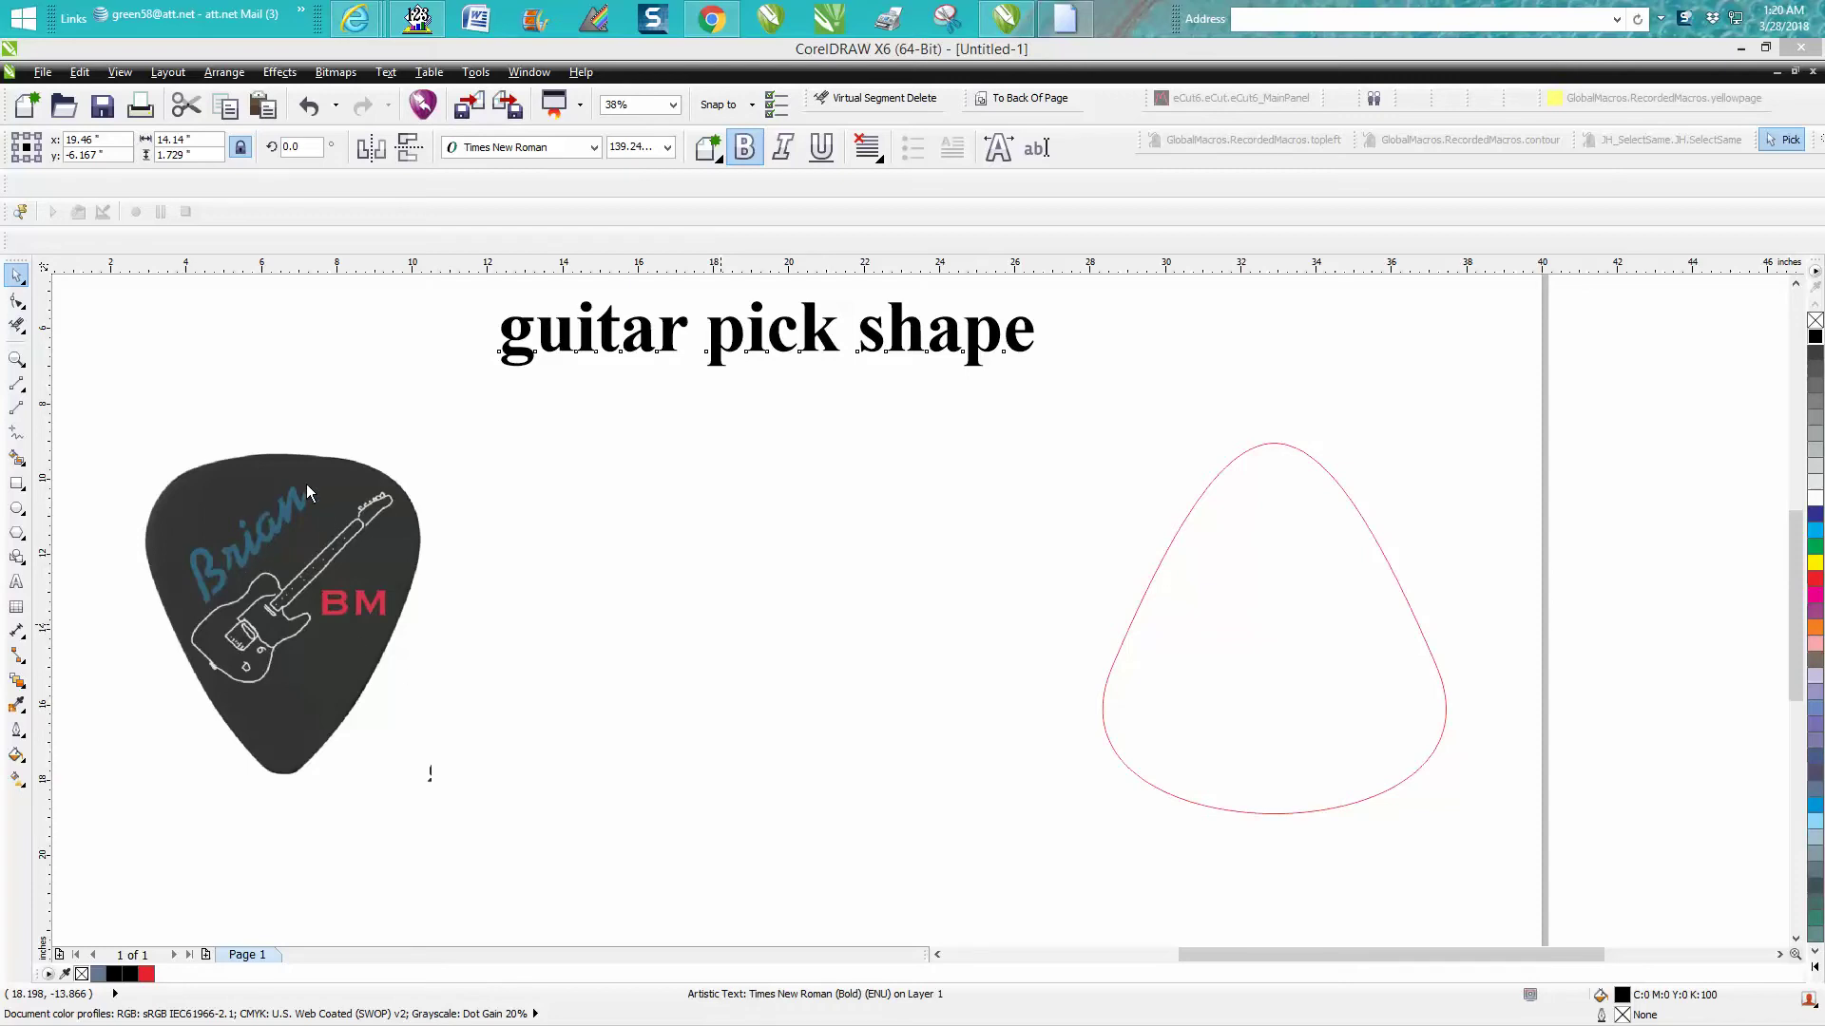
Try flipping the title and the red pick outline onto the photo, then undo those changes.
click(1192, 520)
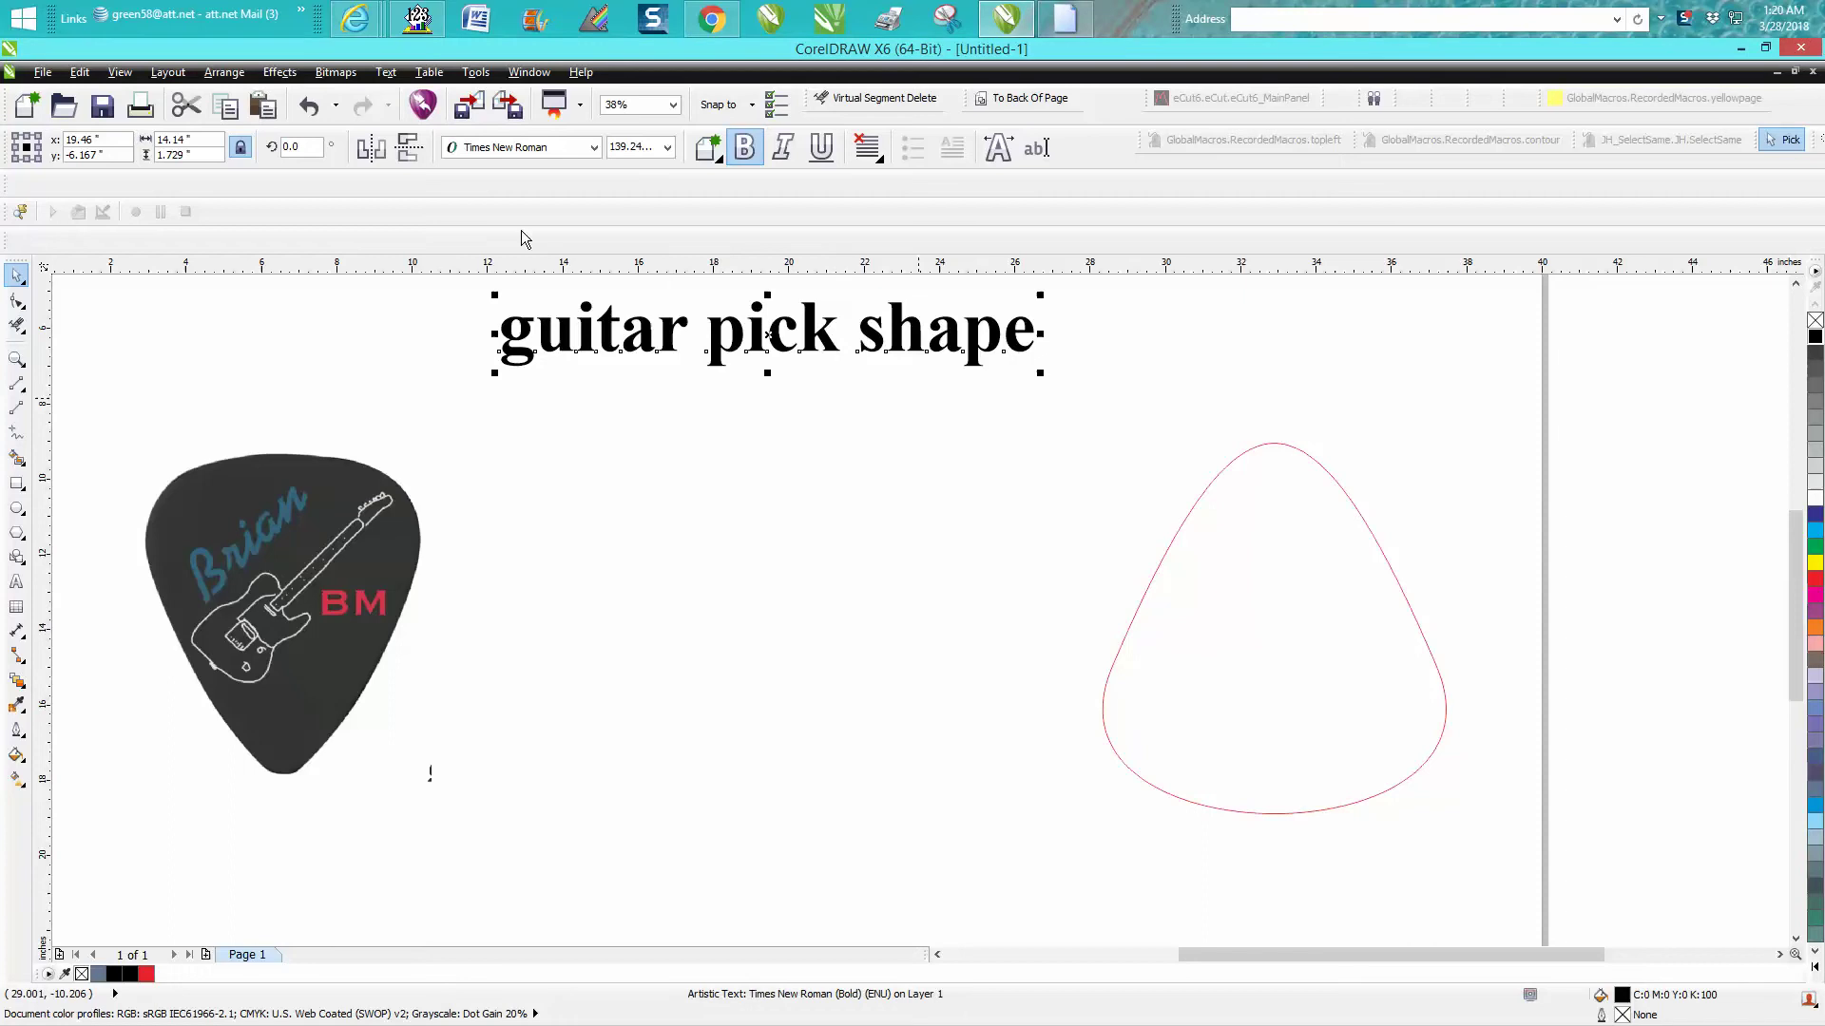
click(411, 155)
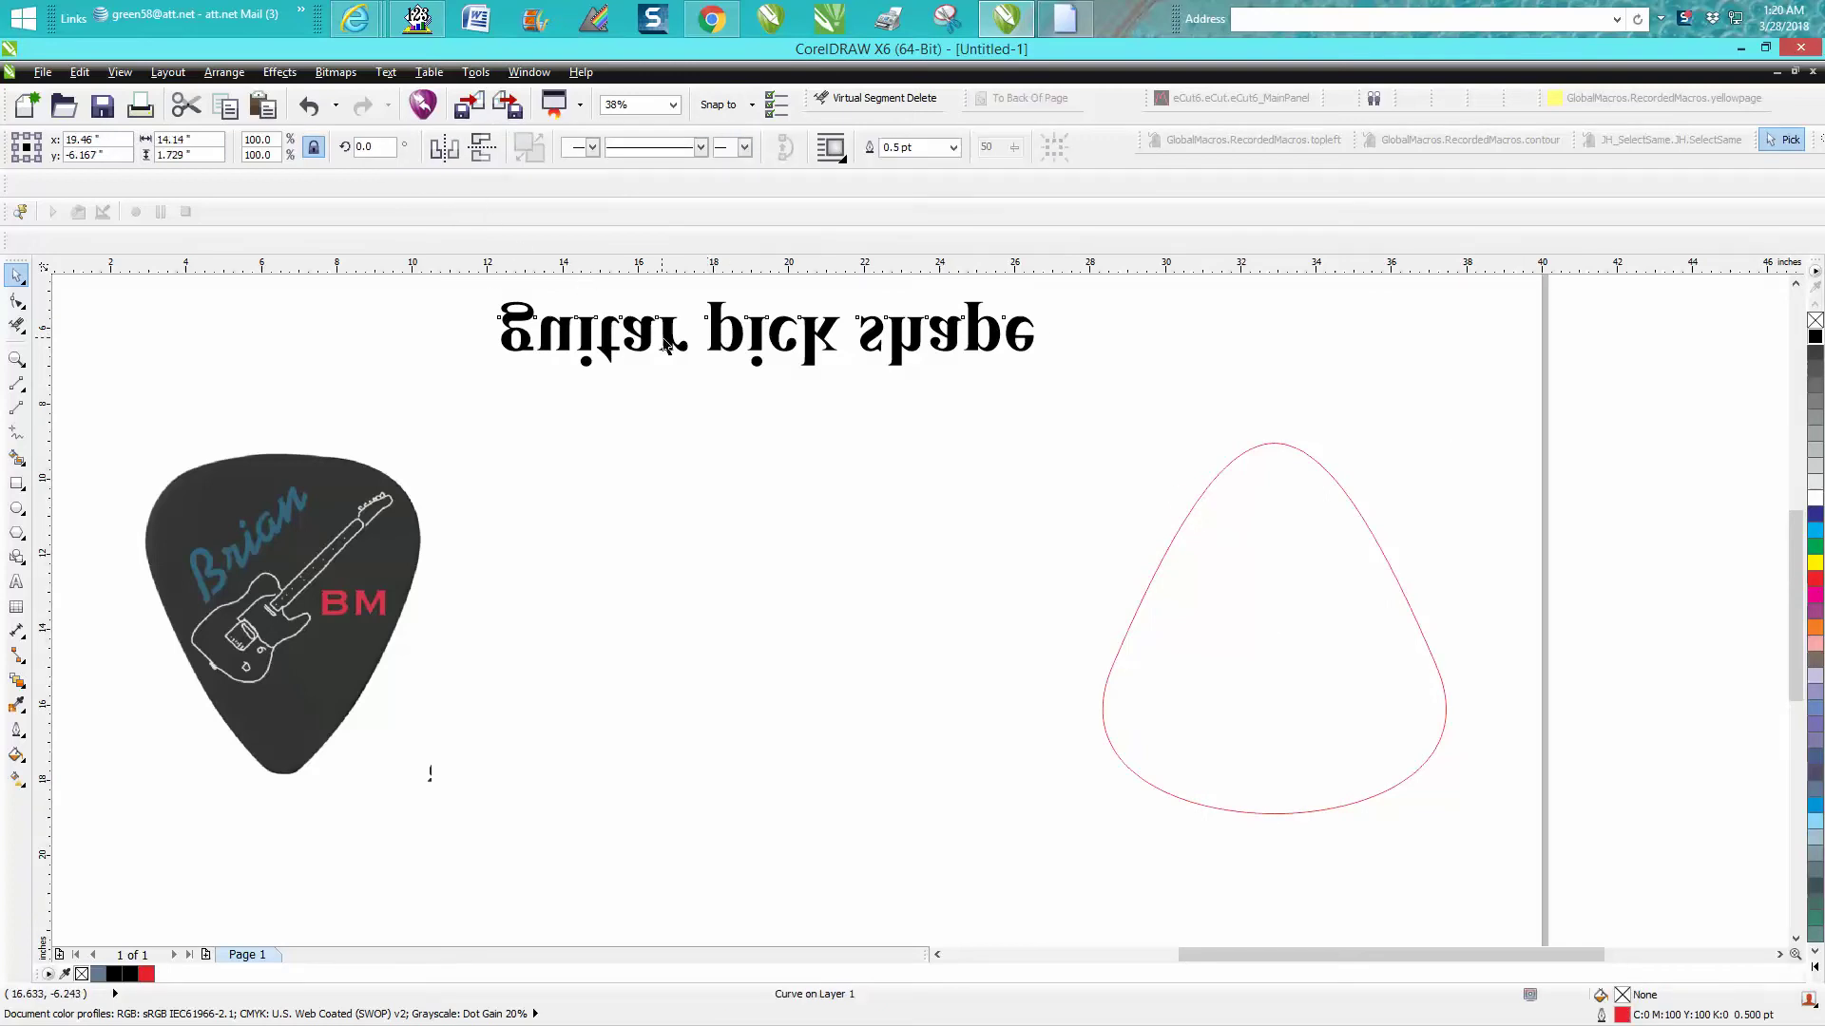
key(ctrl+z)
key(ctrl+z)
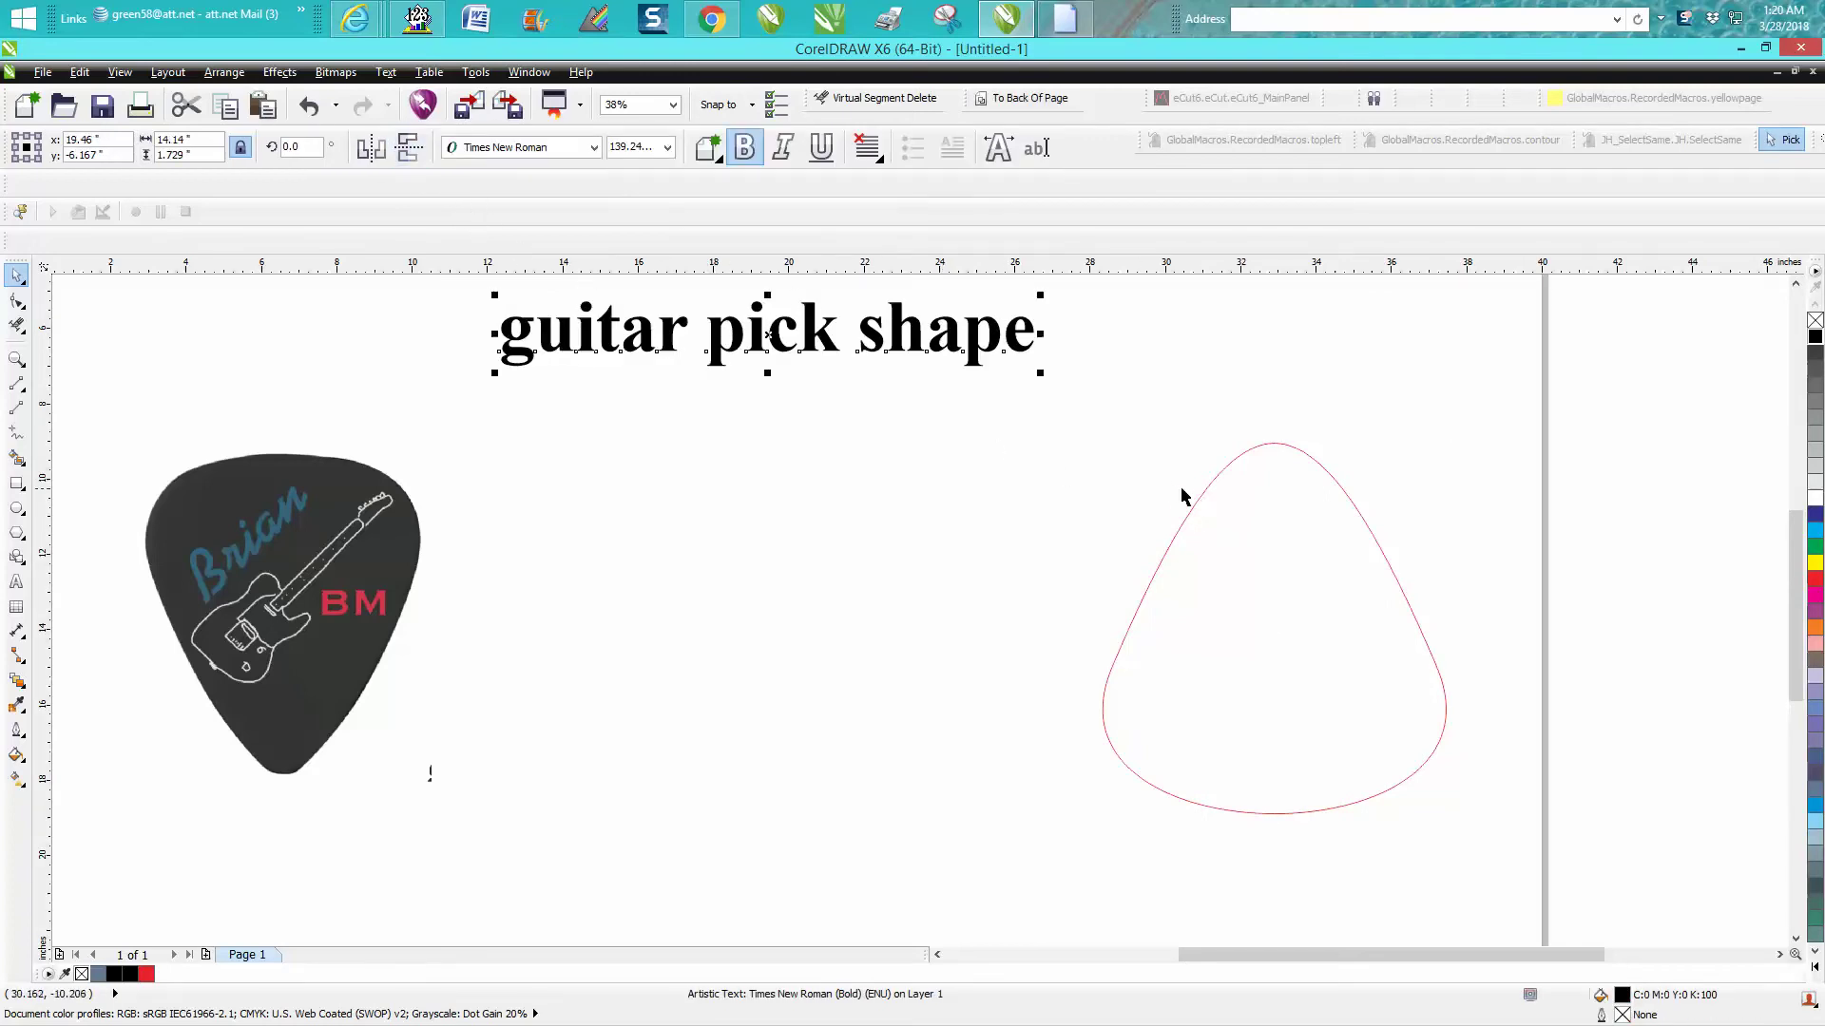
click(1205, 493)
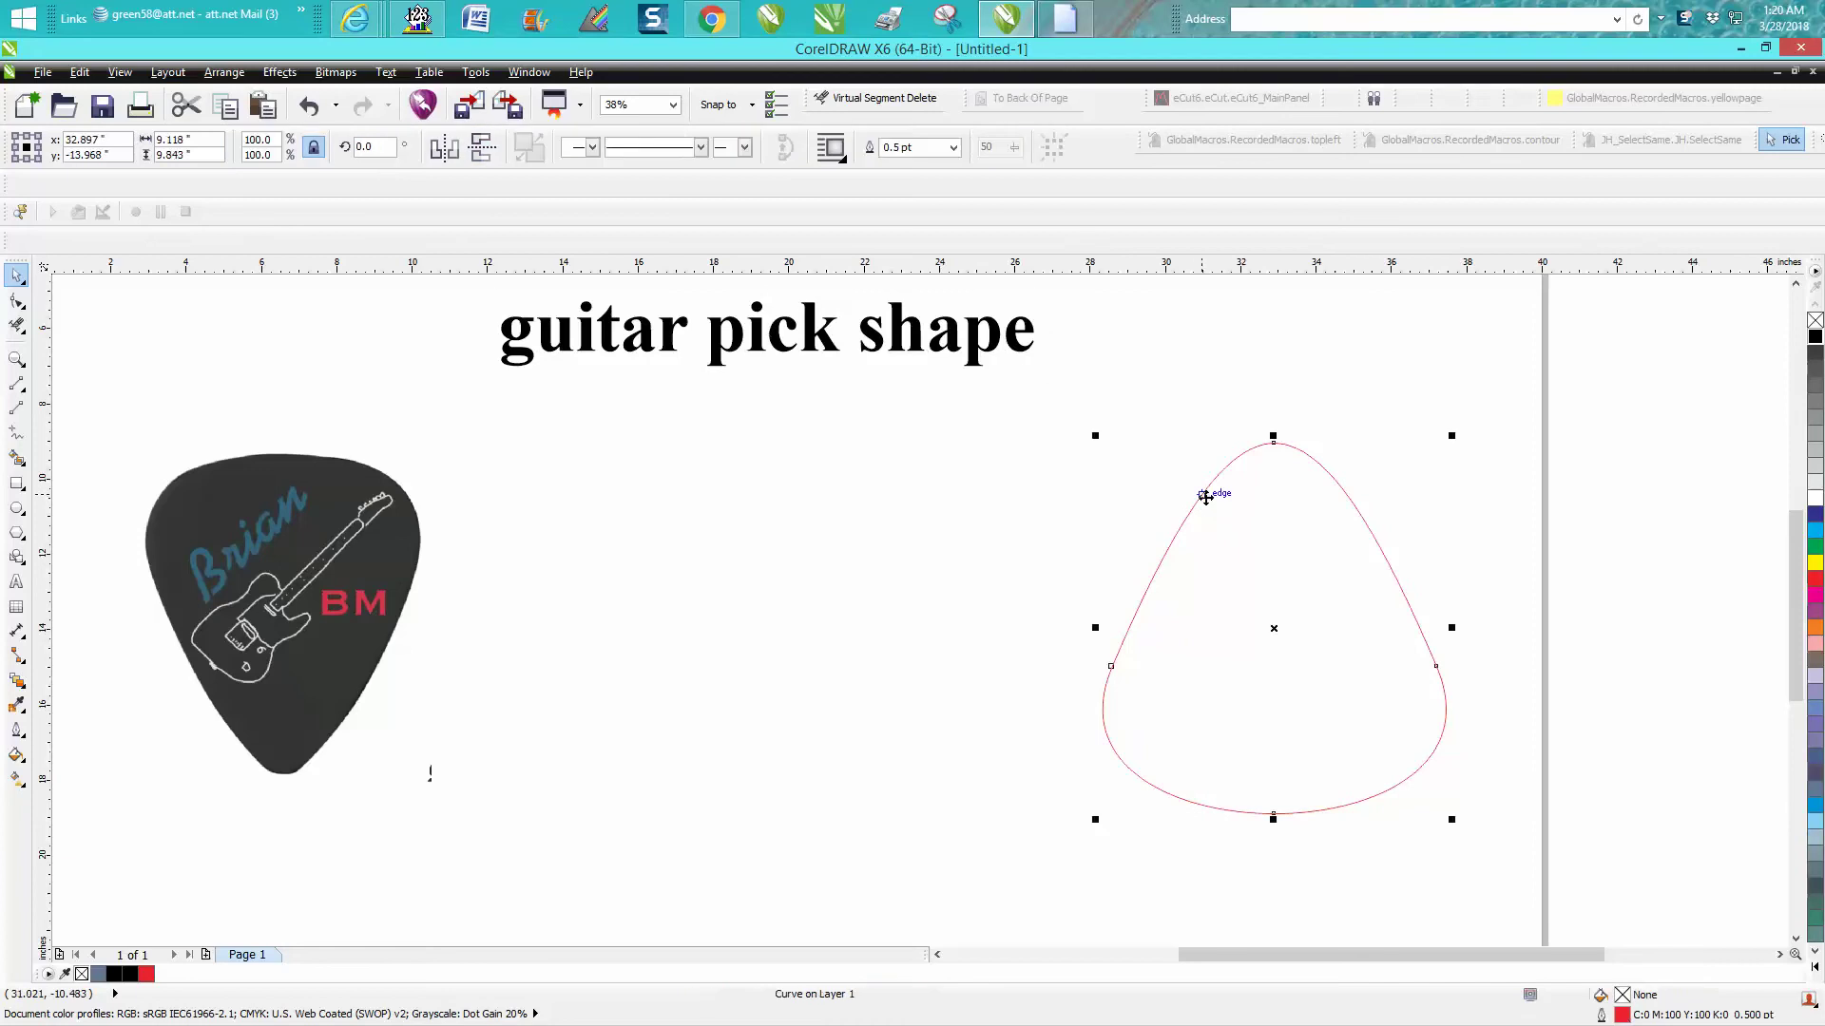
click(482, 148)
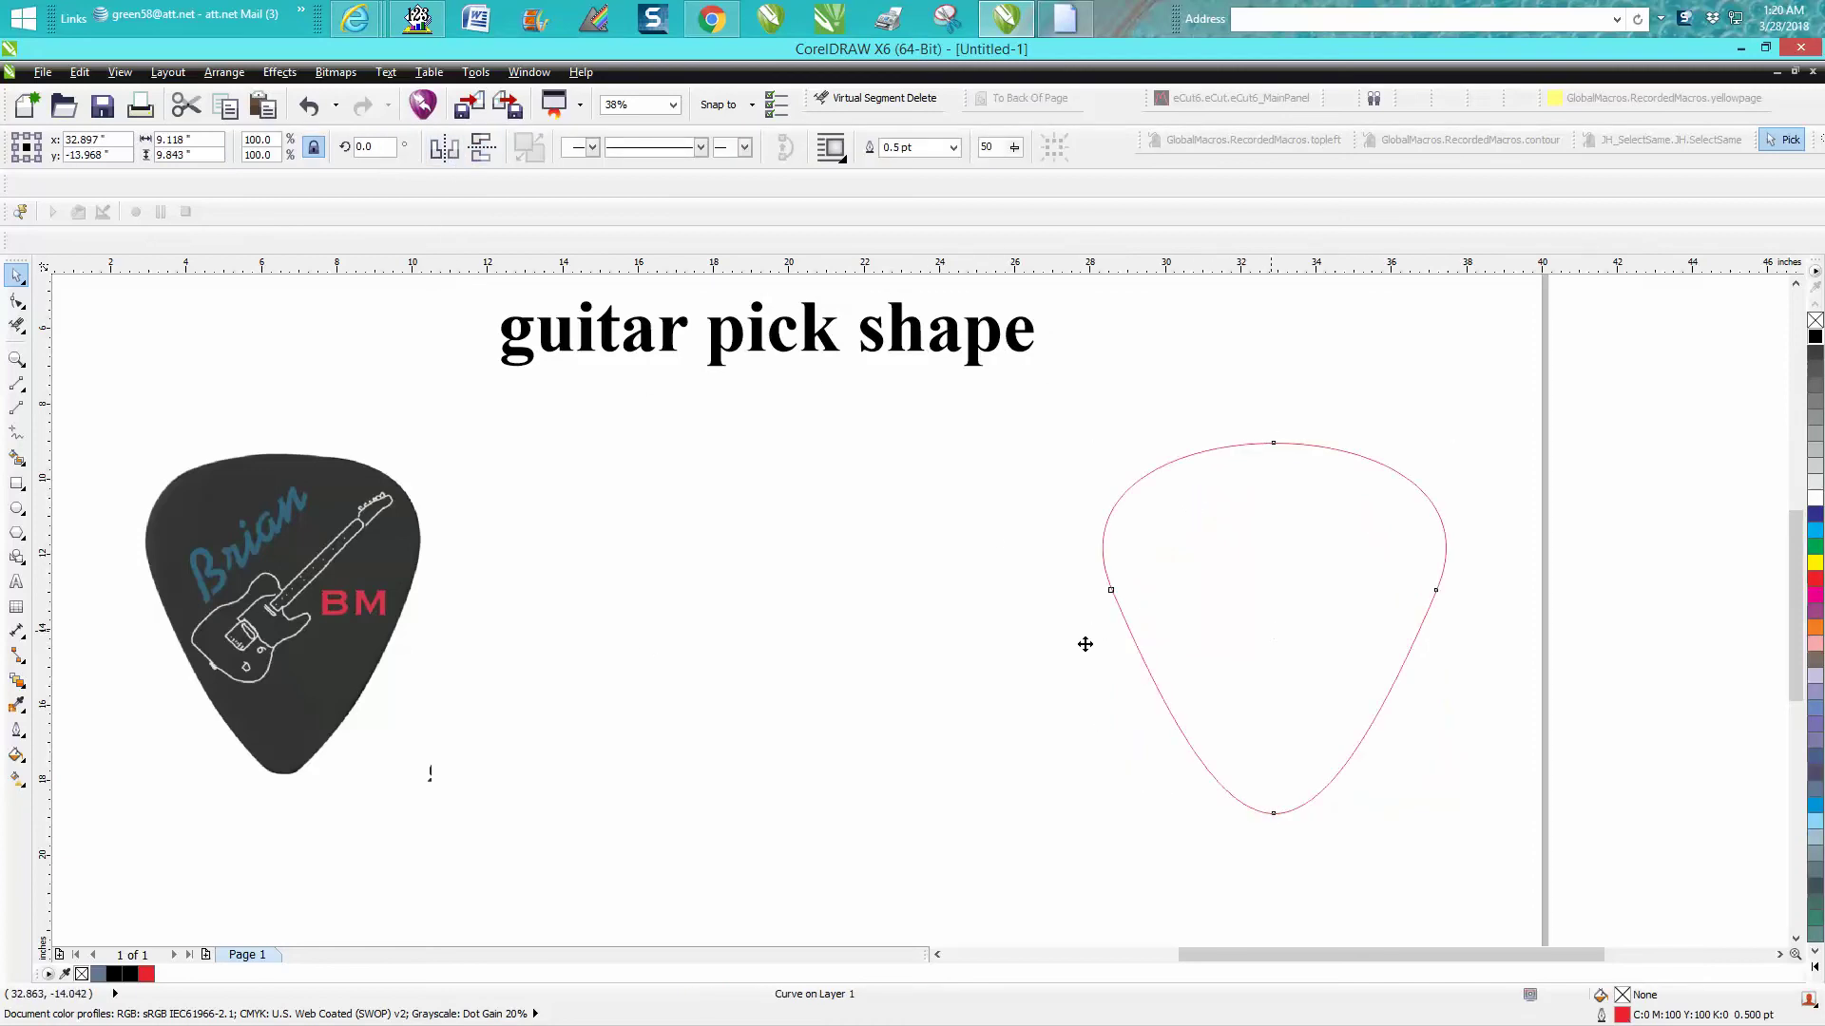
drag(1085, 644, 281, 618)
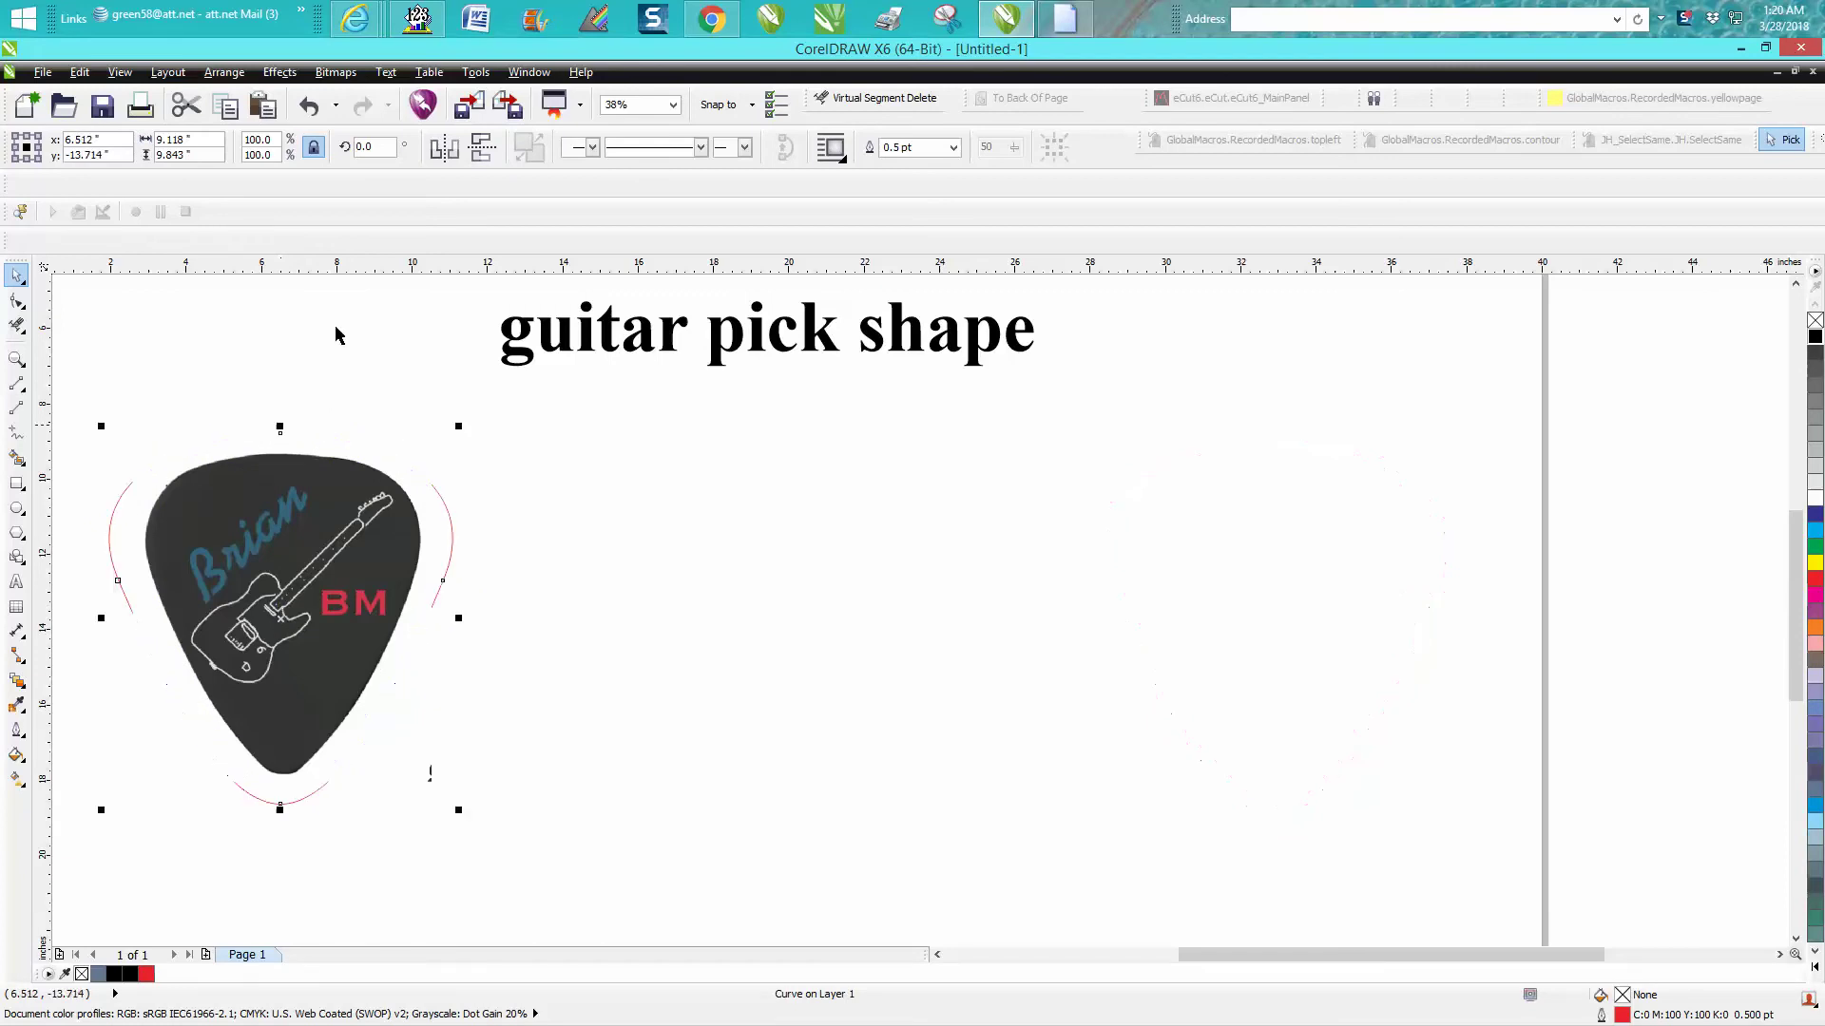
click(307, 110)
click(308, 111)
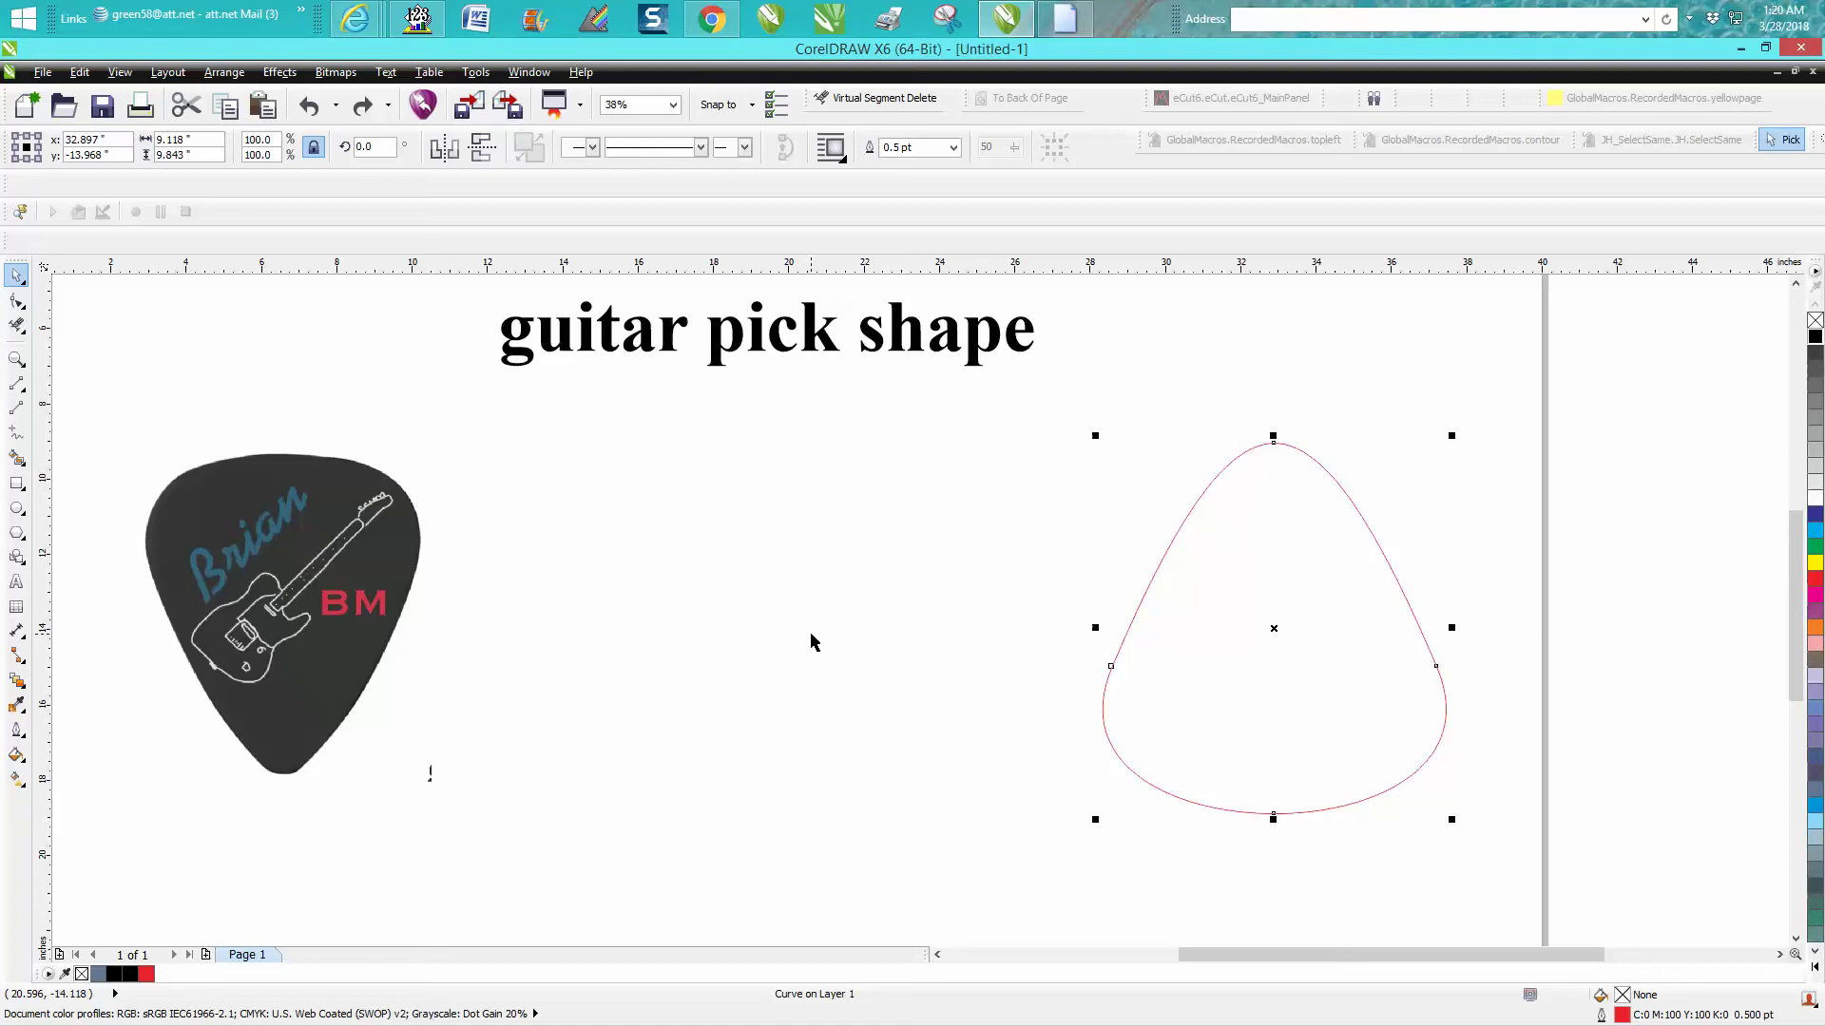
Draw a circle between the two picks and convert it to curves.
click(11, 512)
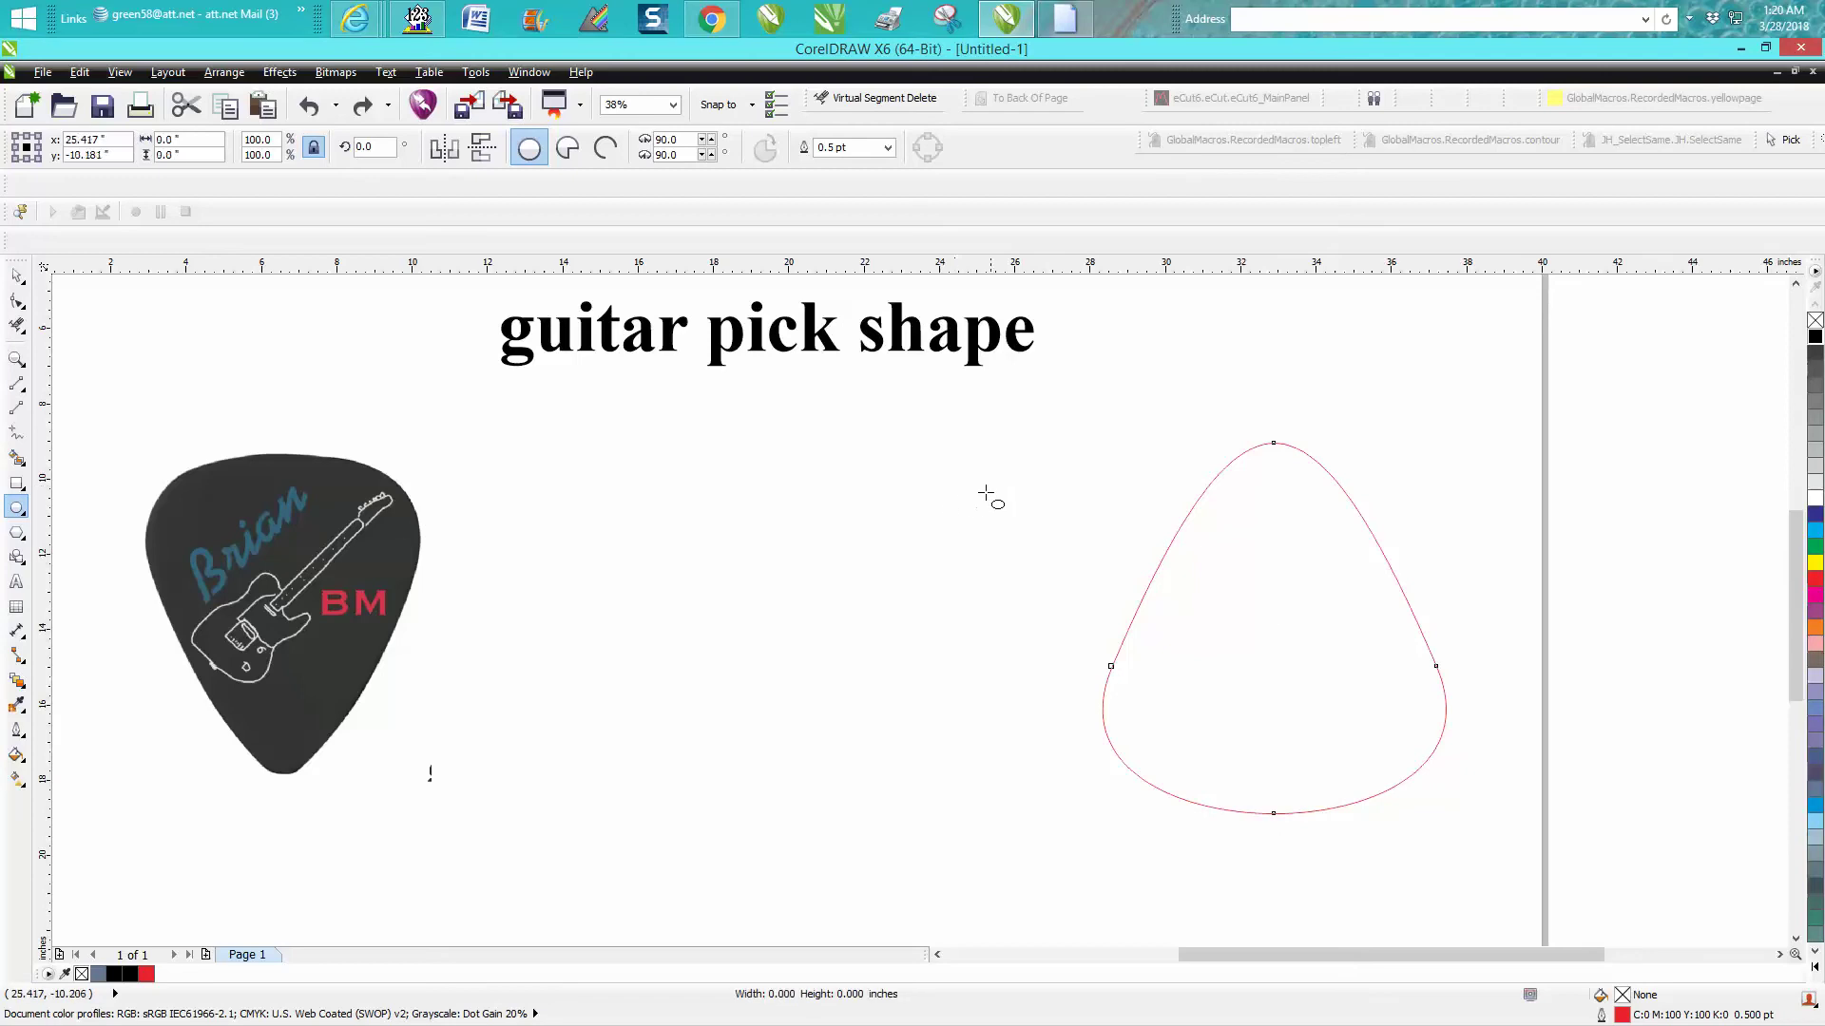
drag(997, 479, 620, 711)
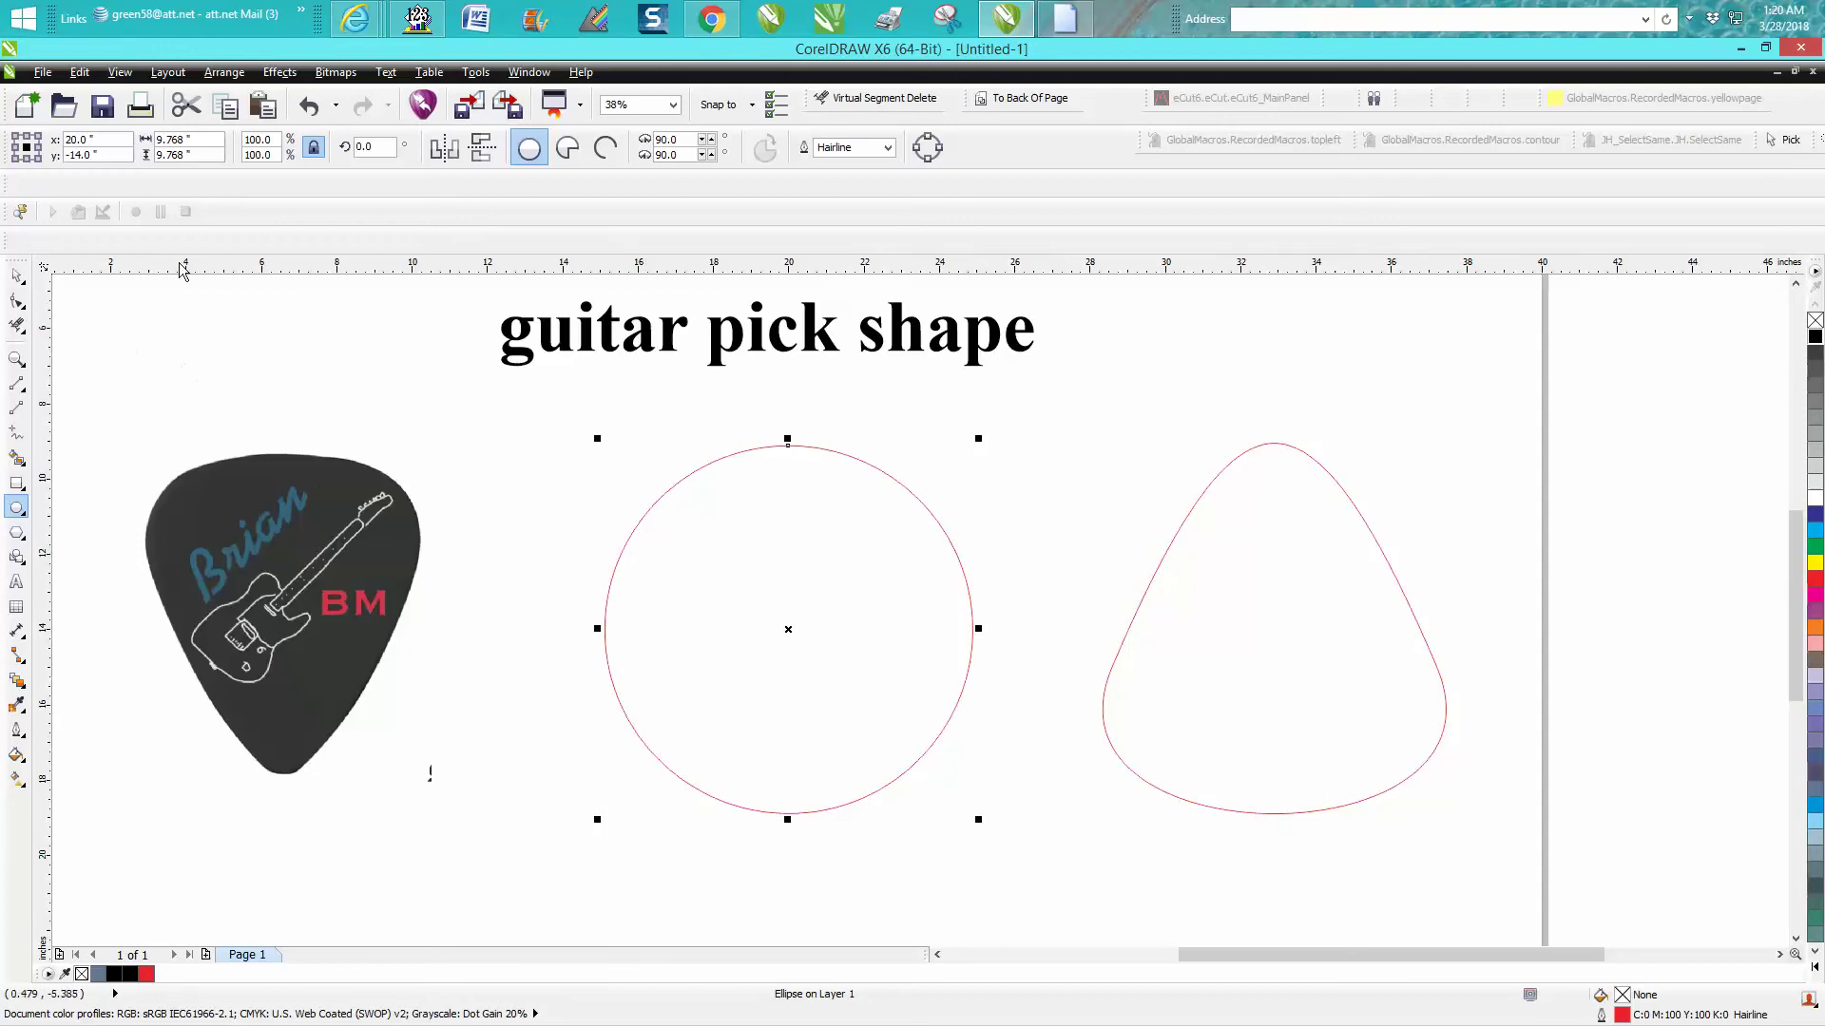
click(226, 73)
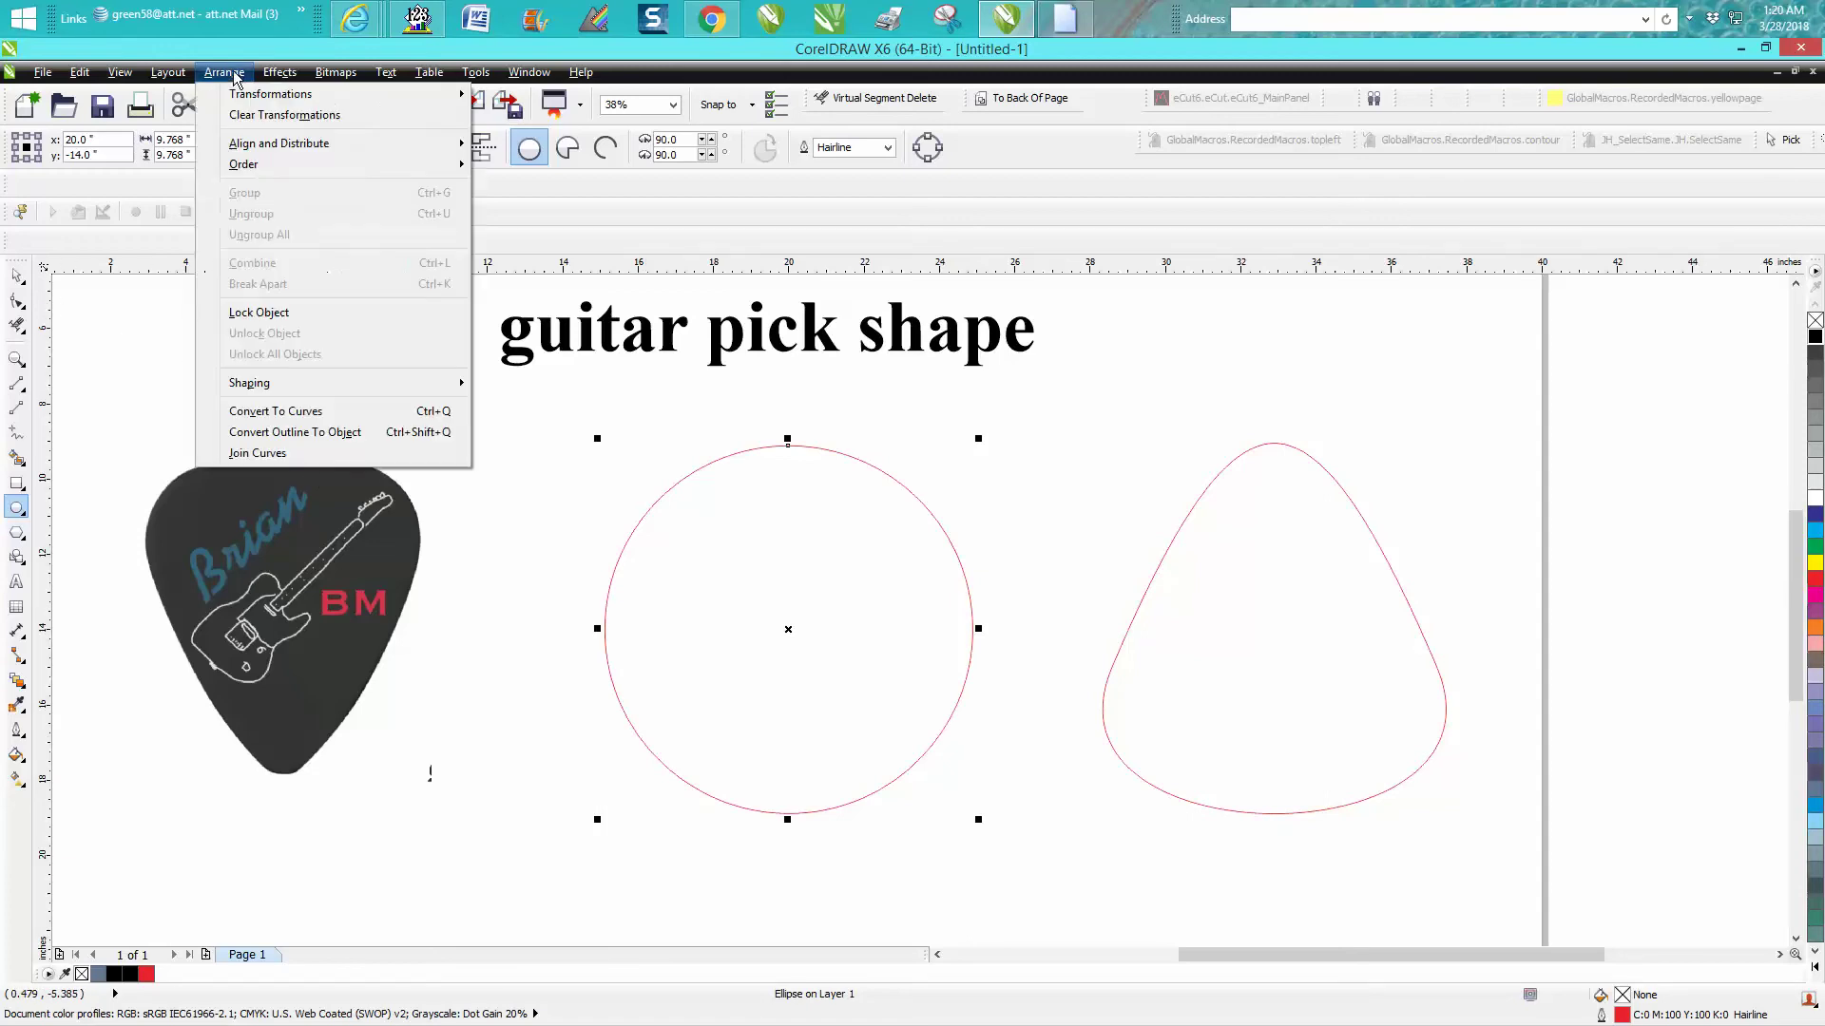
click(304, 415)
Delete the circle's top and bottom nodes and add a vertical guideline through its centre.
click(17, 300)
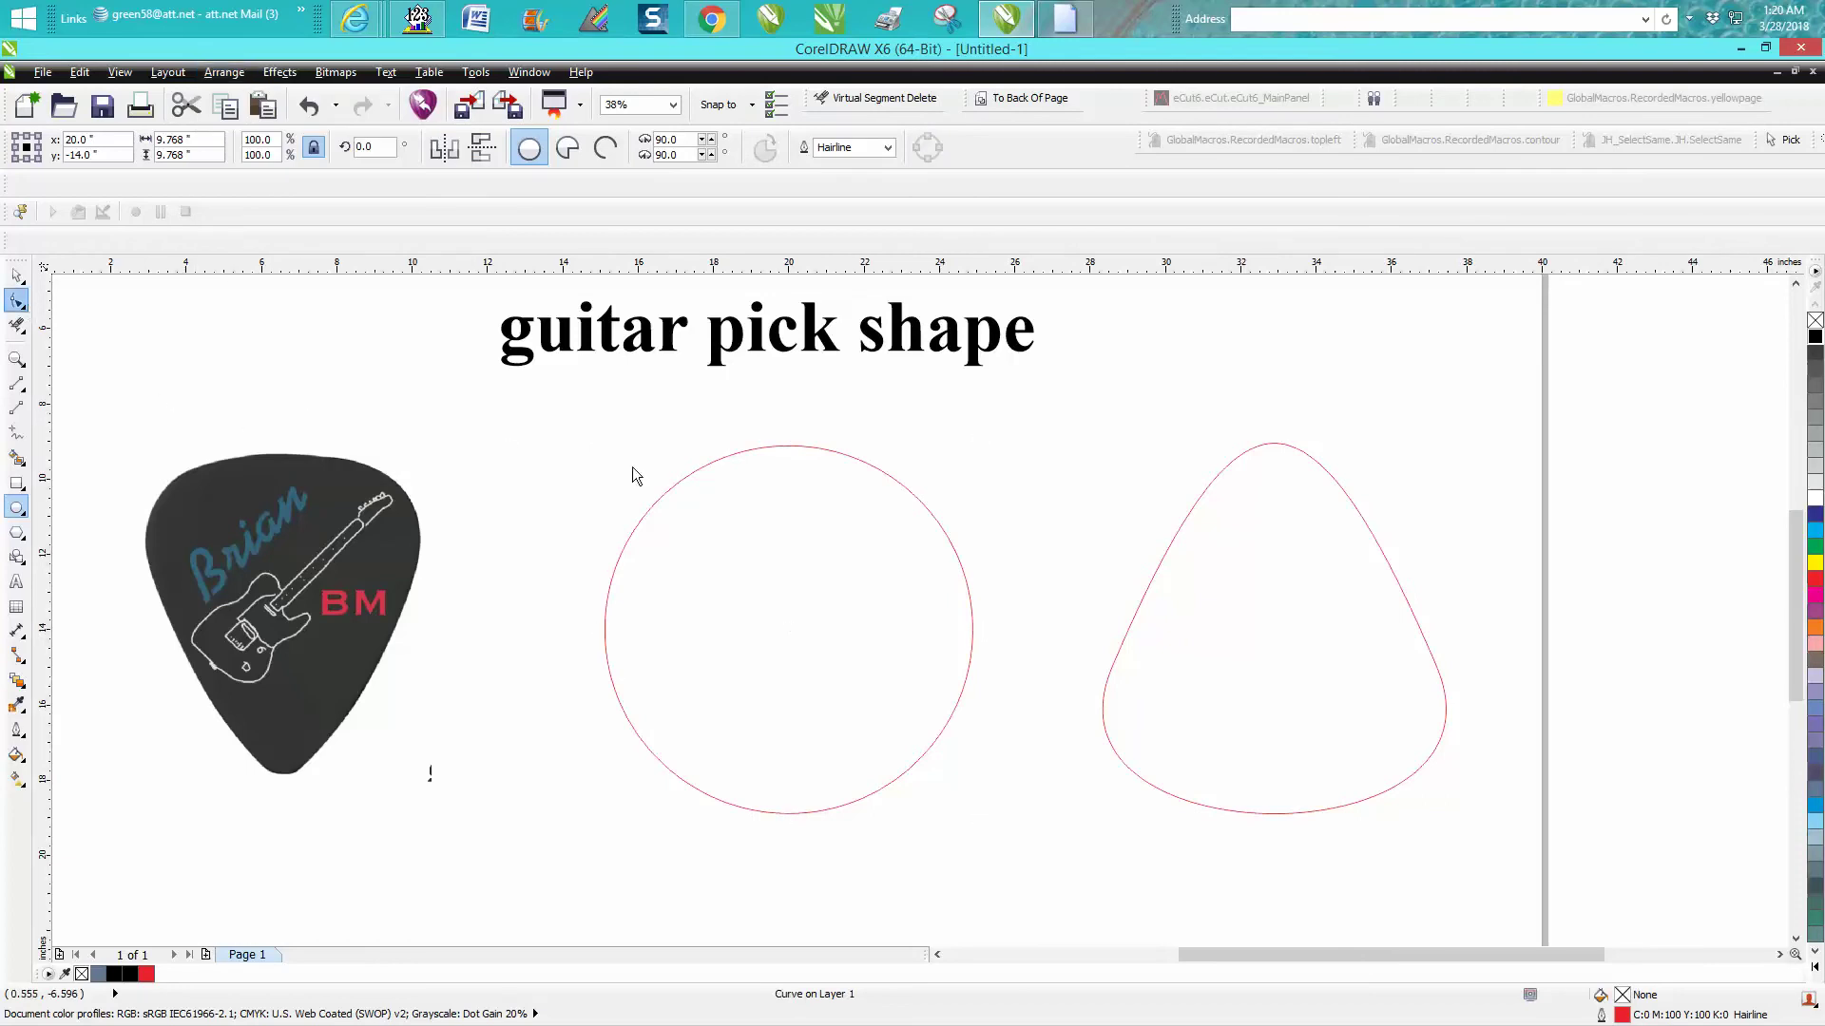
drag(795, 471, 813, 481)
key(Delete)
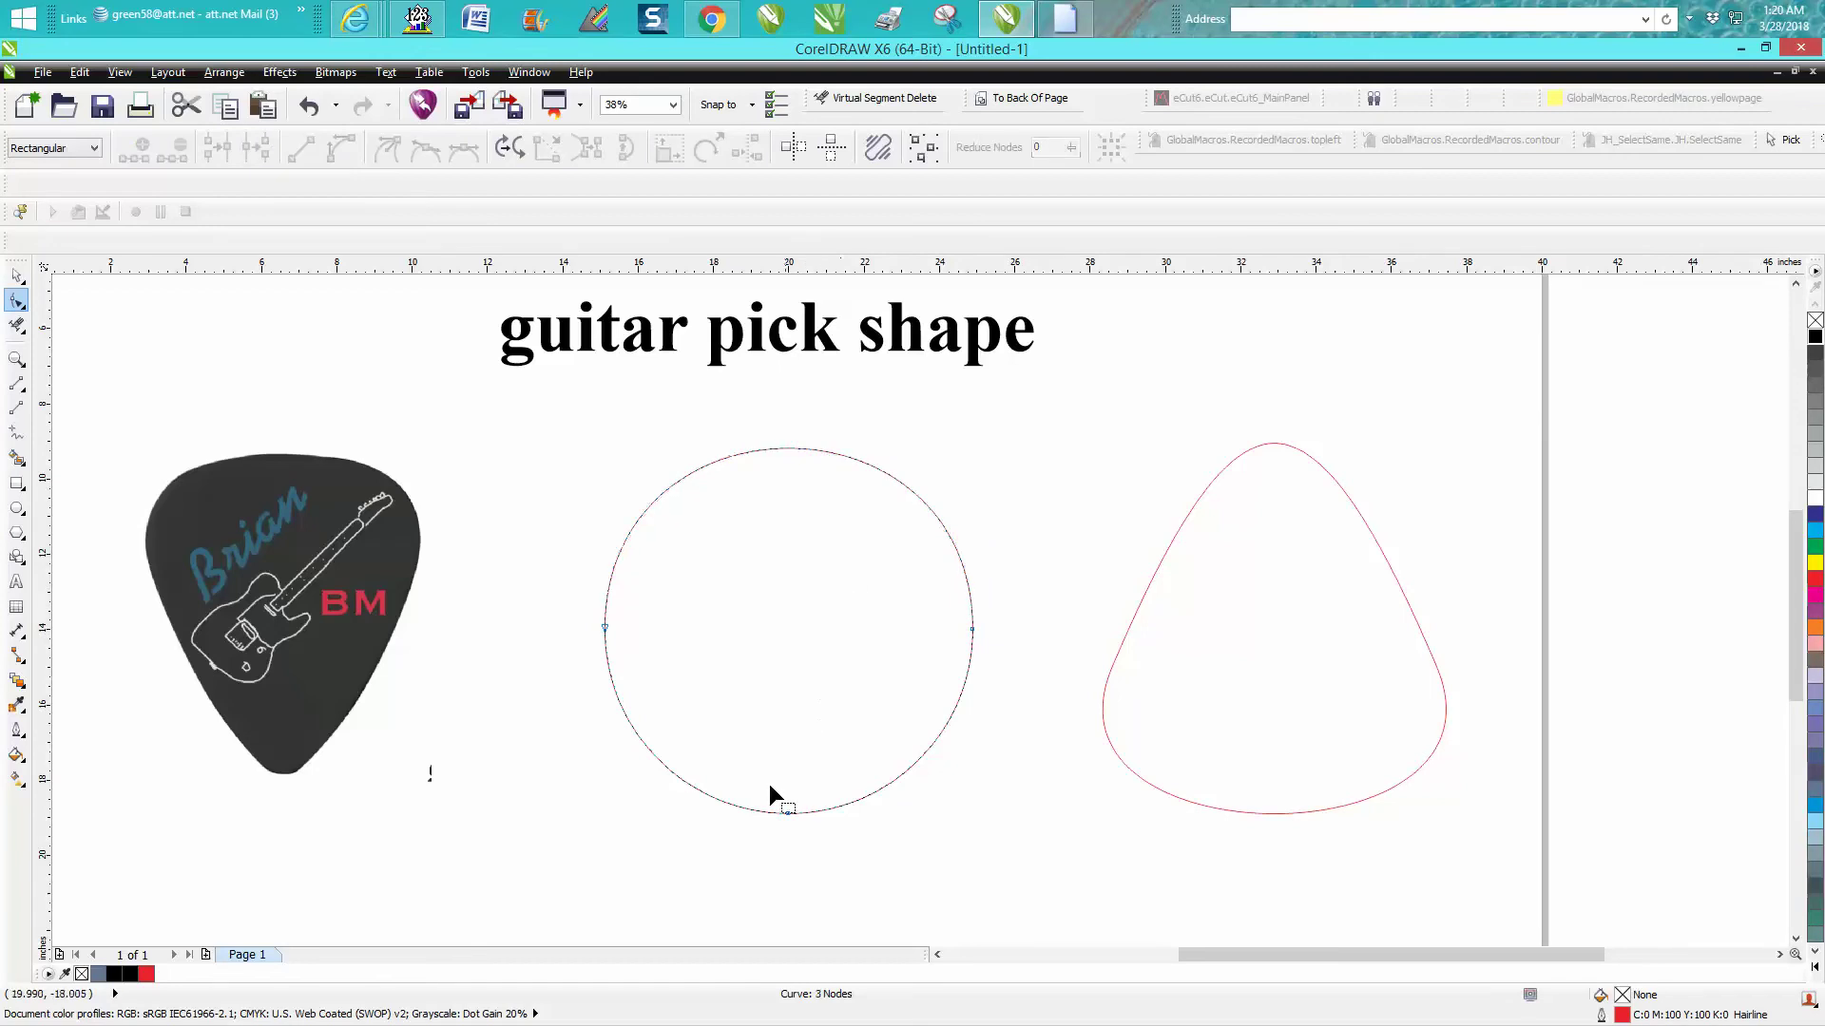
drag(819, 832, 823, 836)
key(Delete)
drag(43, 475, 491, 485)
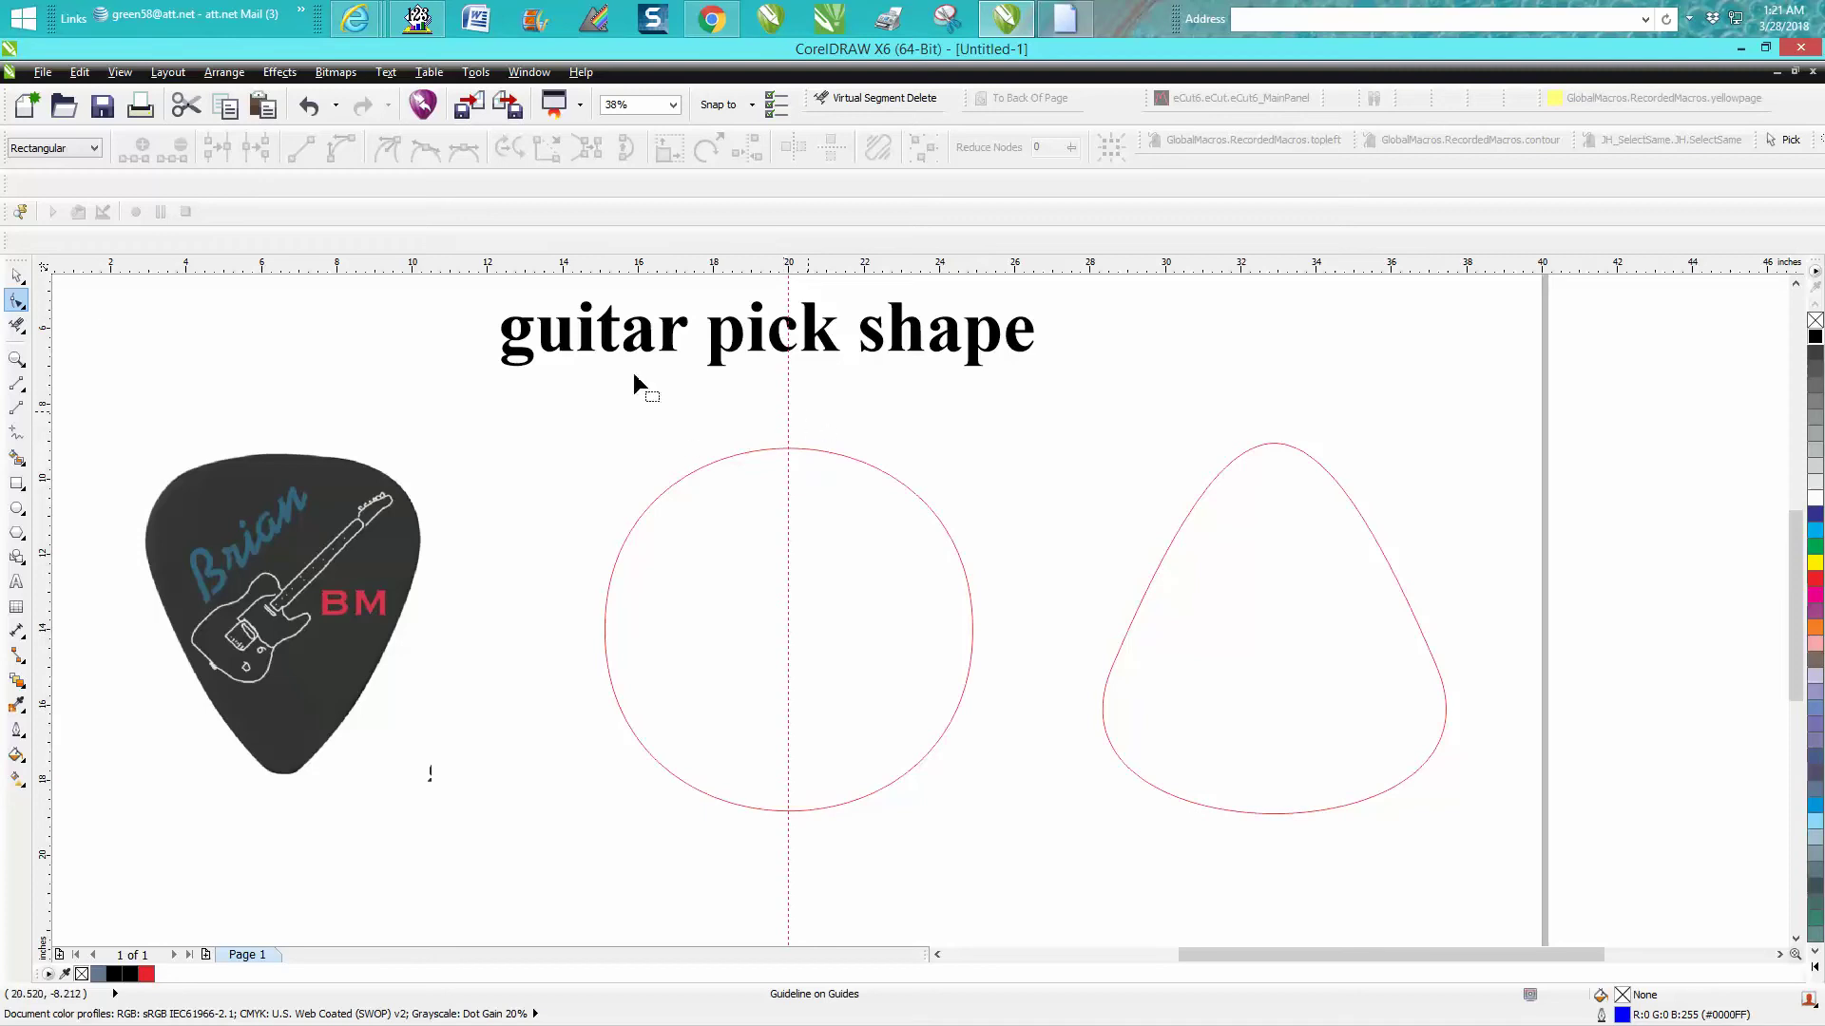
Nudge the guideline to 19 inches and place a duplicate at 21 inches.
click(17, 275)
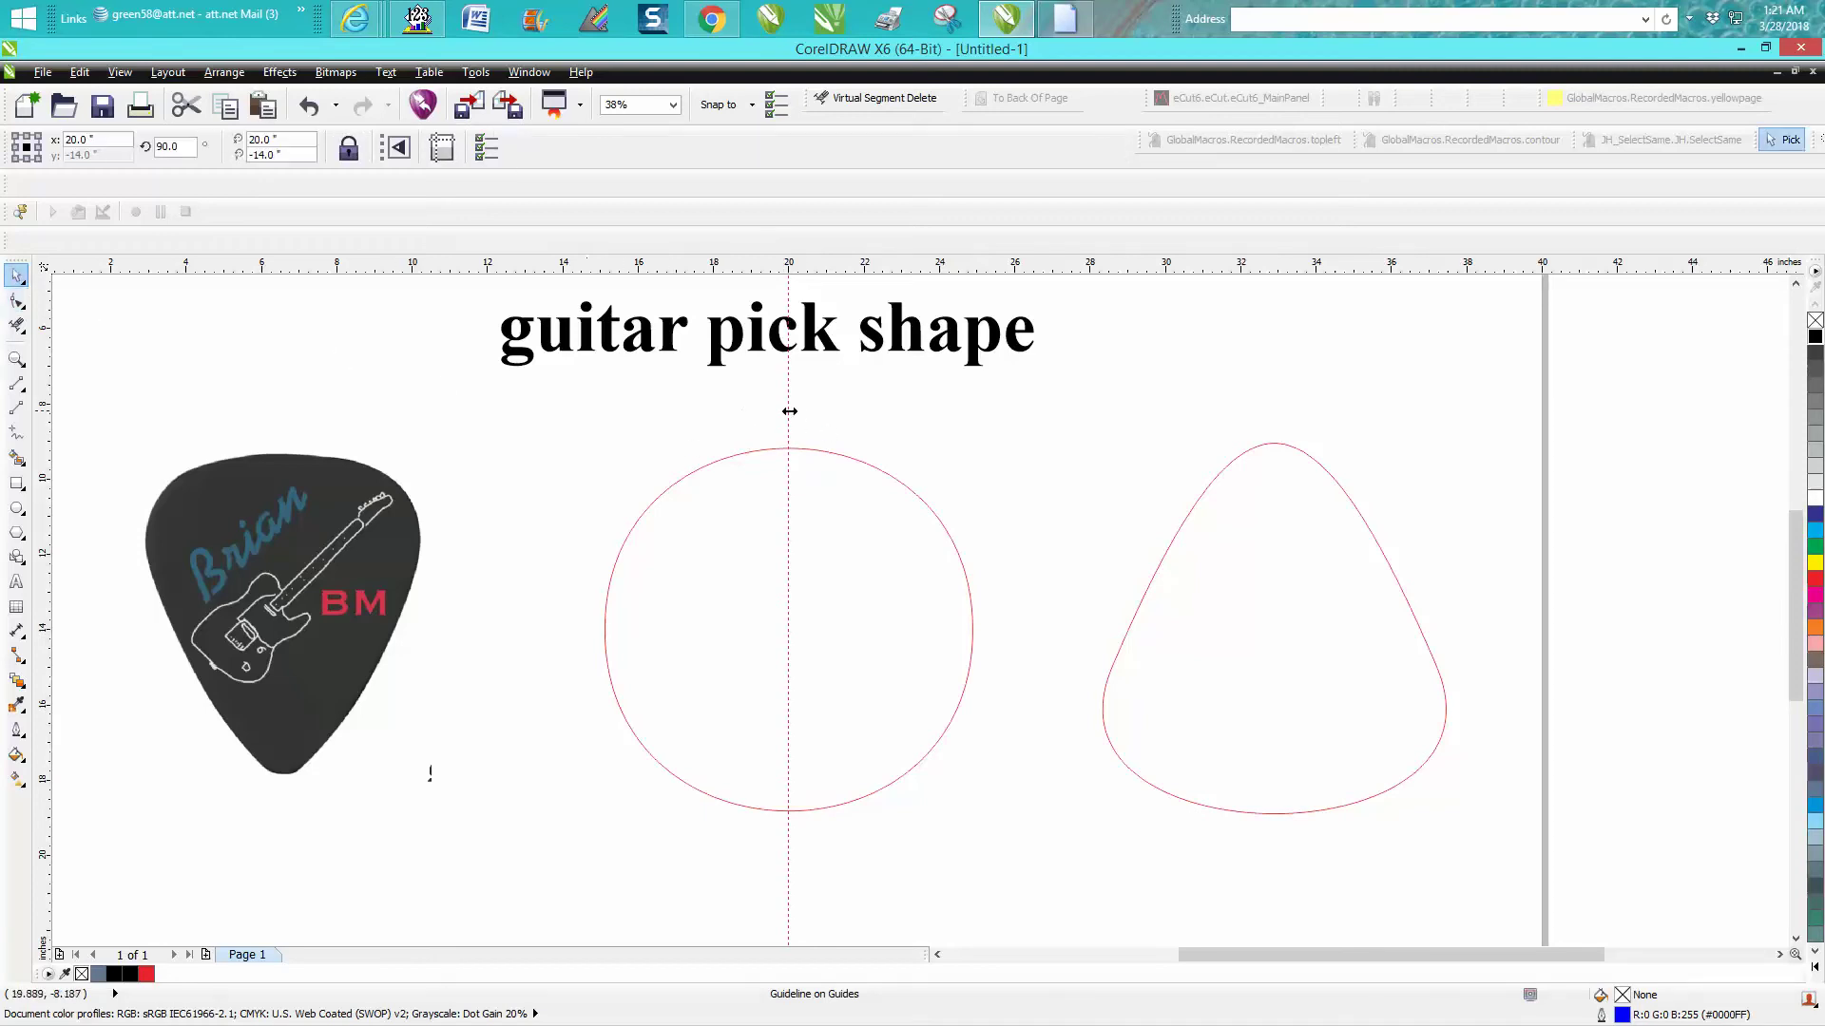
click(638, 283)
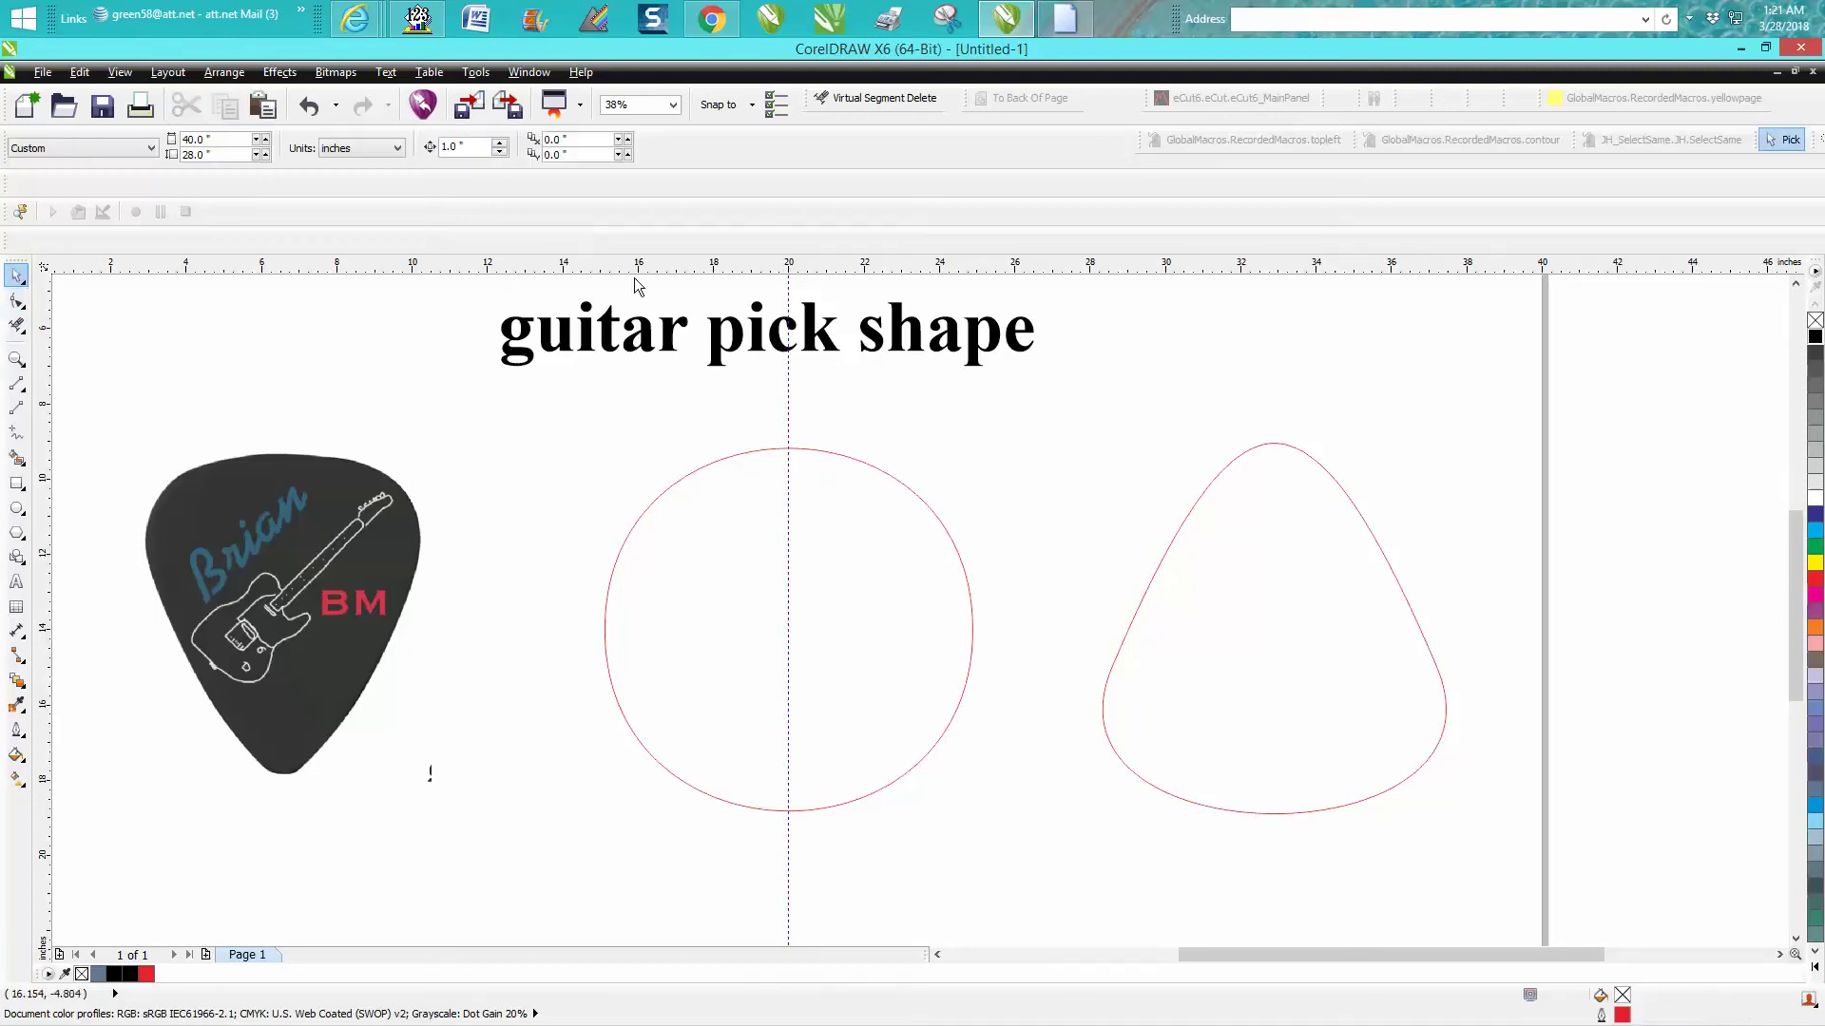
click(787, 384)
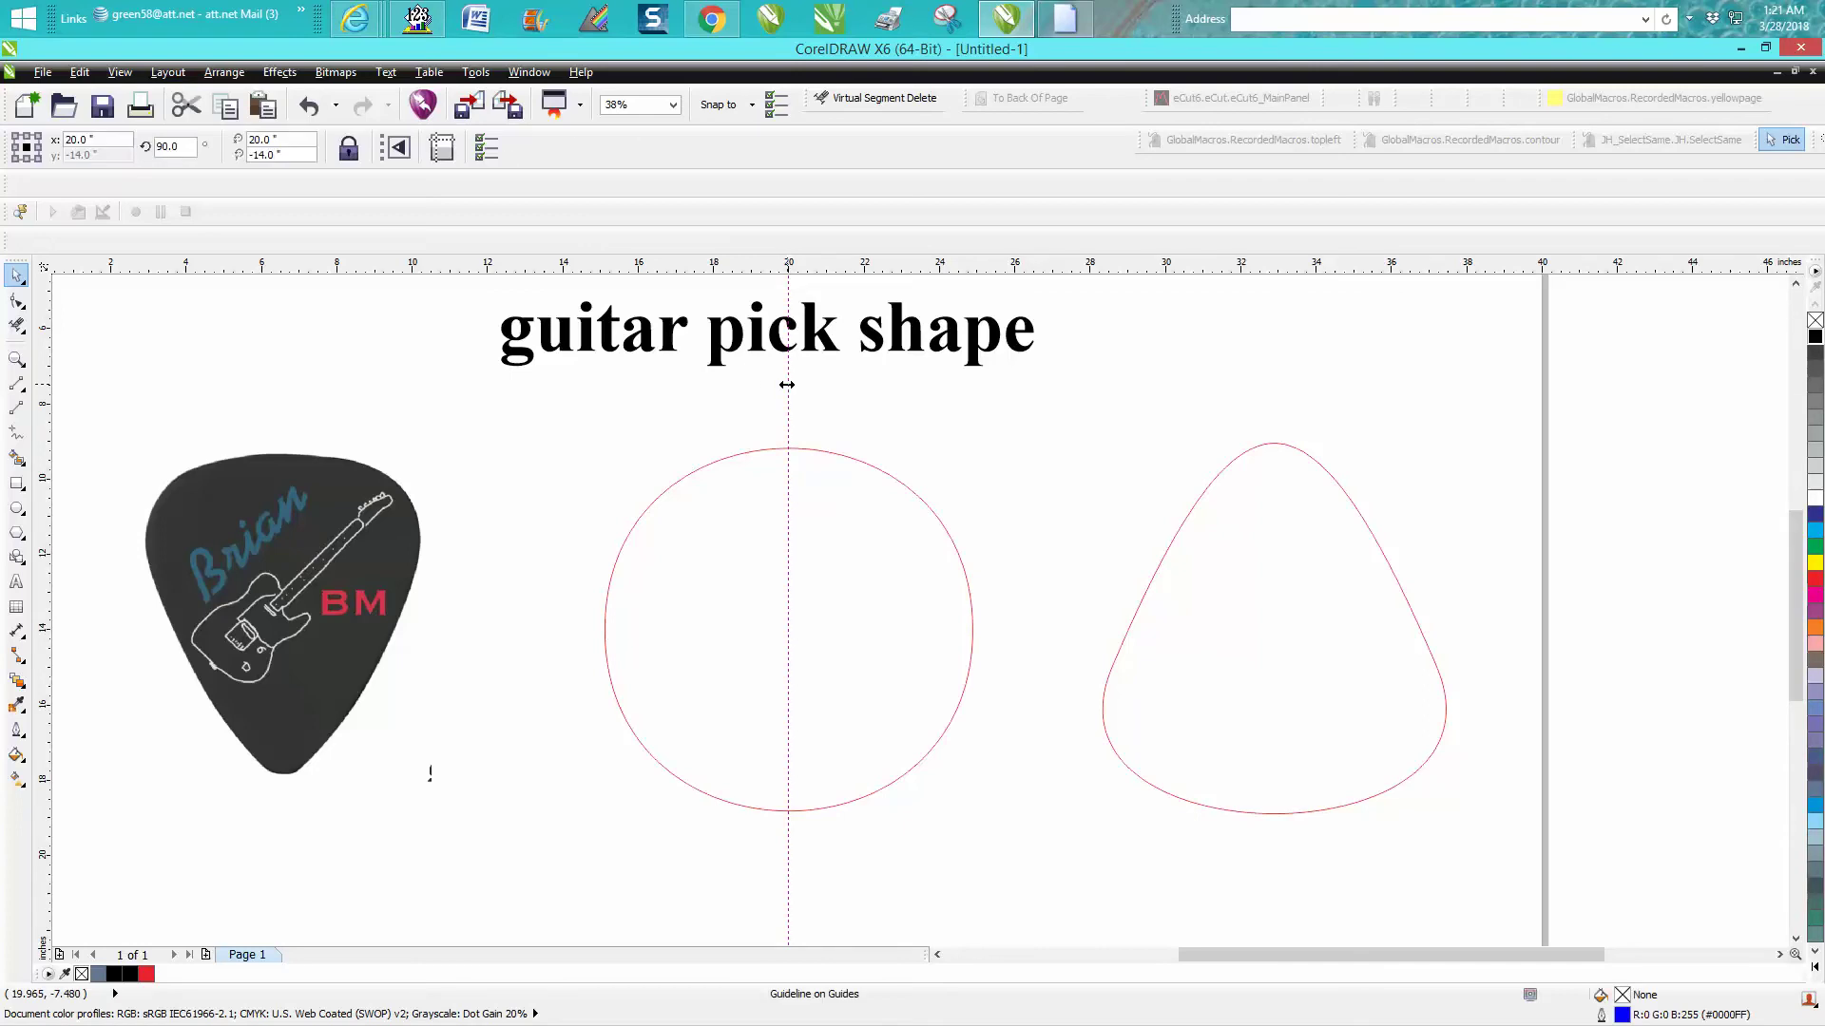
key(Left)
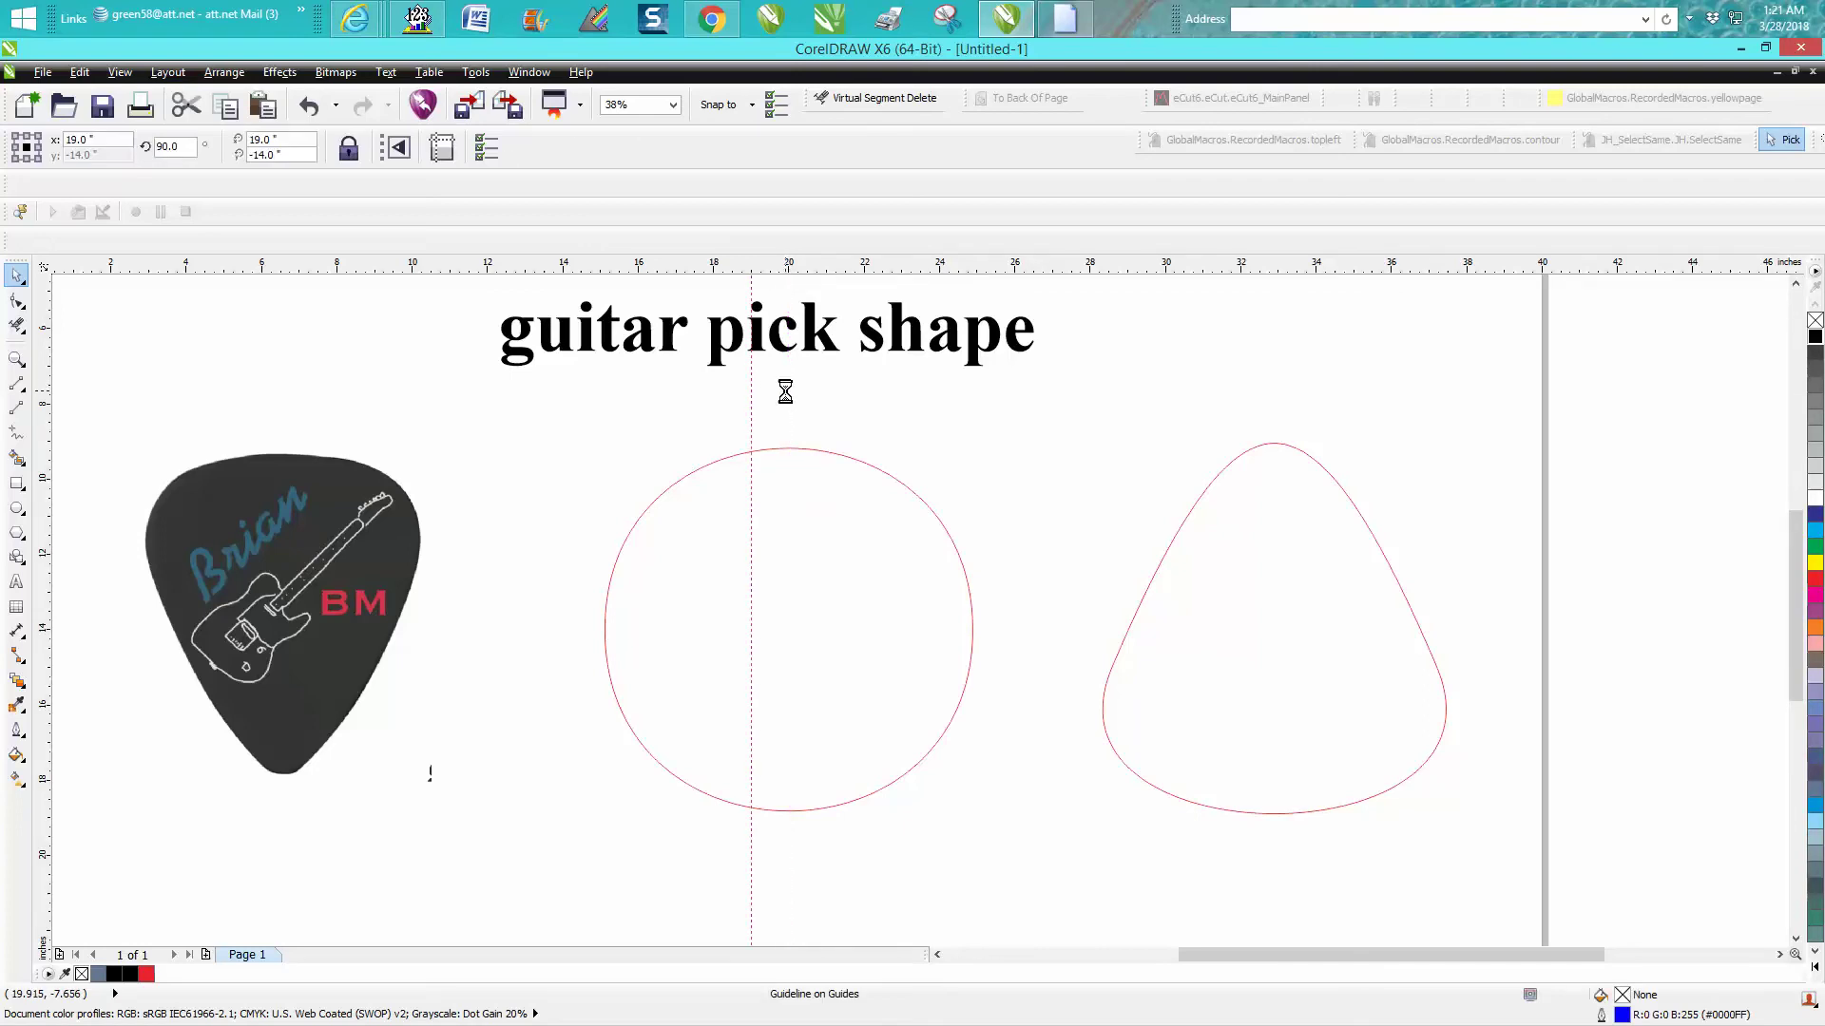
key(ctrl+d)
key(Right)
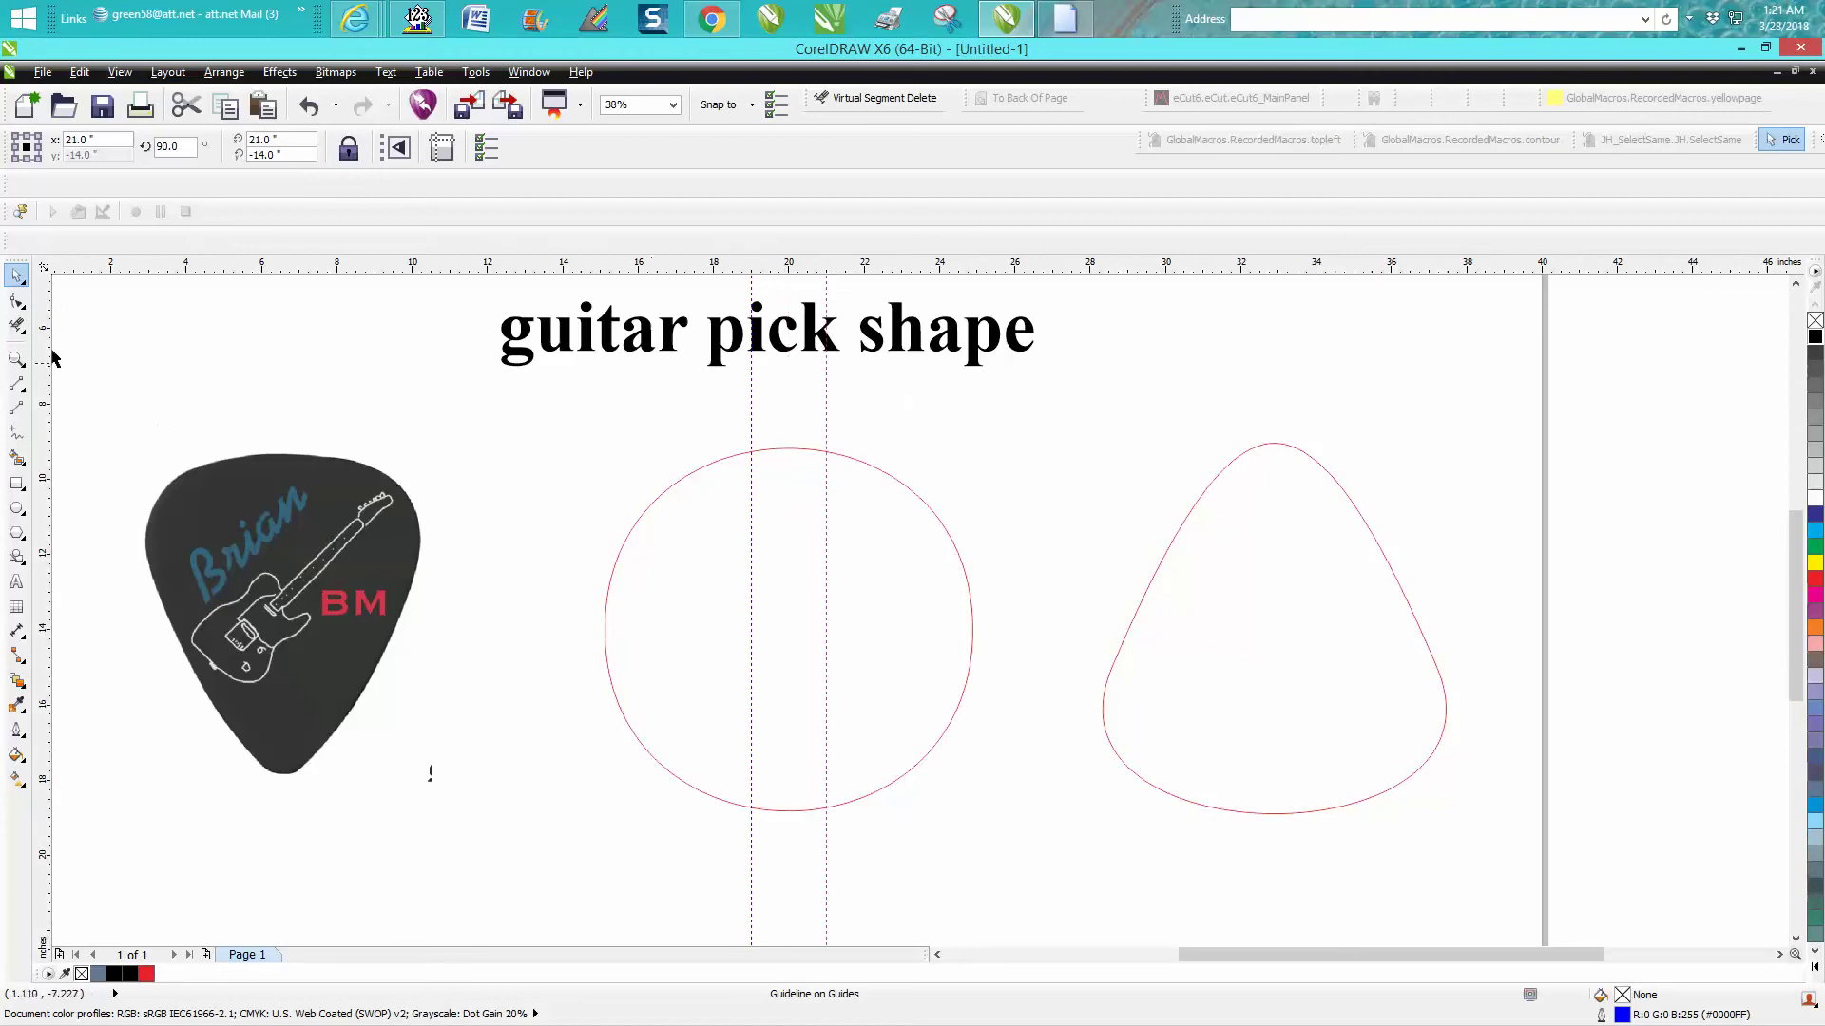
click(17, 302)
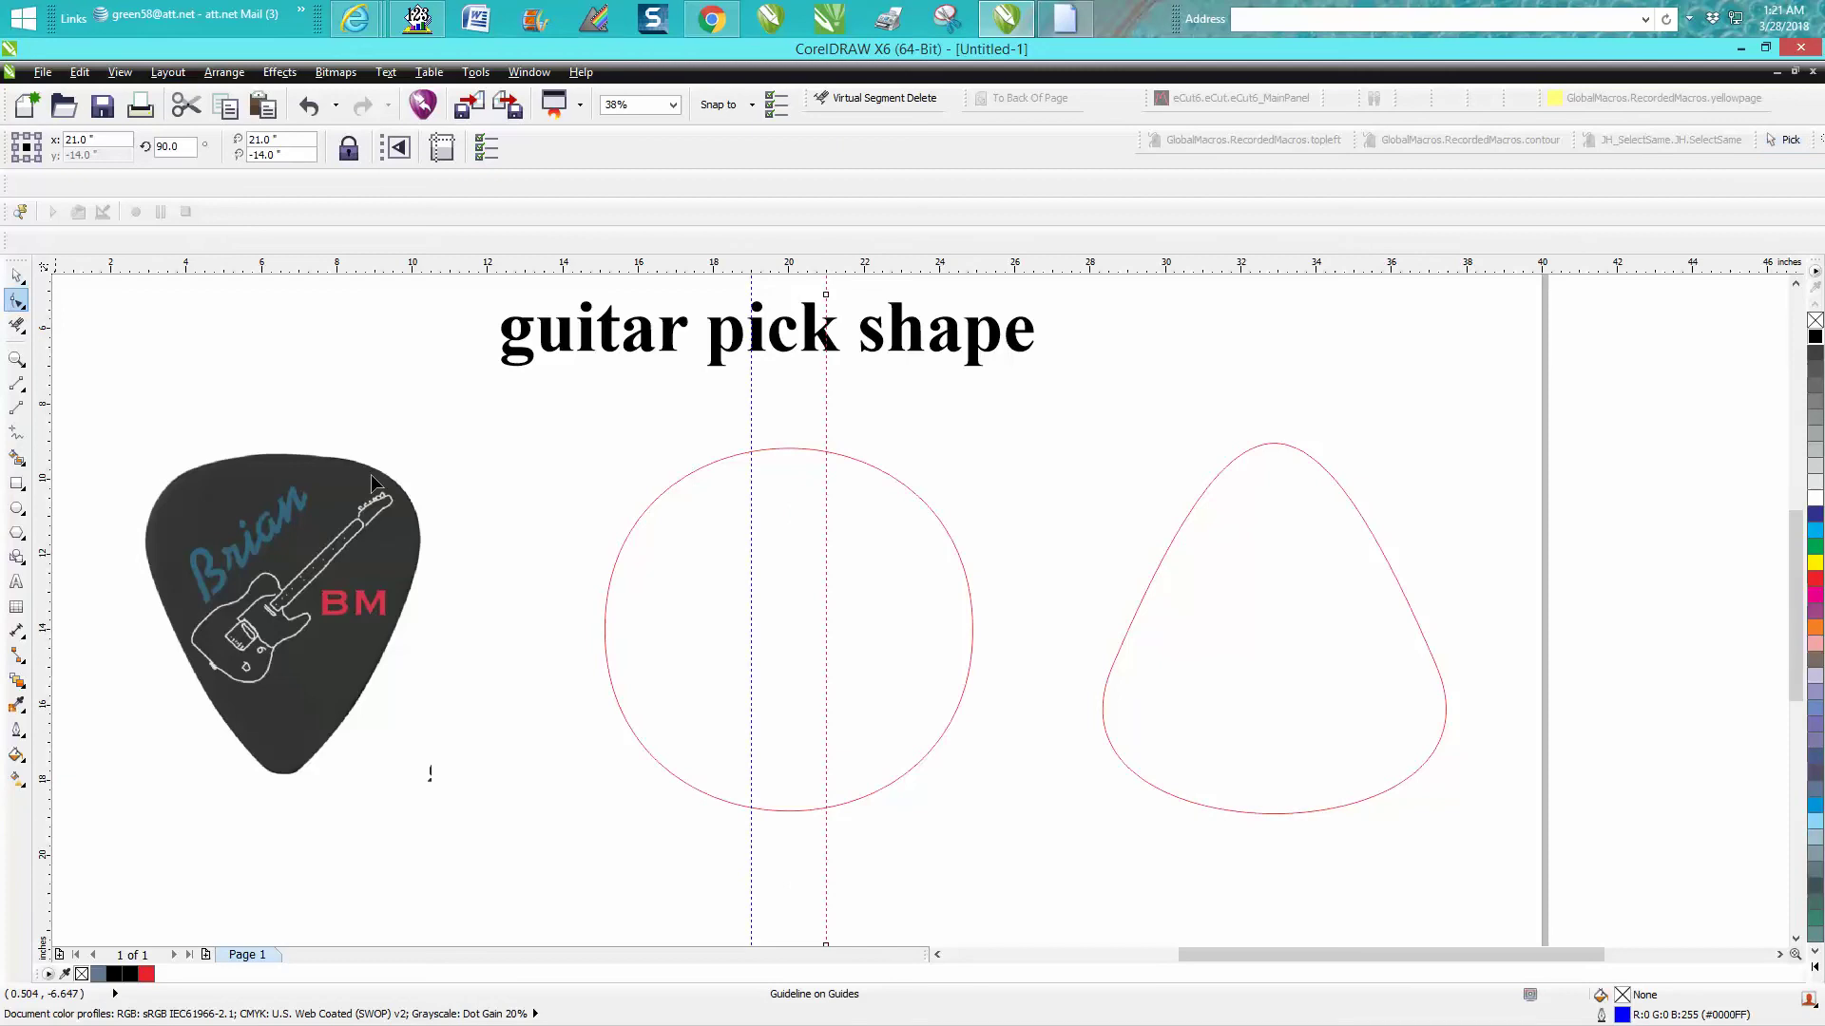
Pull the side nodes' curve handles inward and stretch the top segment up into a rounded point.
click(606, 622)
click(605, 629)
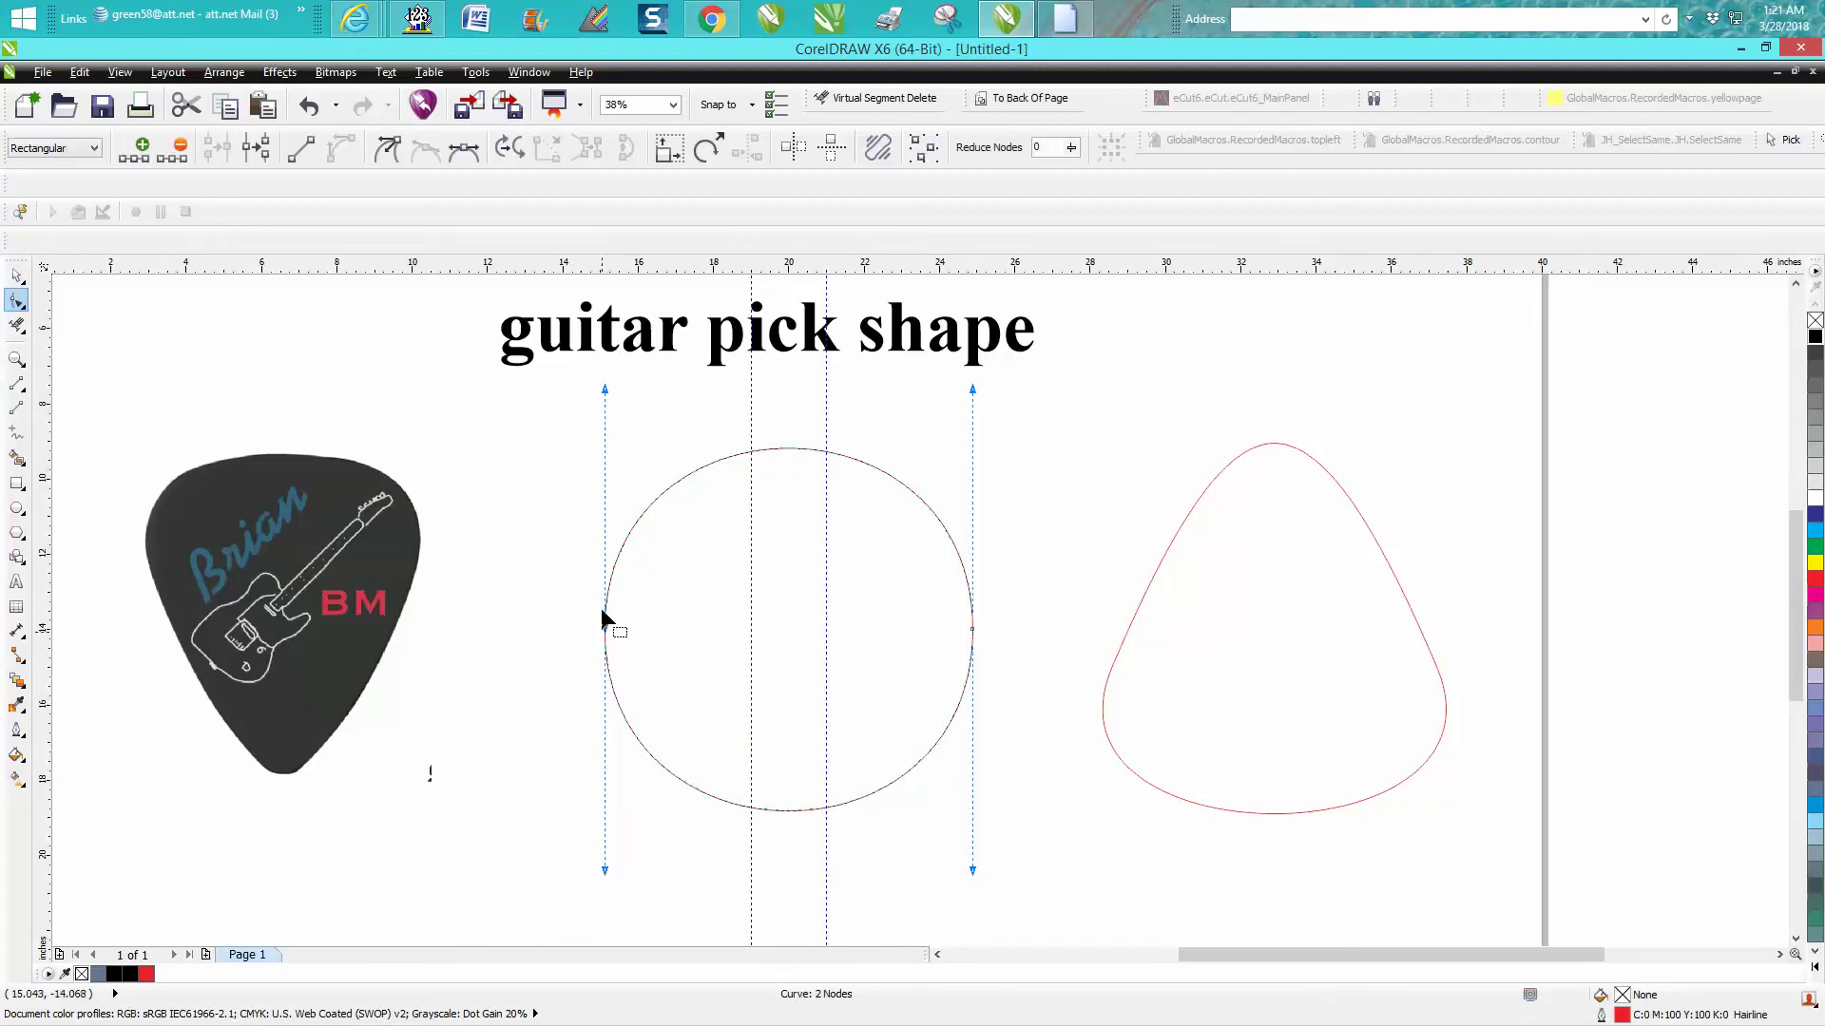
drag(605, 391, 749, 391)
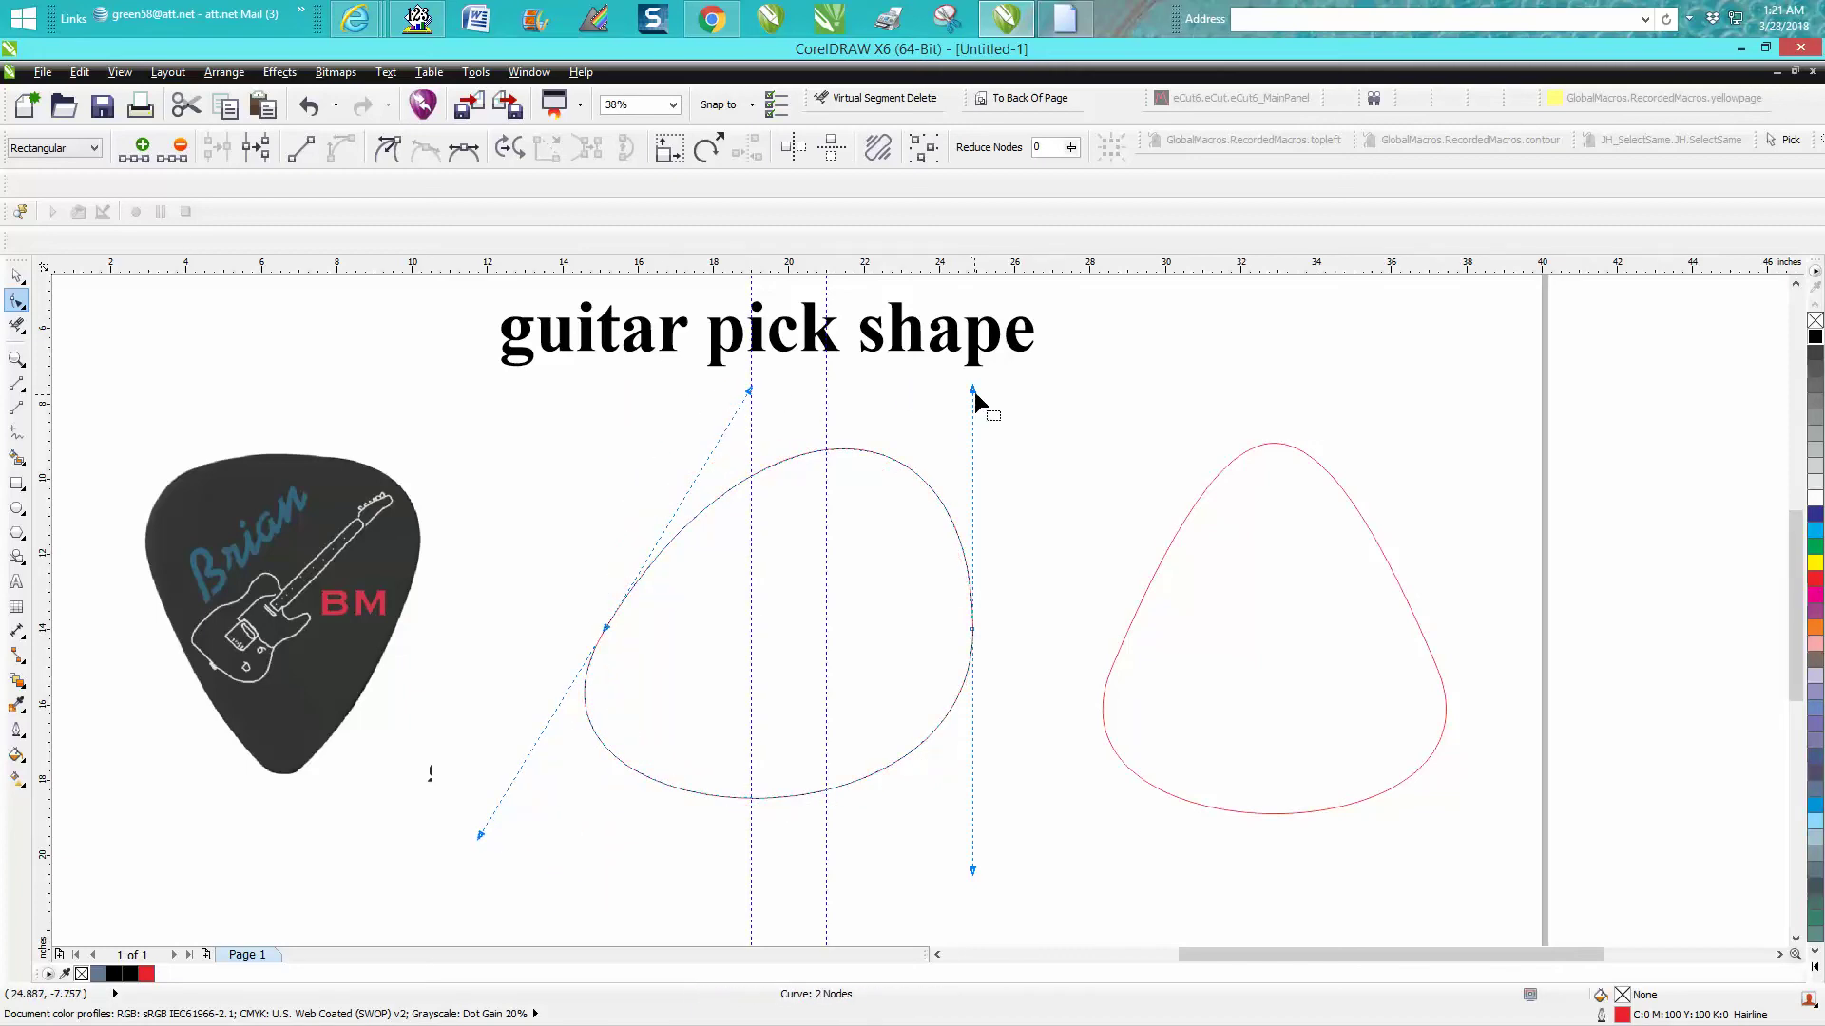
drag(973, 391, 826, 389)
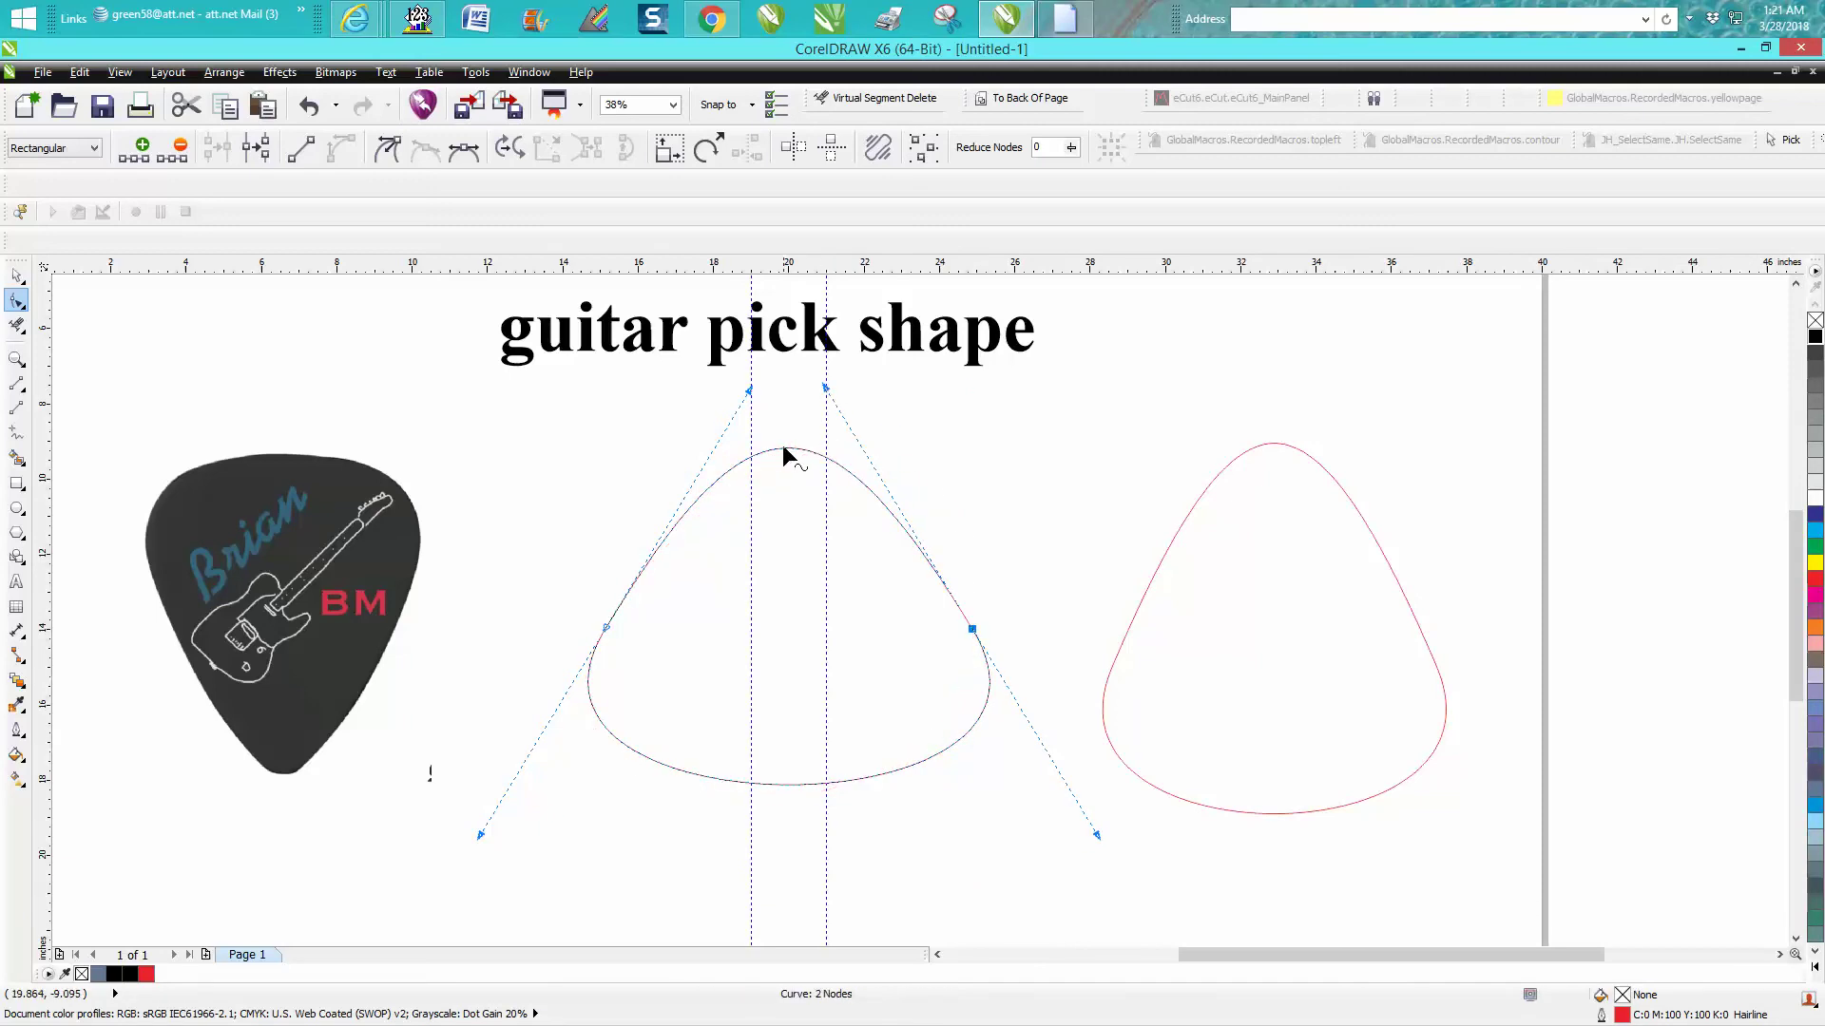
drag(784, 447, 788, 402)
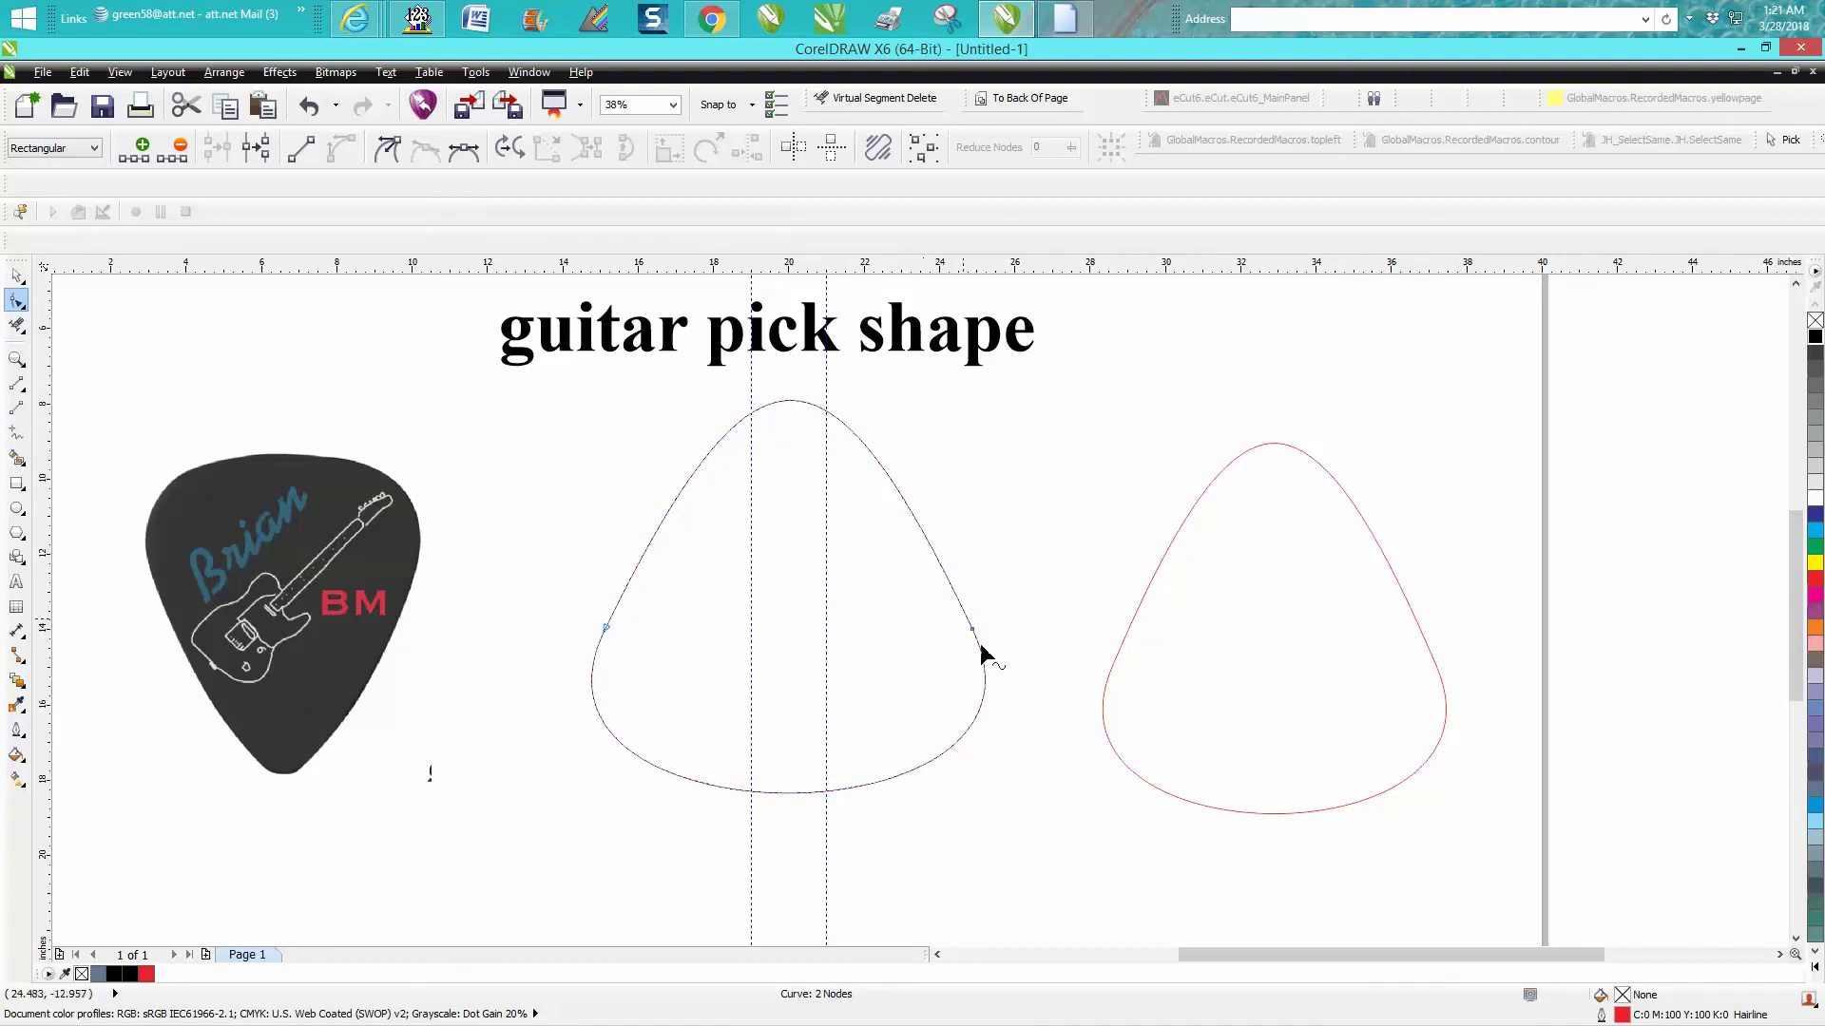
click(19, 276)
Delete the guidelines at 19 and 21 inches.
click(826, 498)
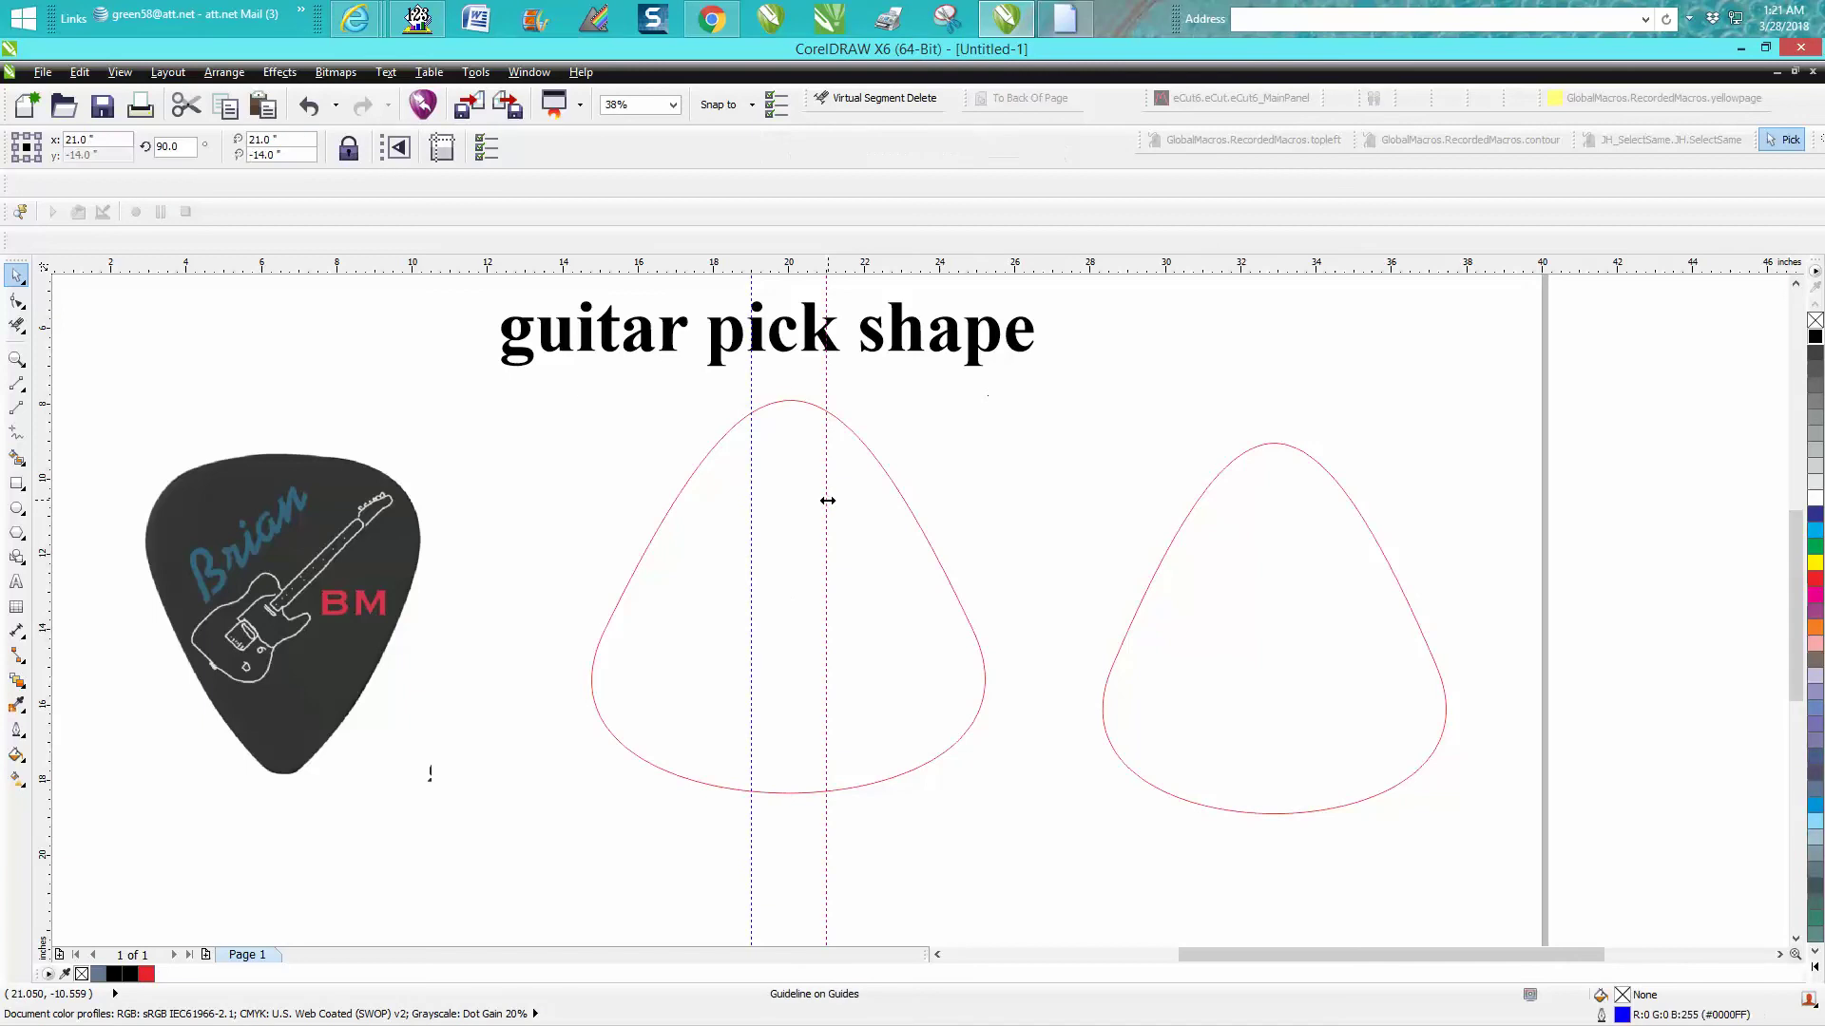
key(Delete)
click(749, 498)
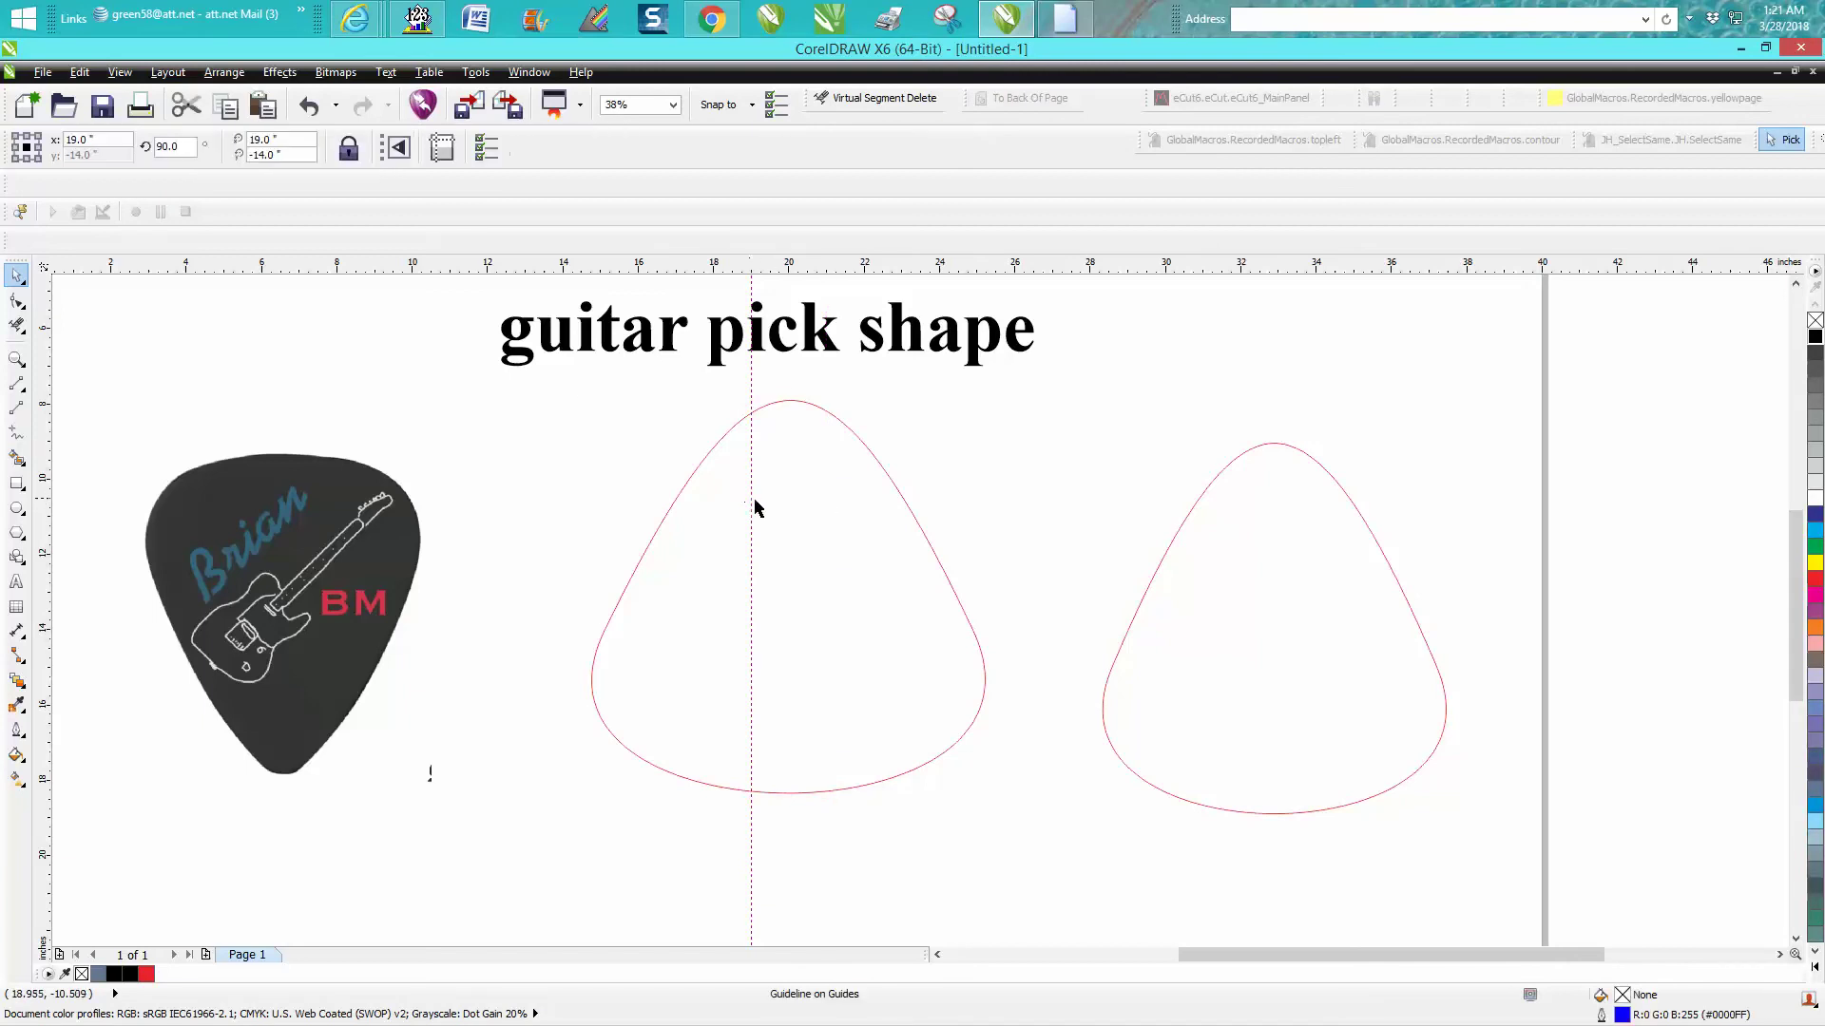
key(Delete)
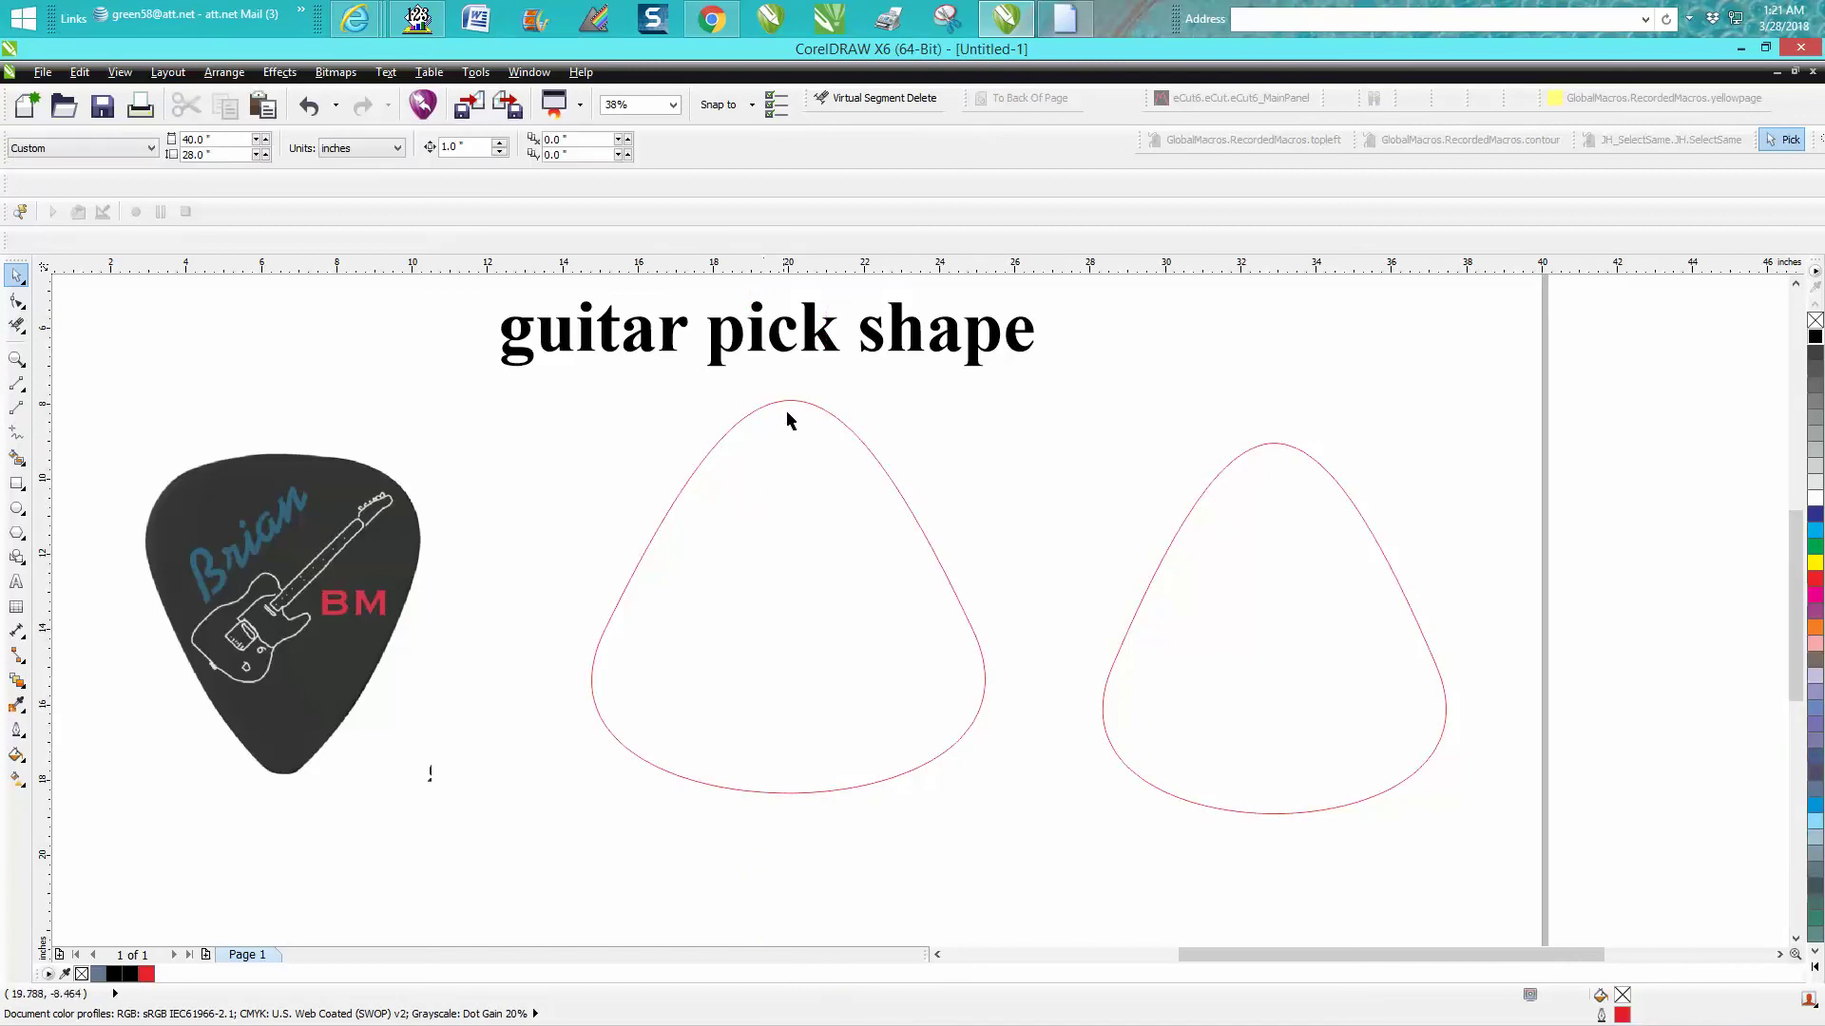
Move the new pick outline slightly lower on the page.
drag(796, 407, 815, 468)
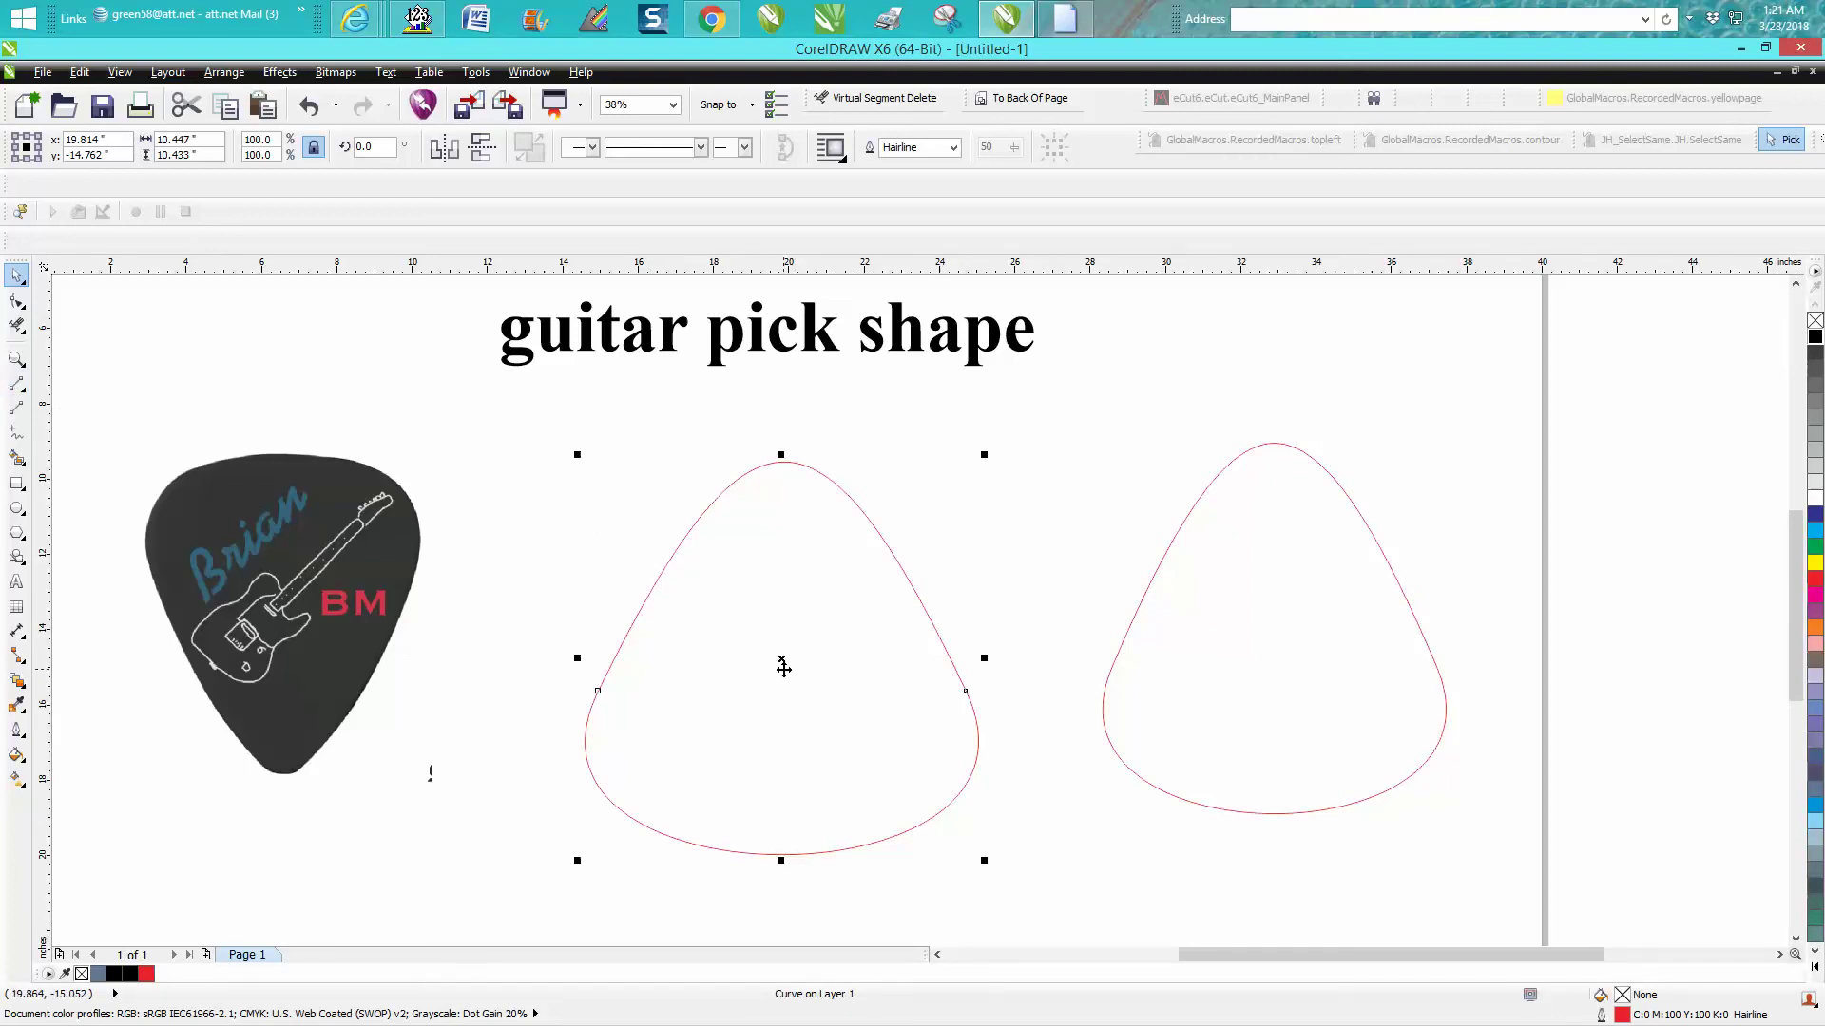
click(16, 383)
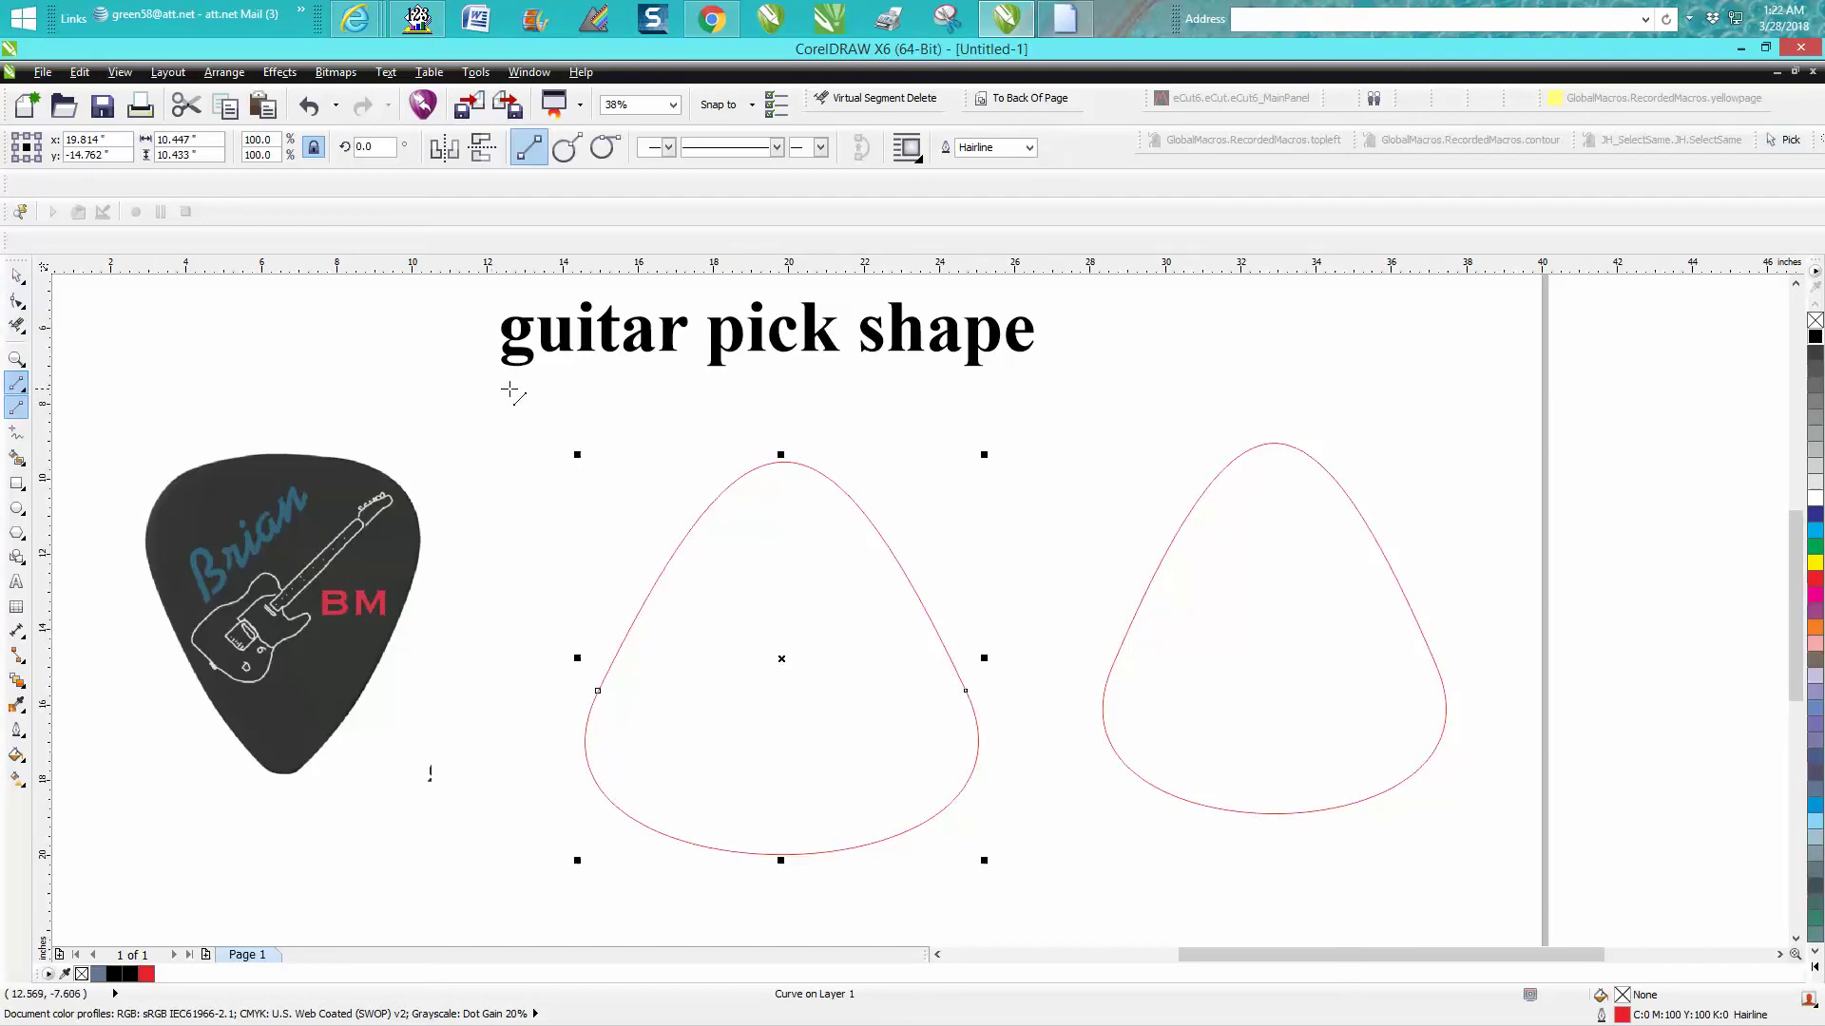
Draw a vertical line, centre it on the page with P, and snap the middle pick centred on it.
drag(528, 368, 528, 915)
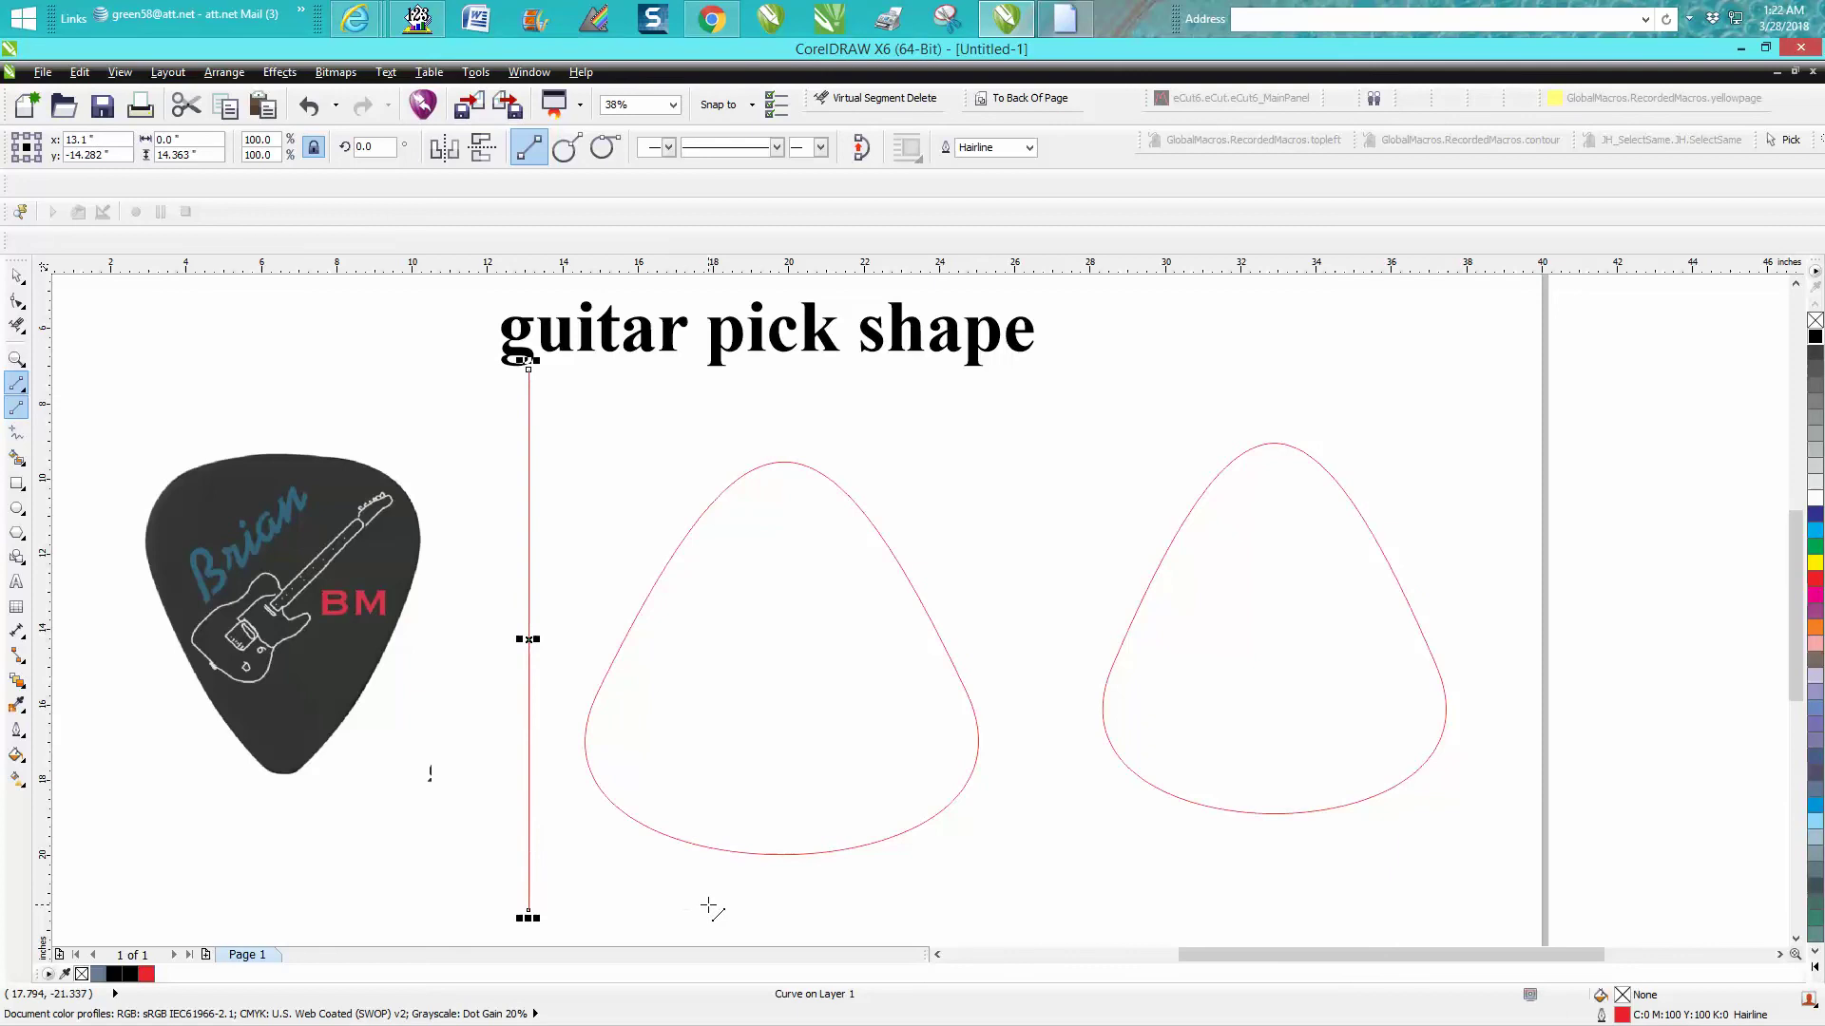
key(p)
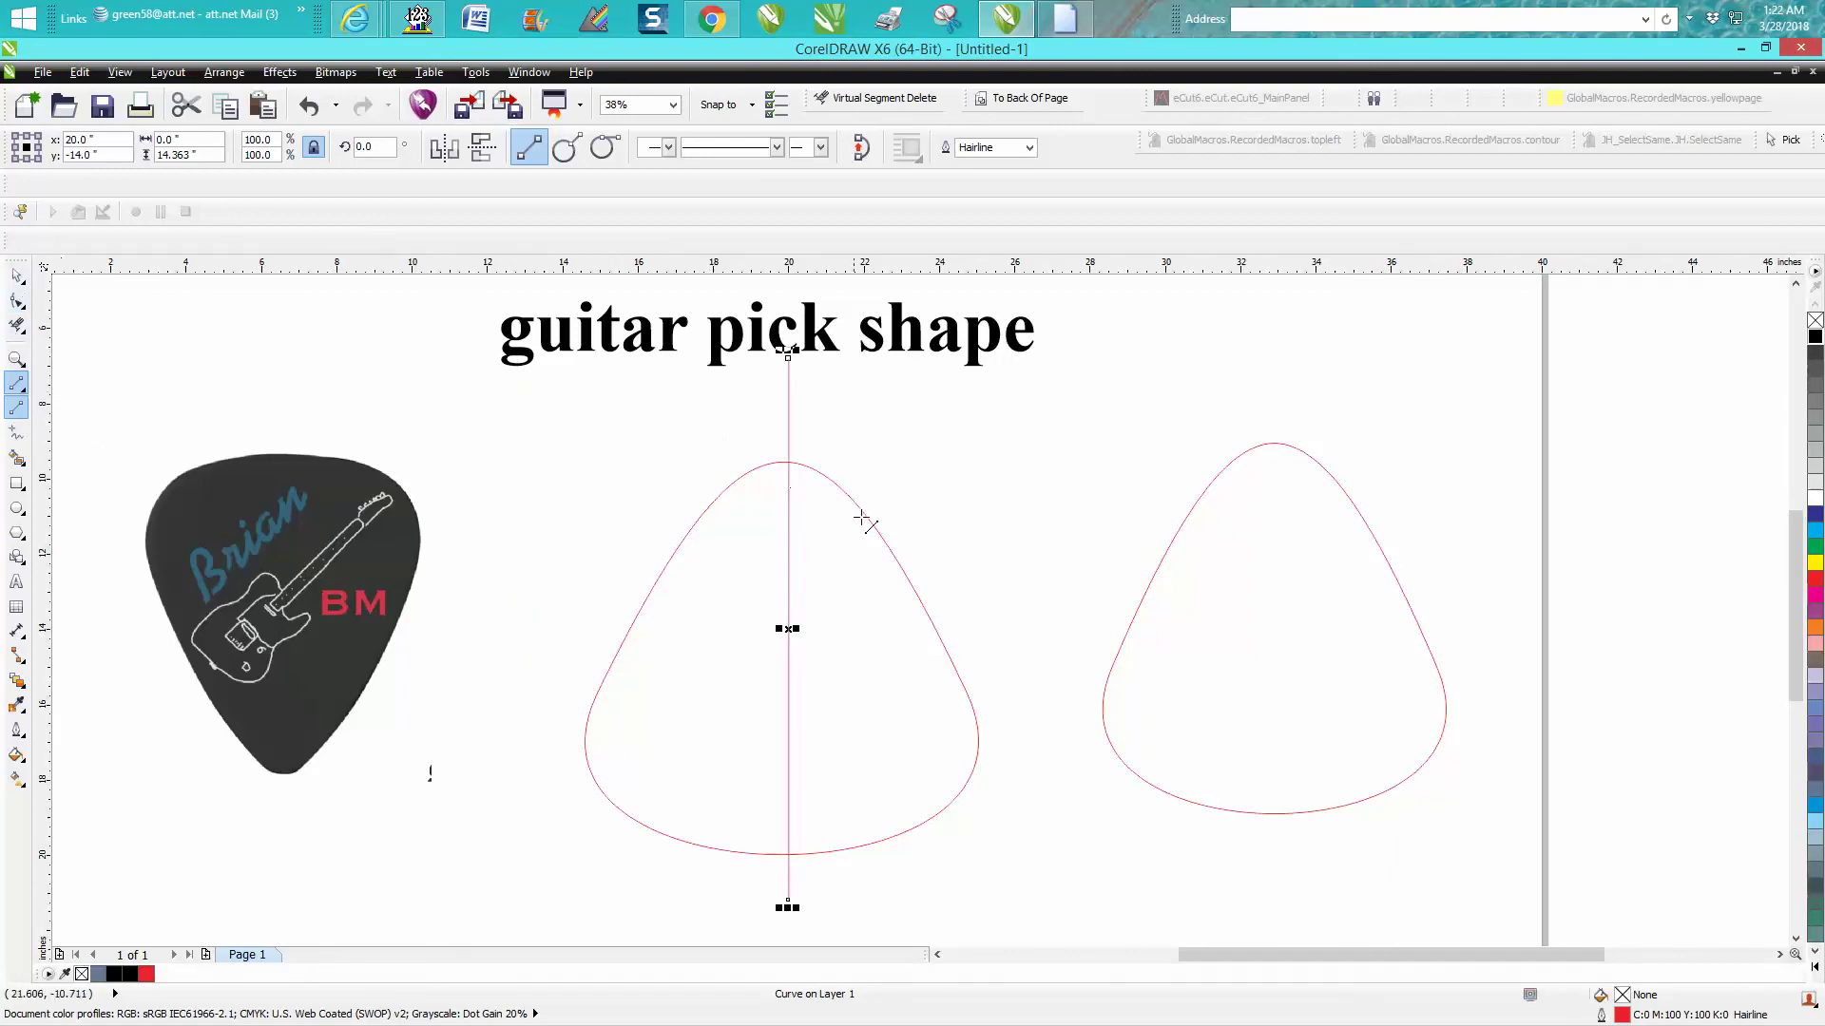
click(17, 277)
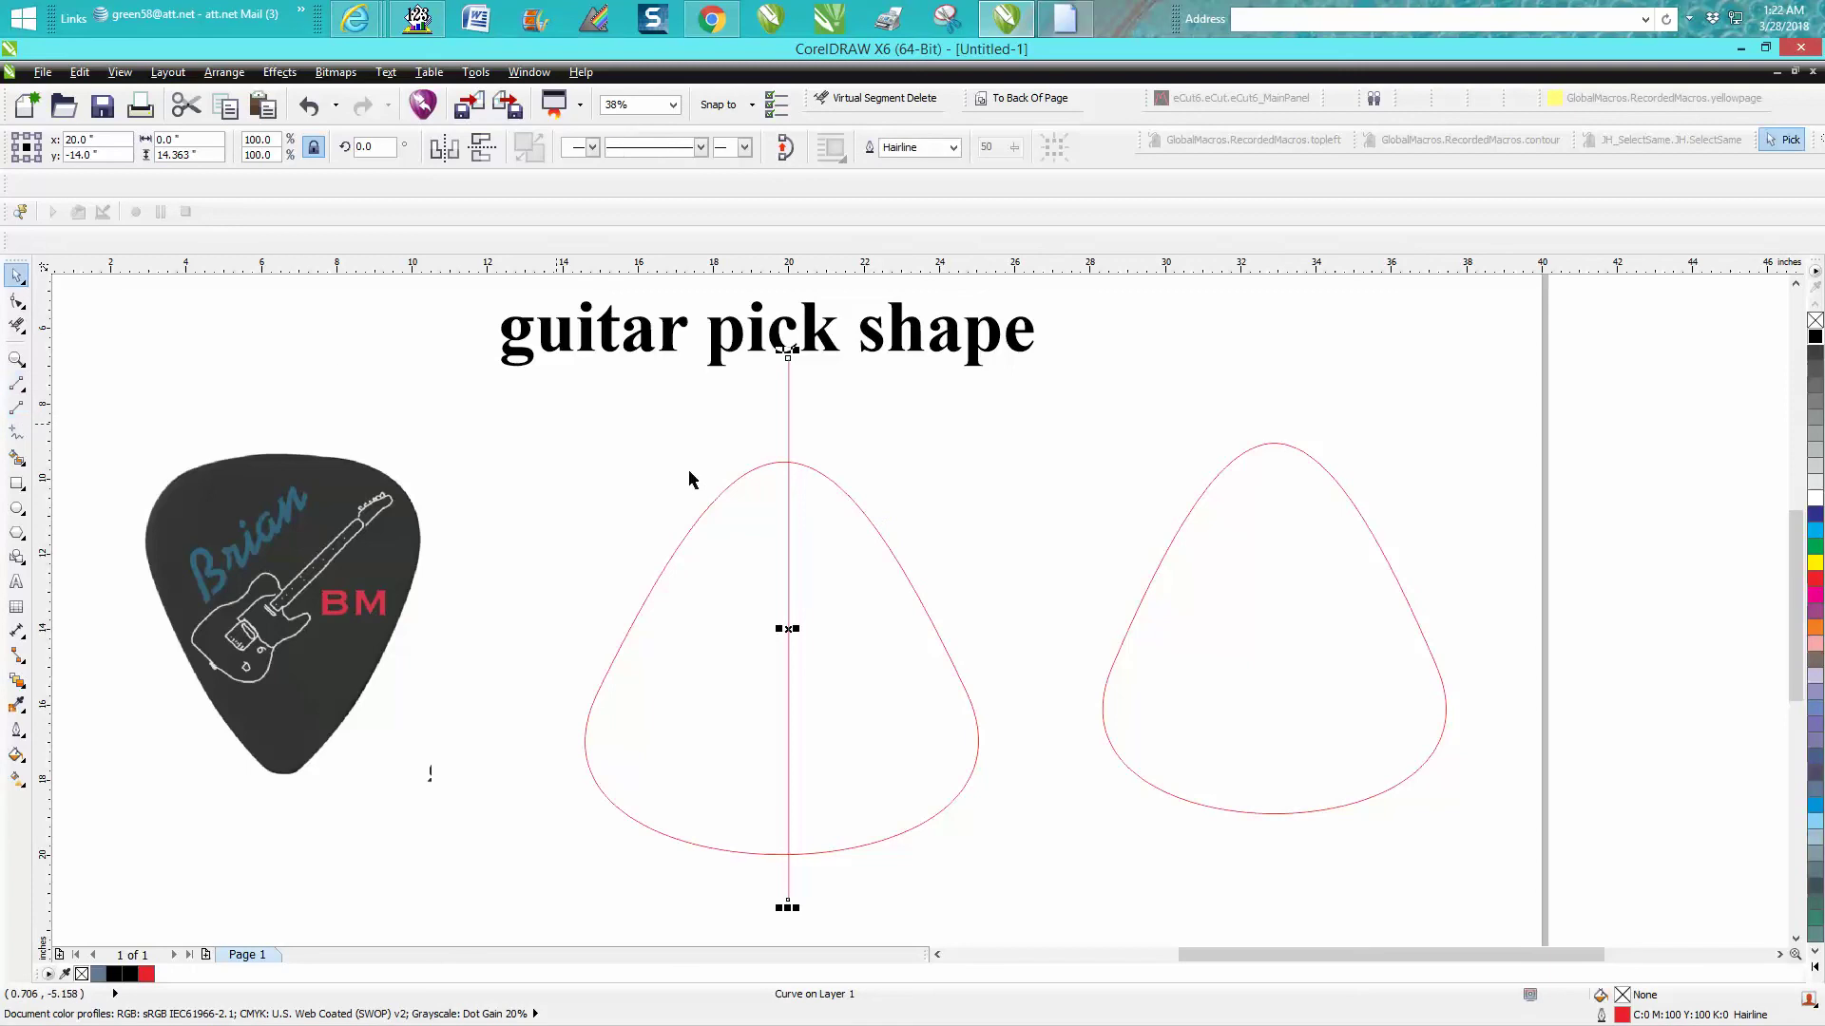
click(878, 529)
drag(878, 529, 879, 529)
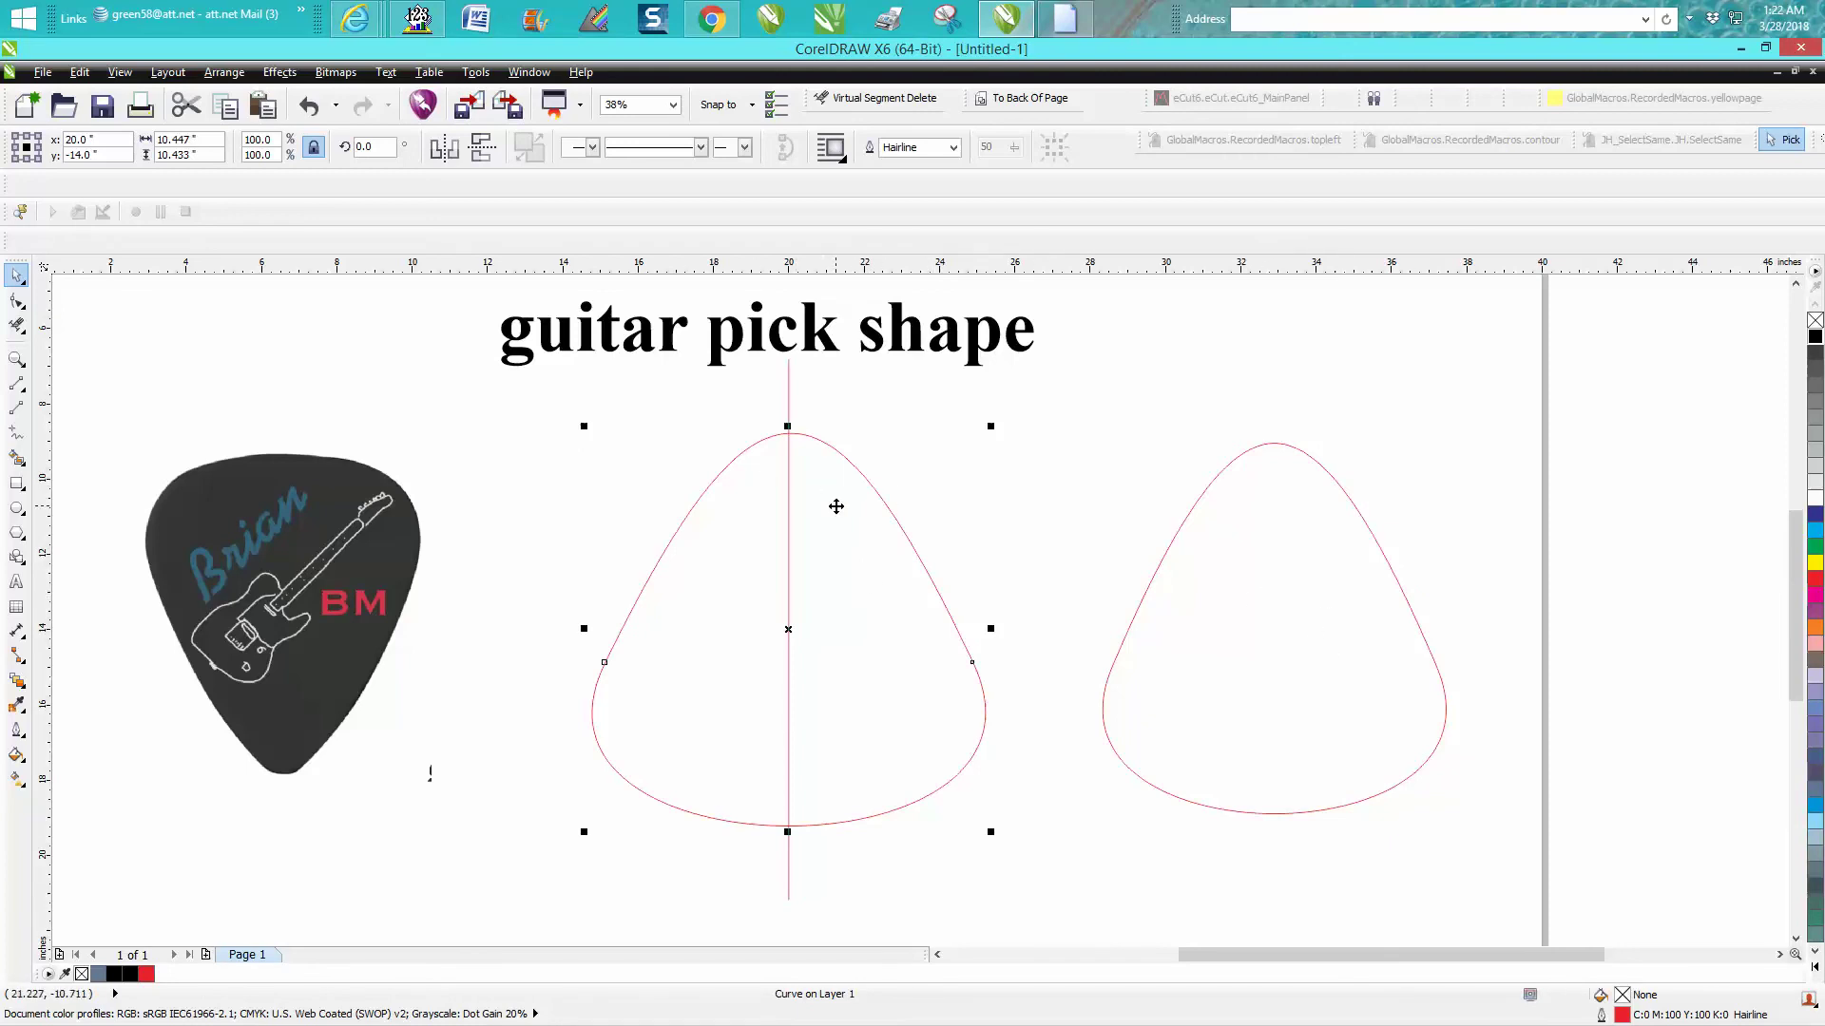
click(23, 332)
click(45, 399)
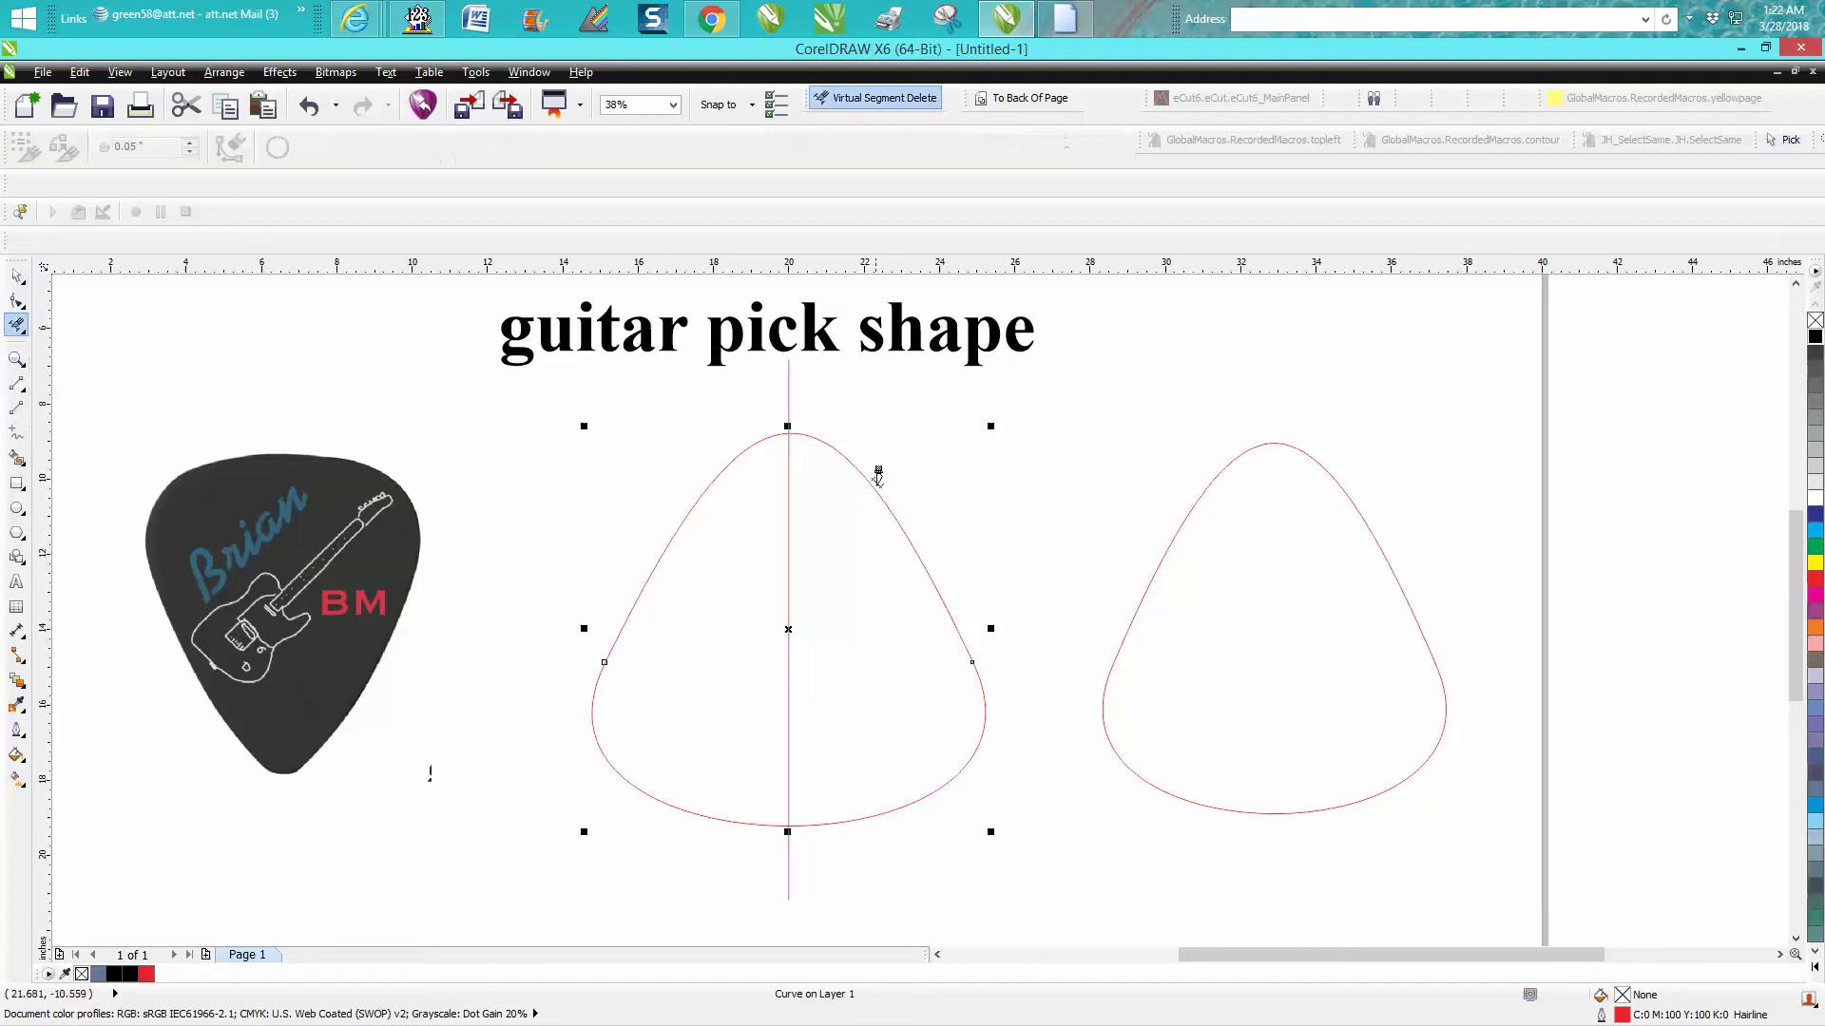
Delete the right half of the middle pick and remove the vertical centre line.
click(876, 475)
click(16, 276)
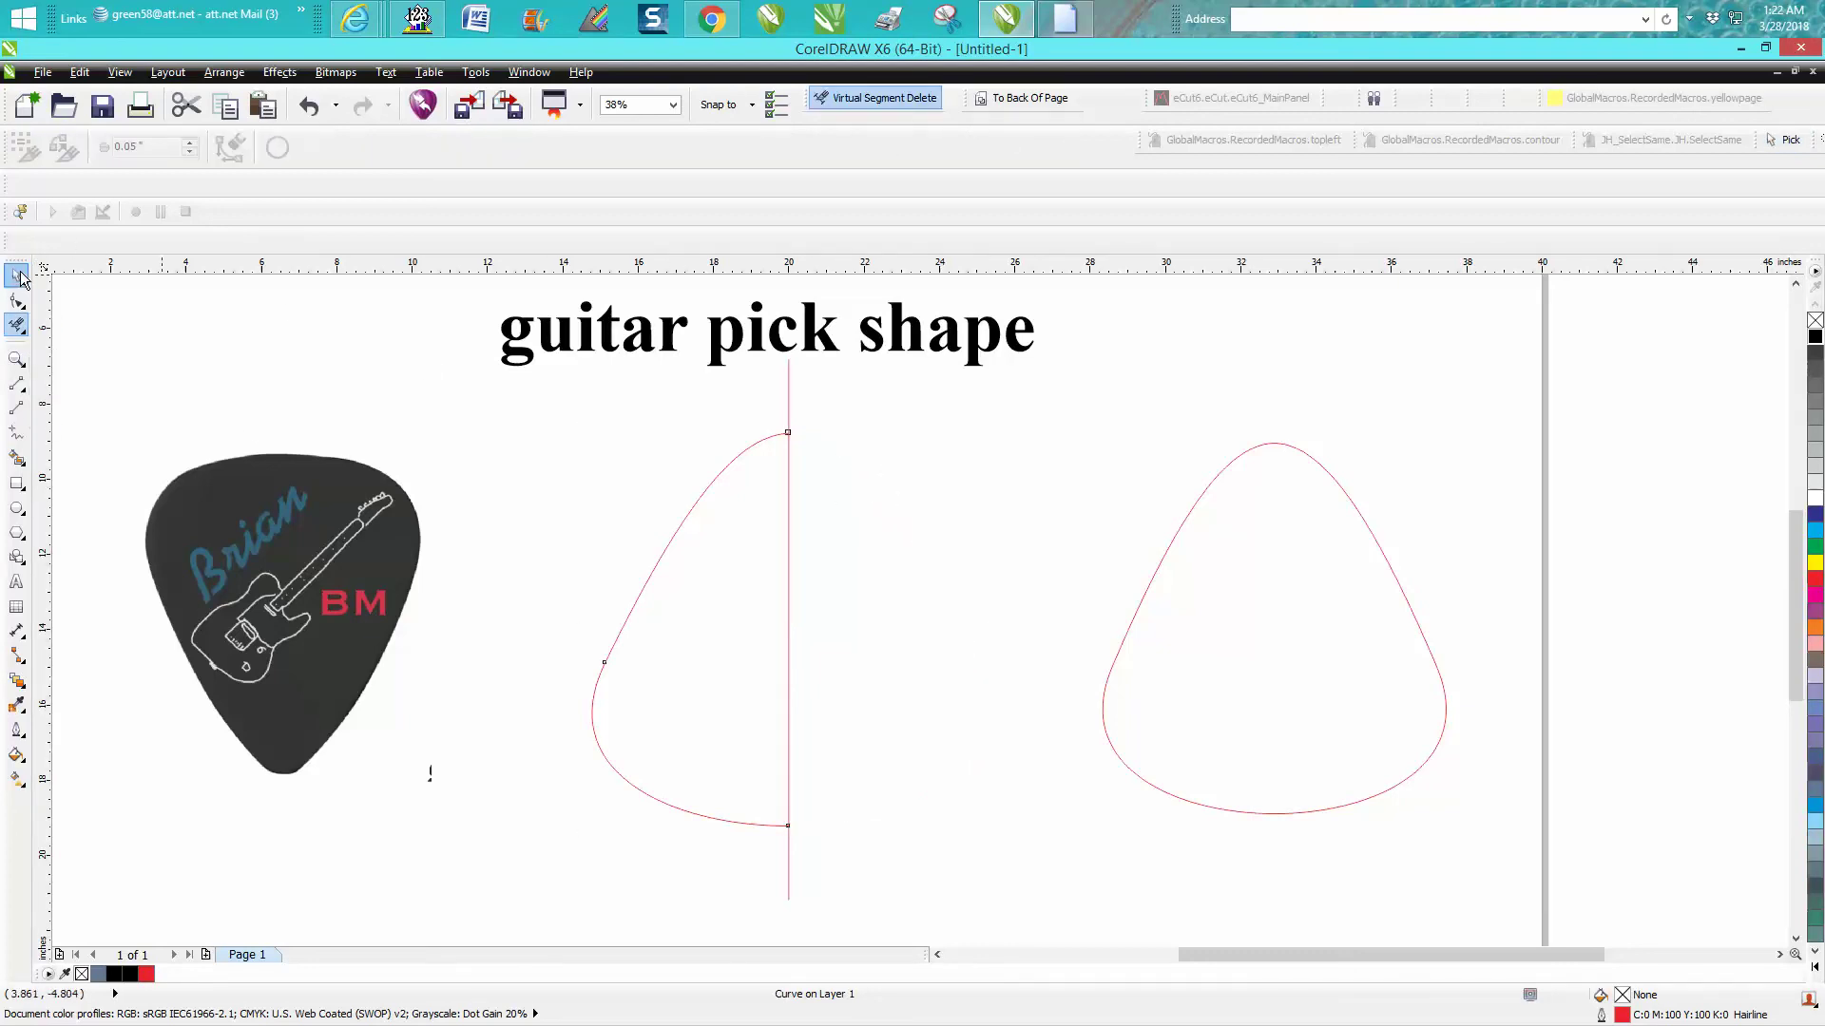
click(790, 385)
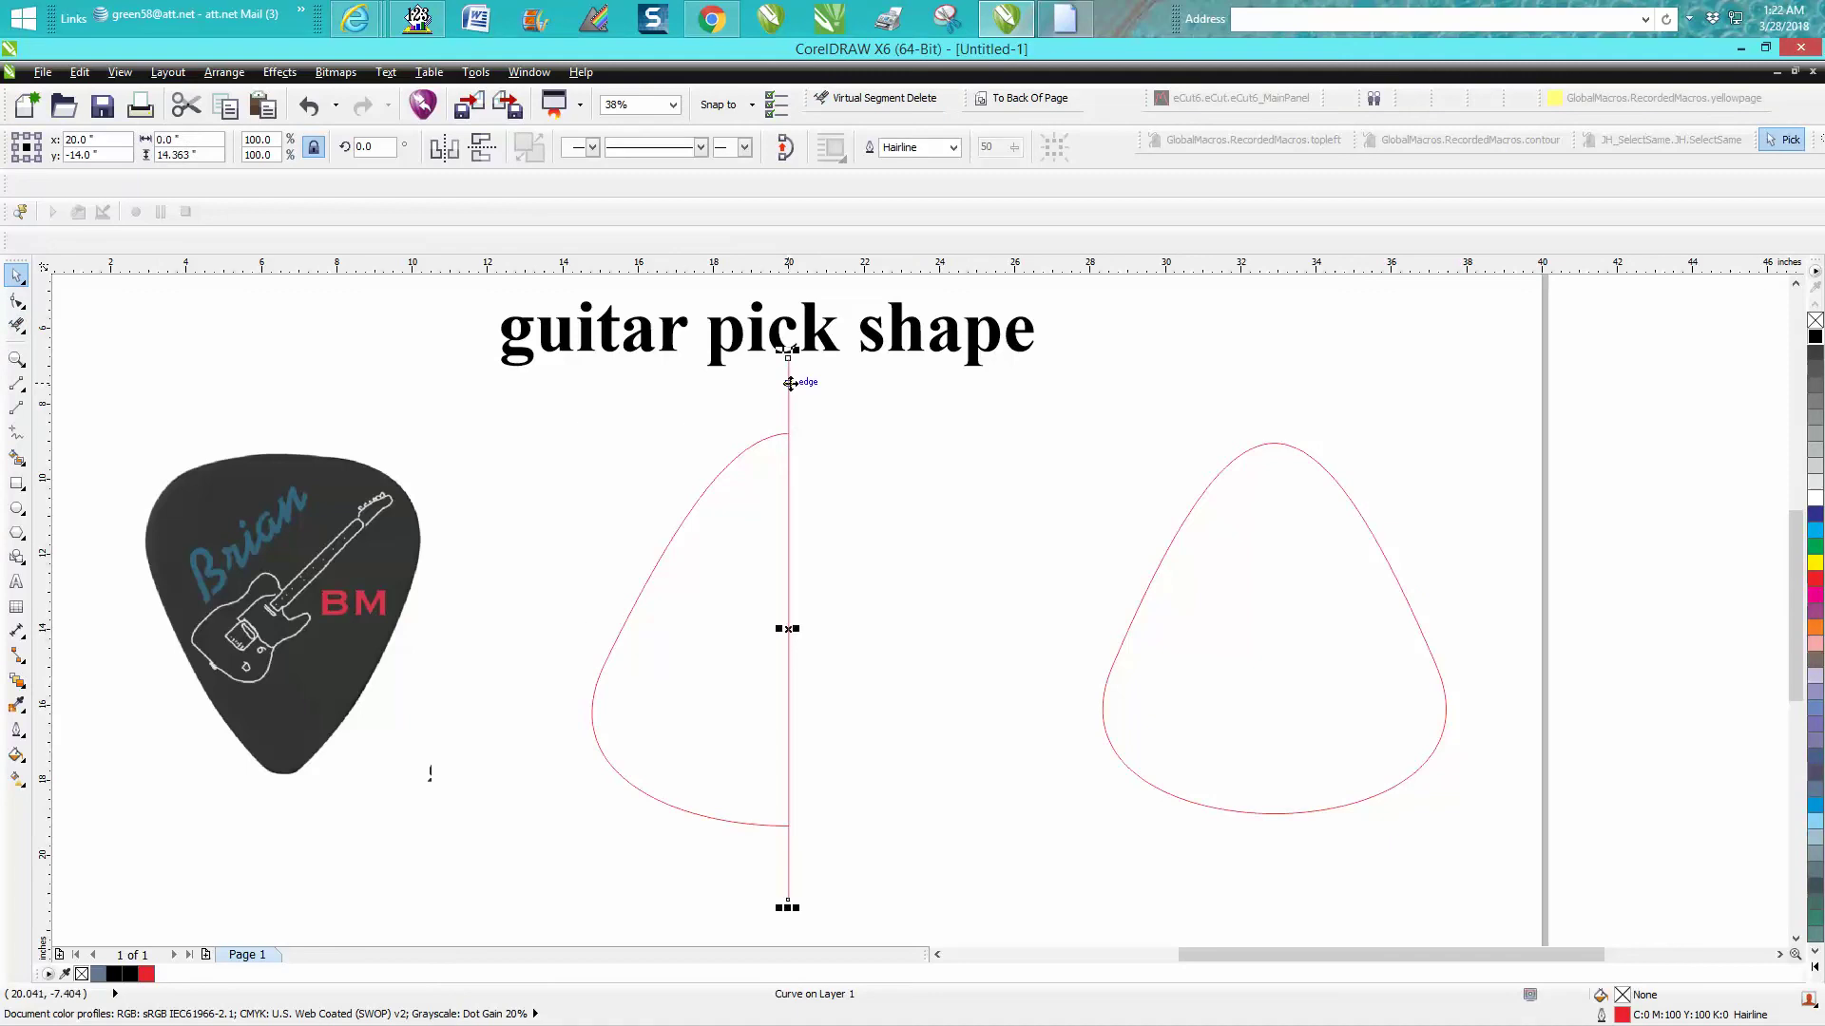
key(Delete)
Mirror a copy of the remaining left half across to form the right side.
click(745, 457)
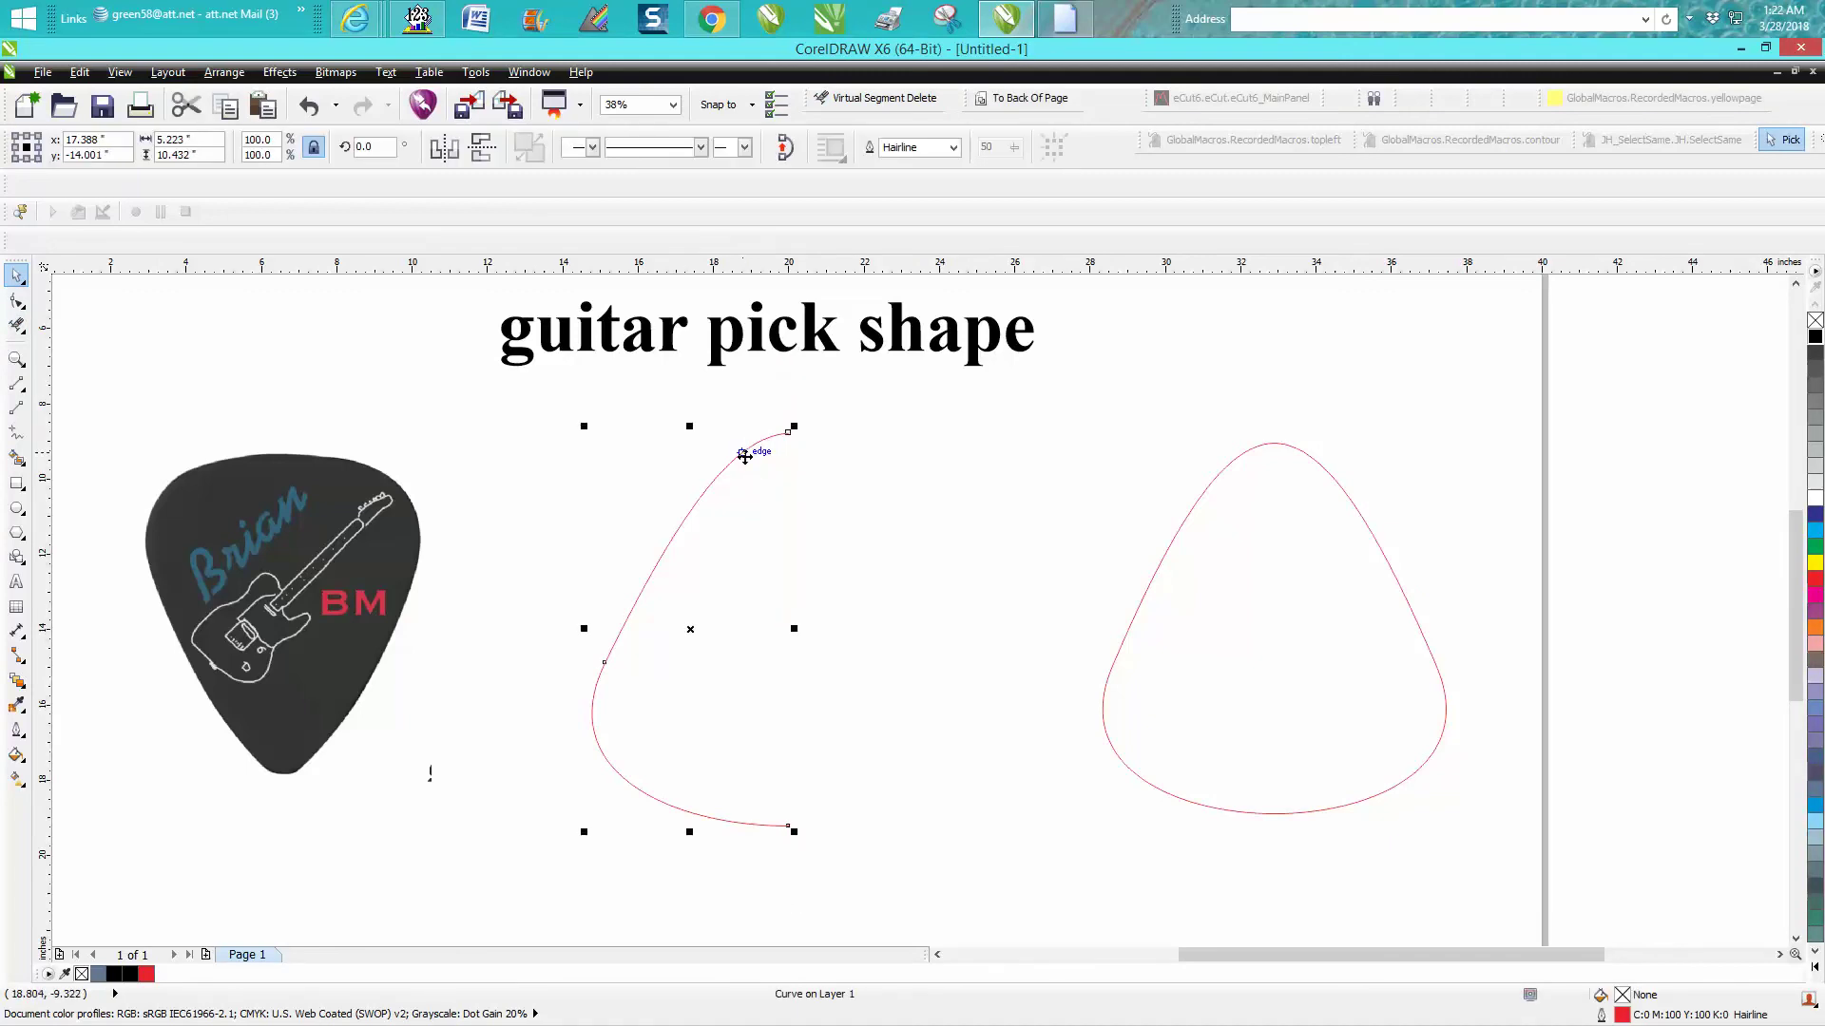
drag(745, 457, 748, 465)
drag(585, 628, 803, 641)
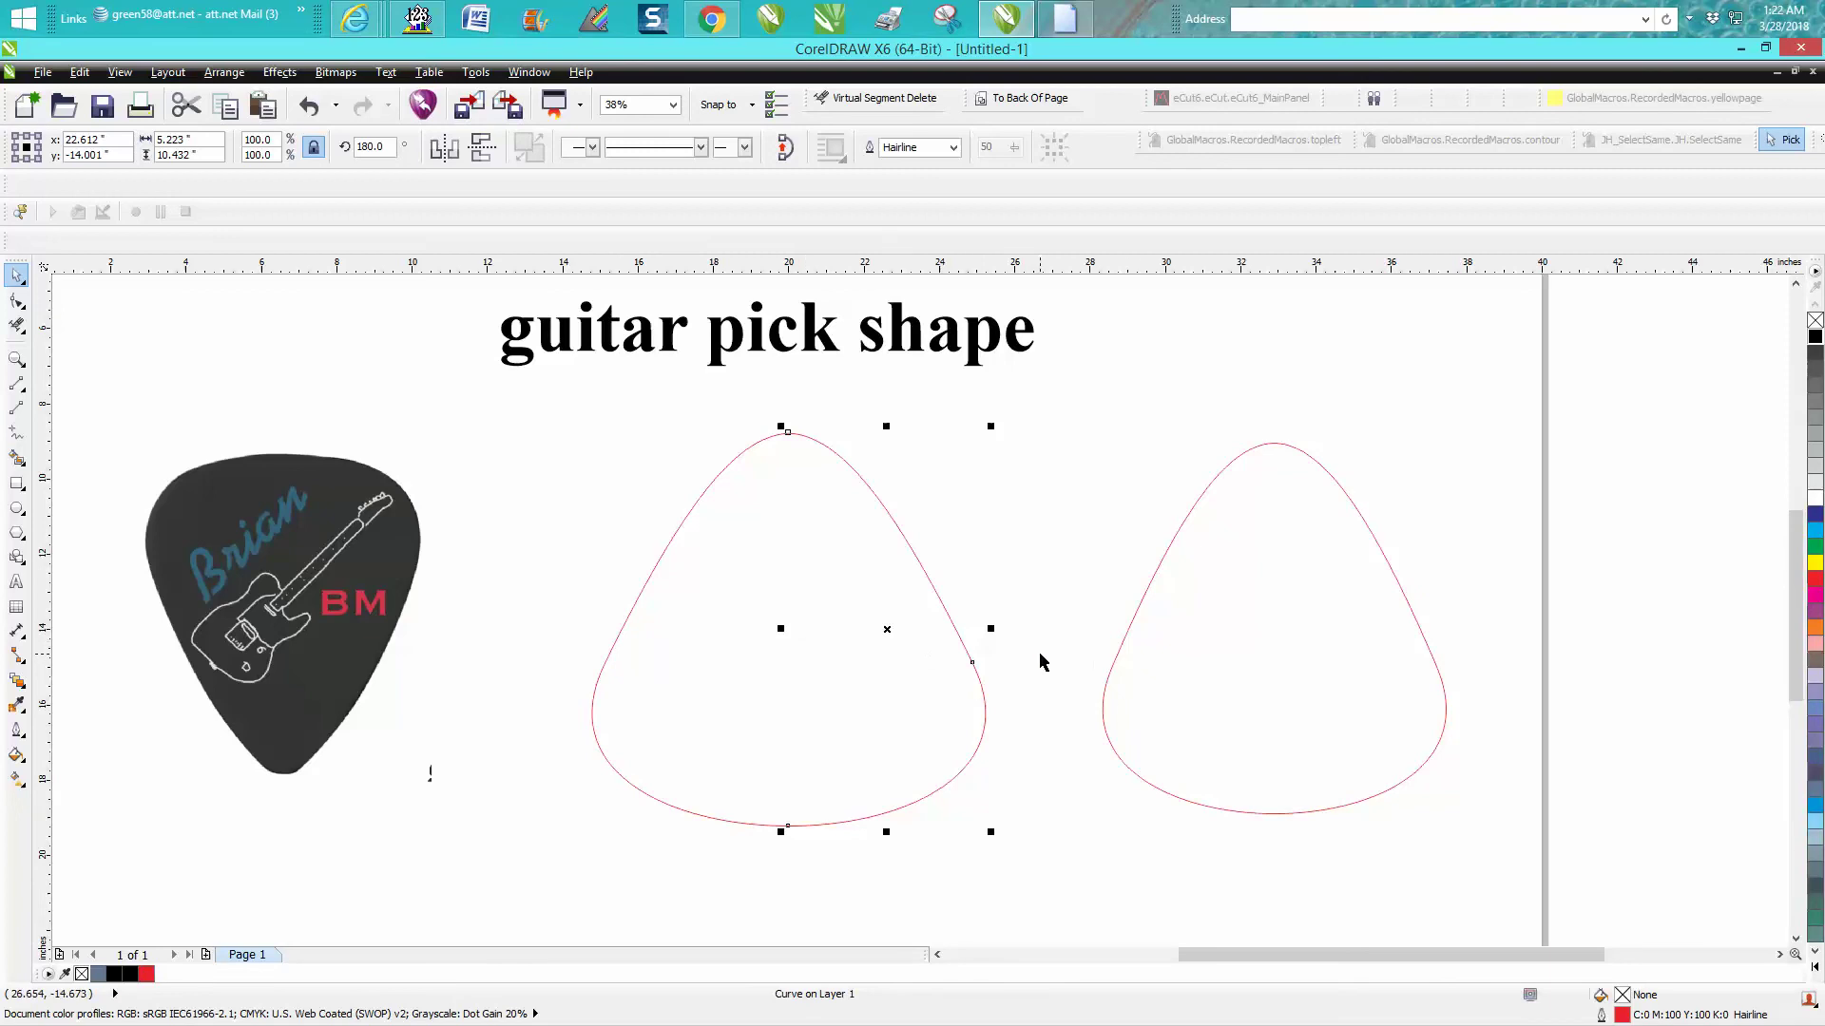
Smart Fill the area enclosed by the two halves and drag the new shape to the right.
click(16, 458)
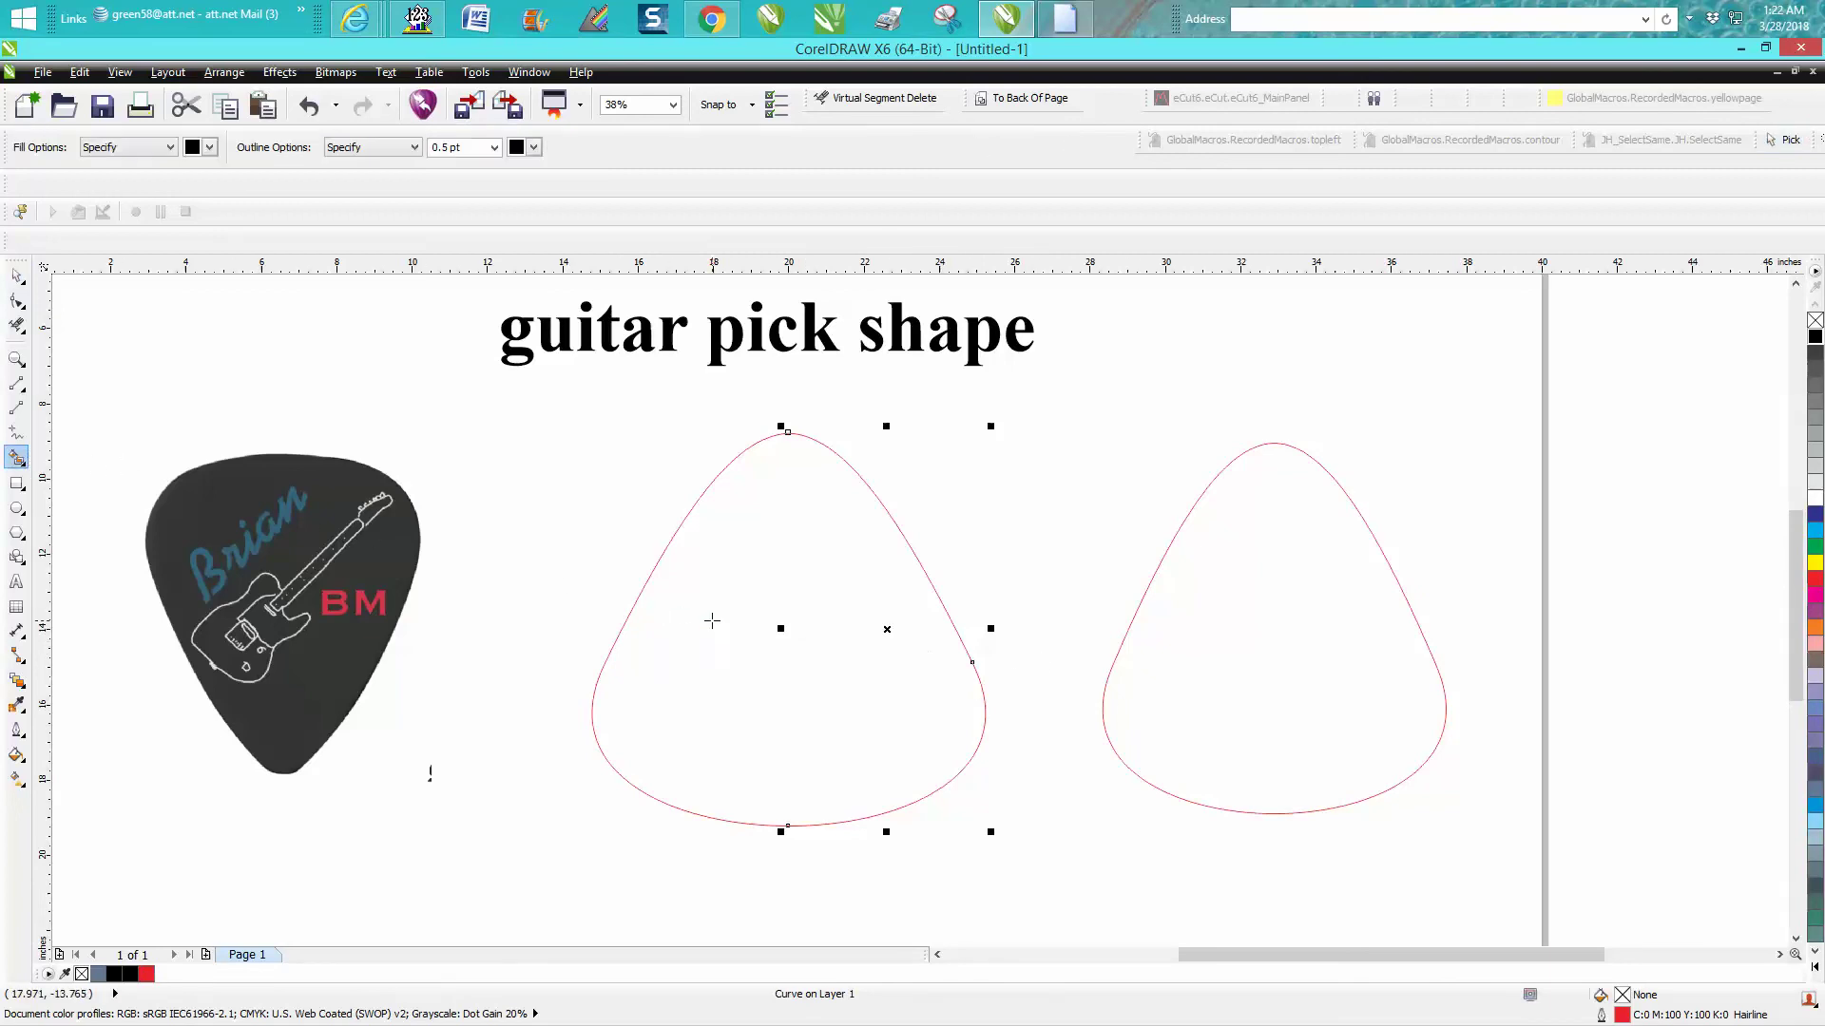
click(721, 620)
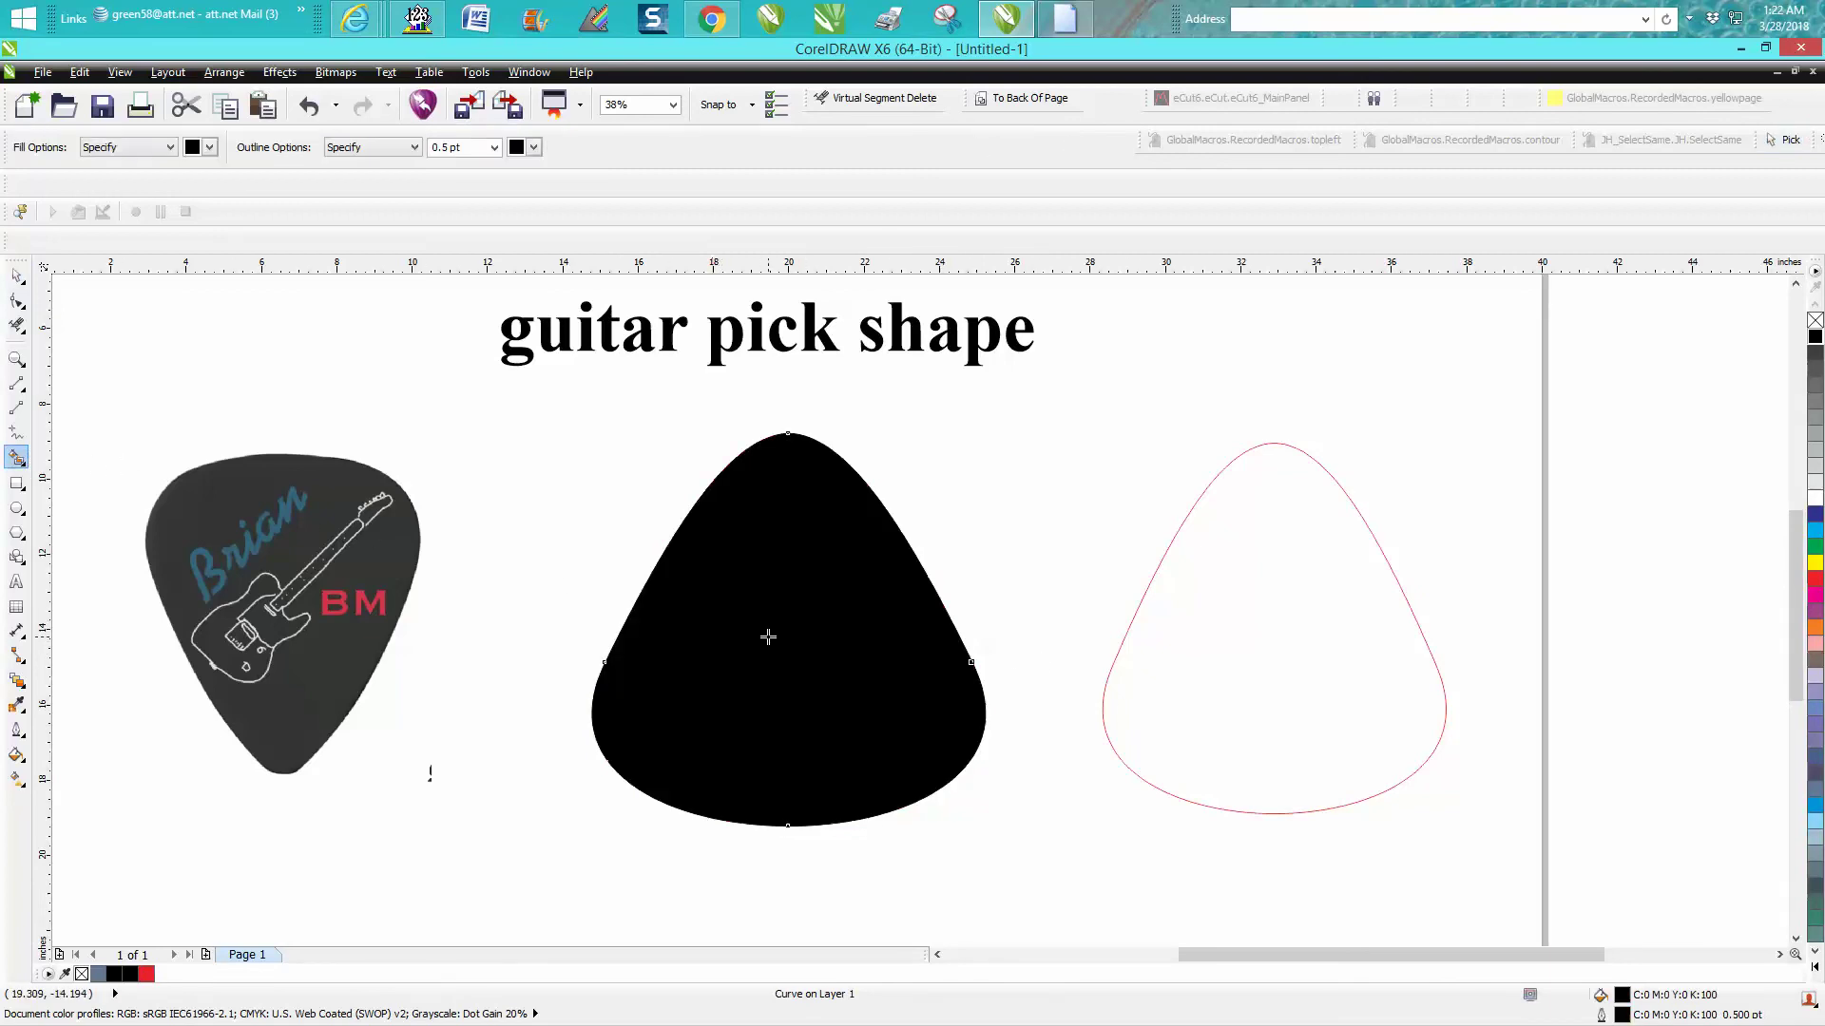
click(16, 276)
drag(787, 630, 1583, 661)
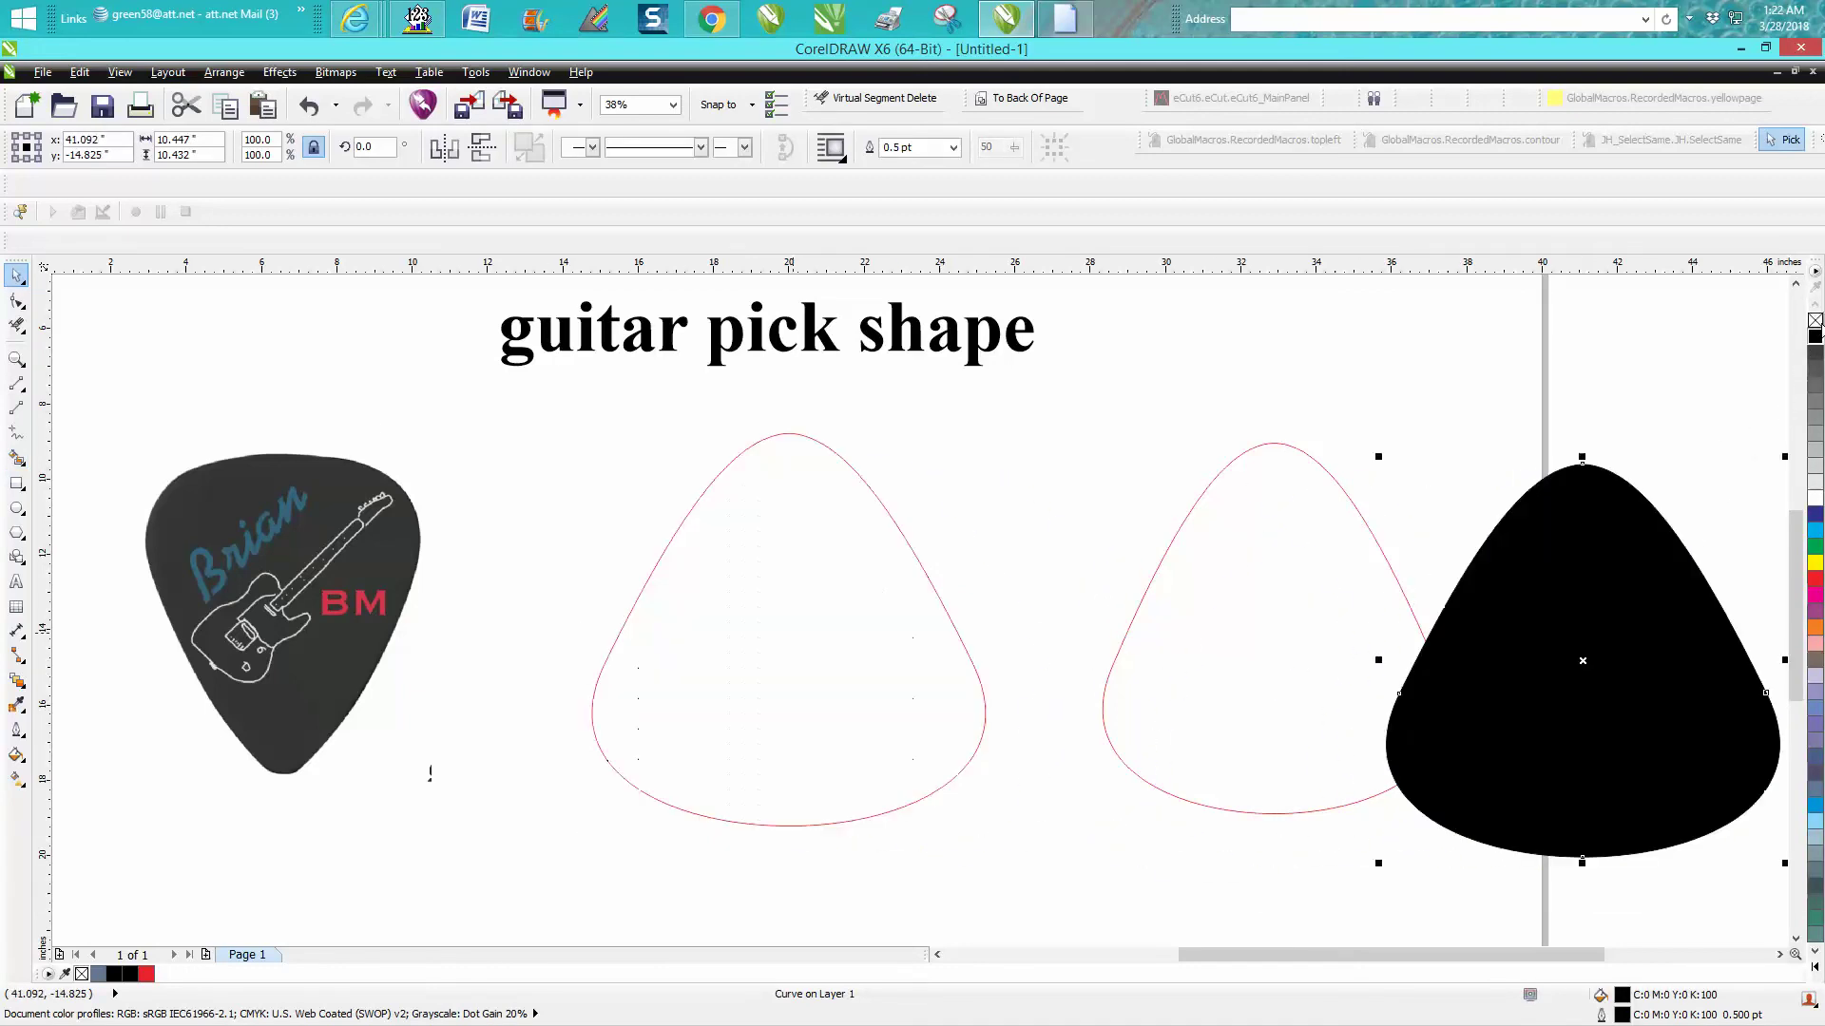
Give the new pick no fill and a red outline.
click(1815, 321)
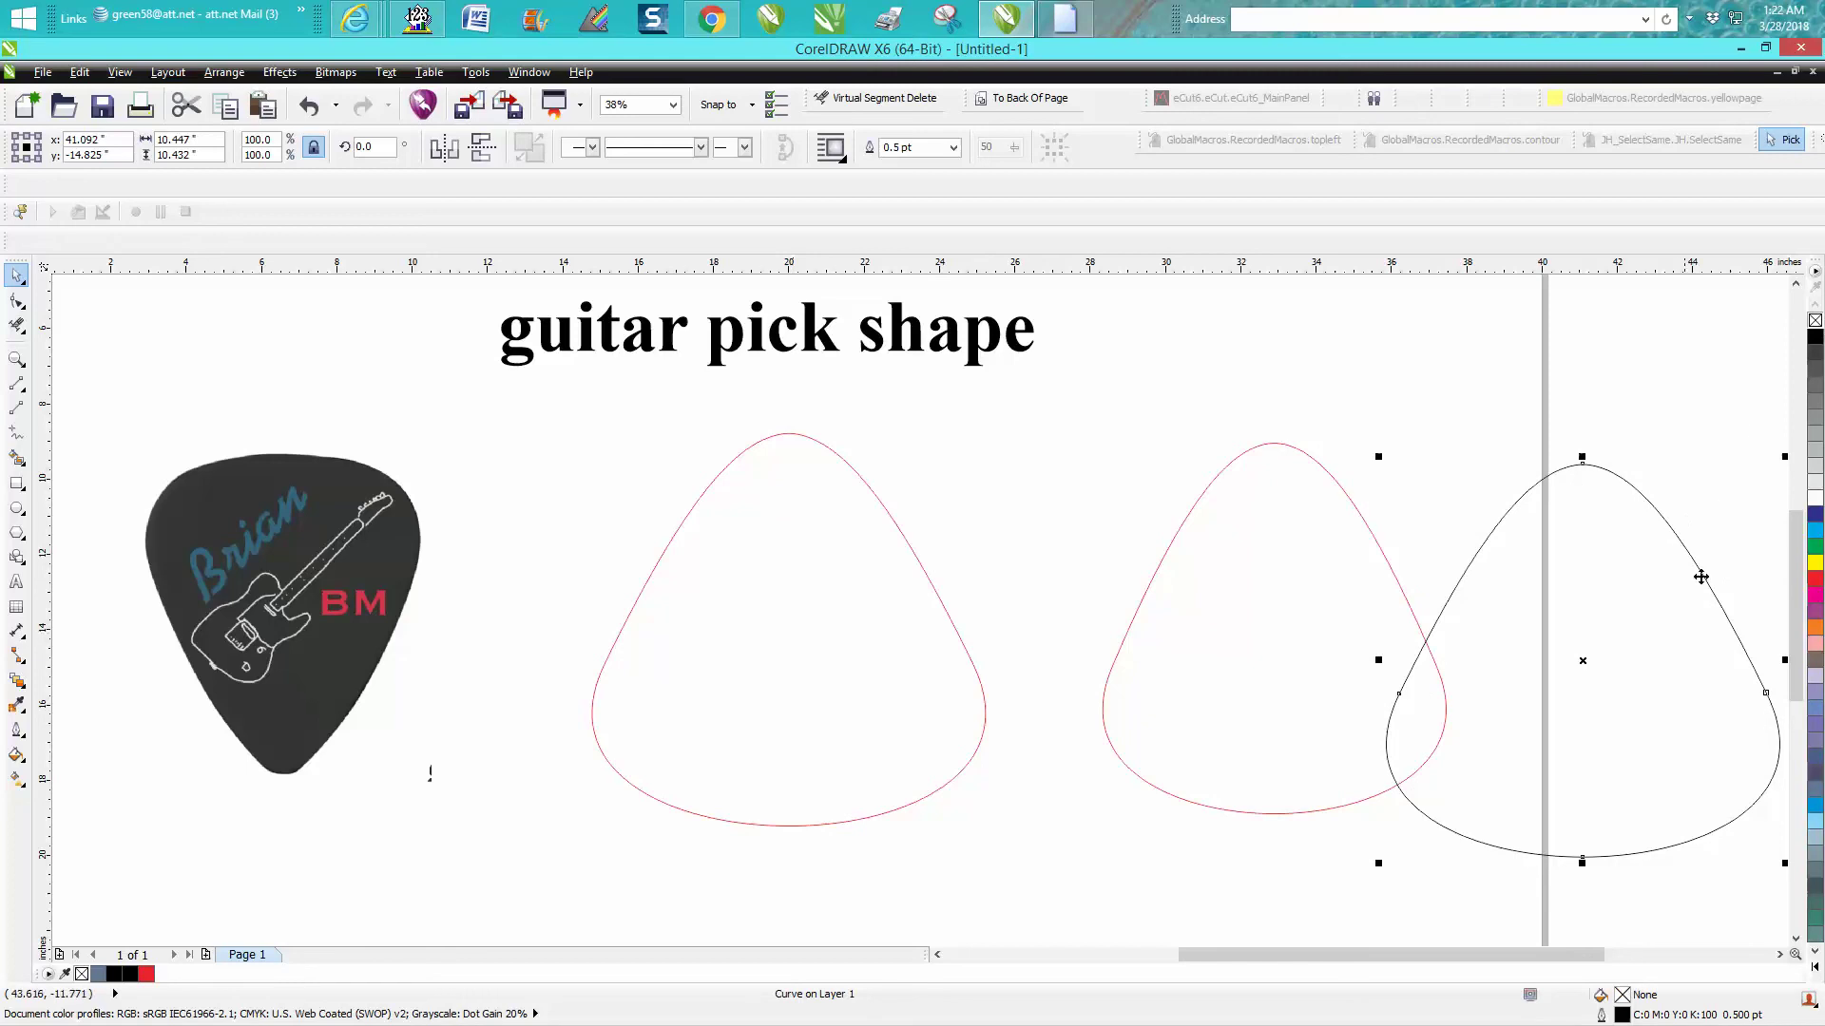
right_click(1815, 579)
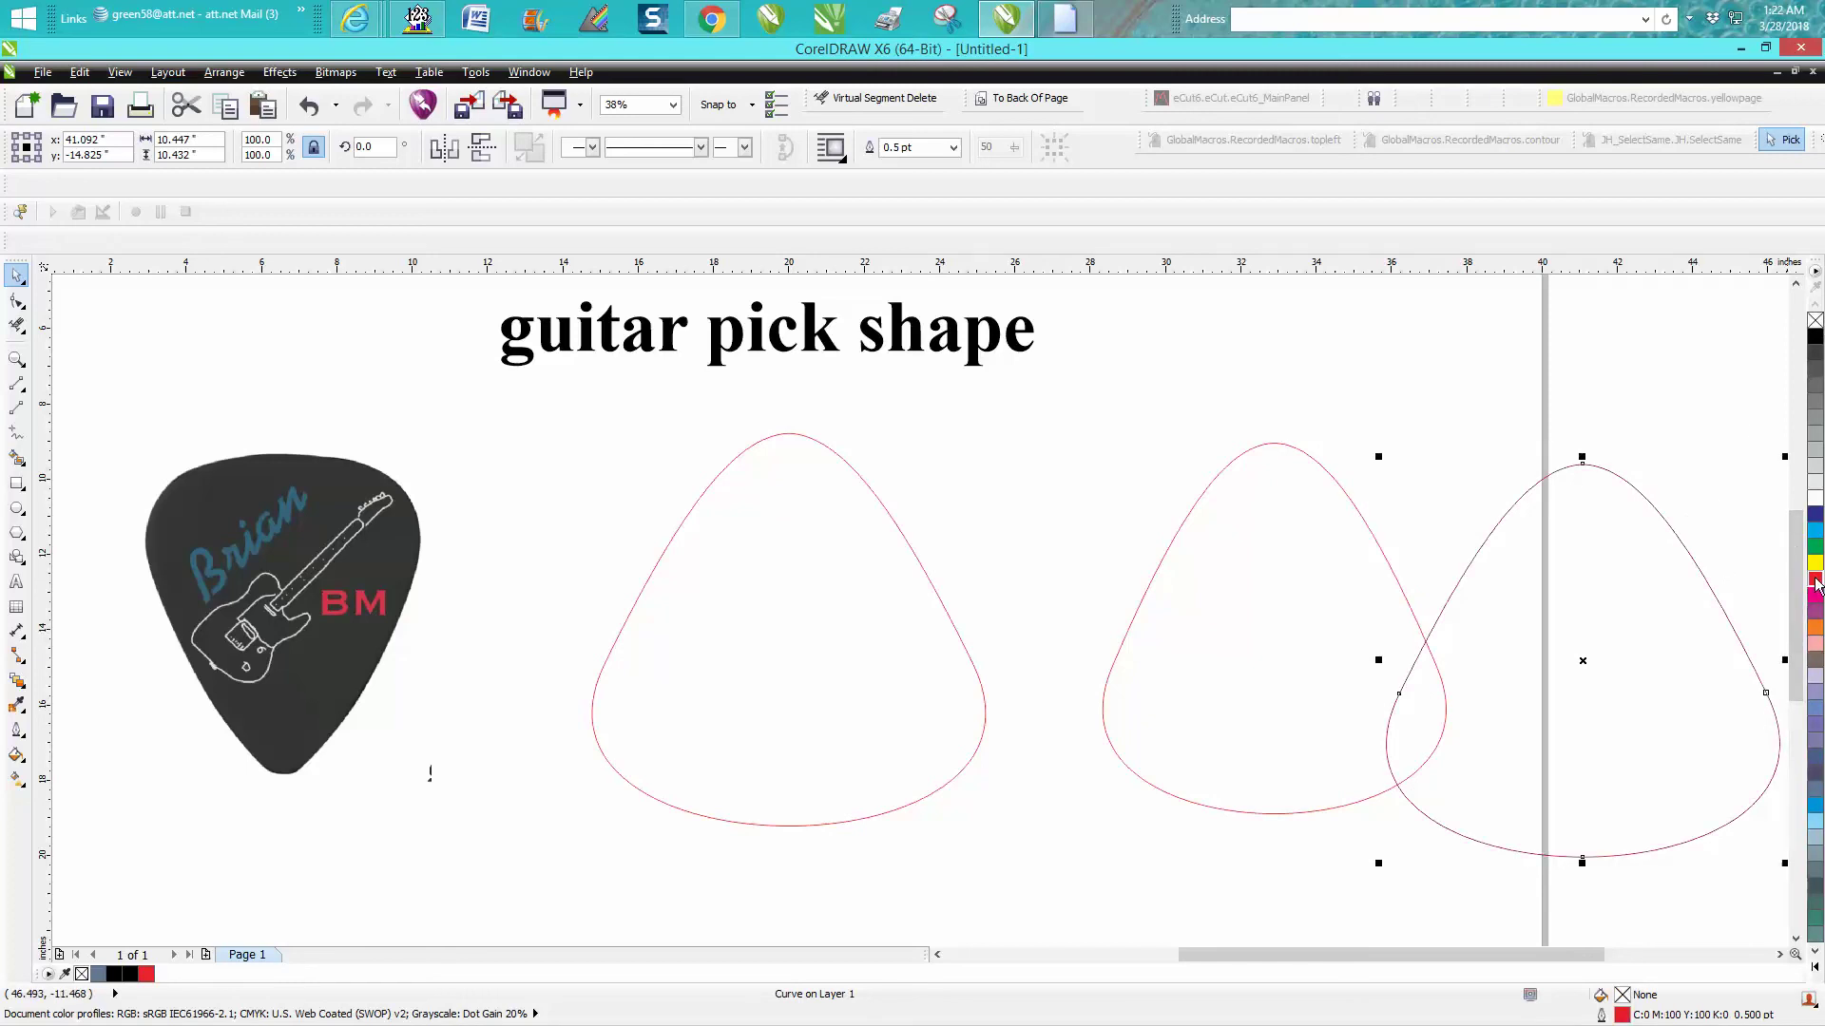
click(926, 585)
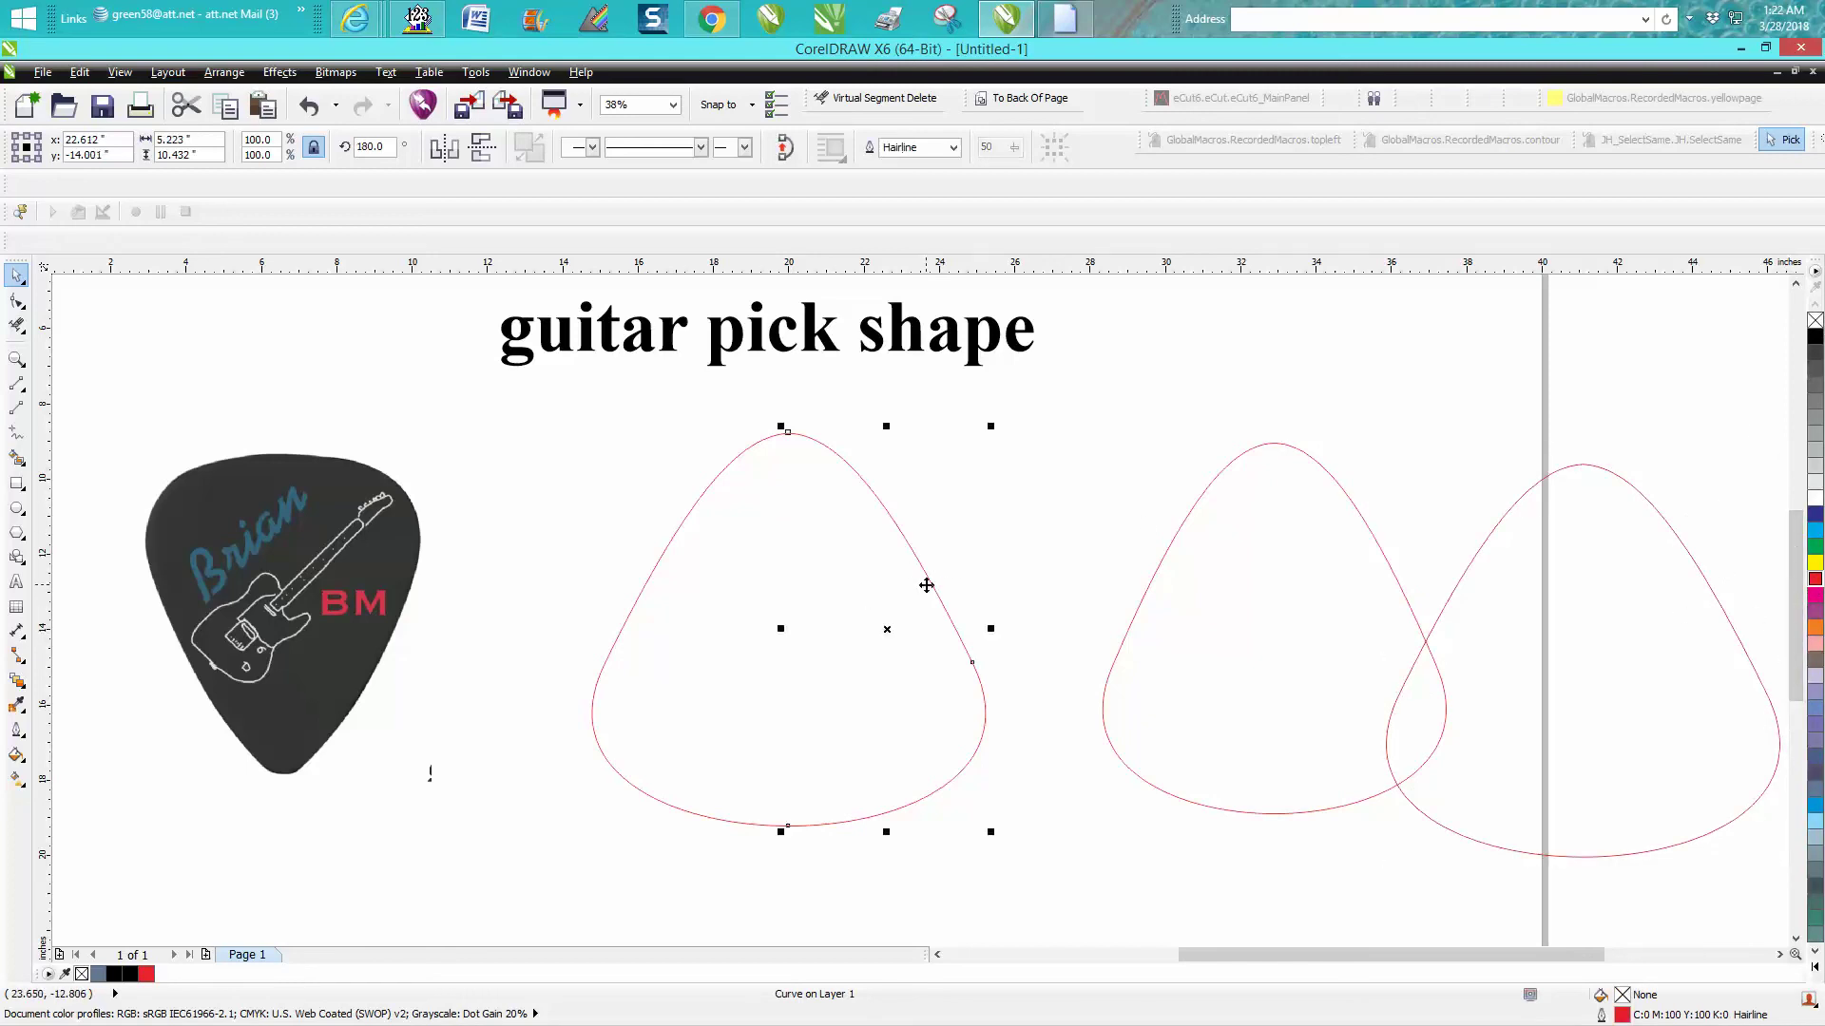
Delete the leftover half curves and centre the older red pick on the page.
key(ctrl+m)
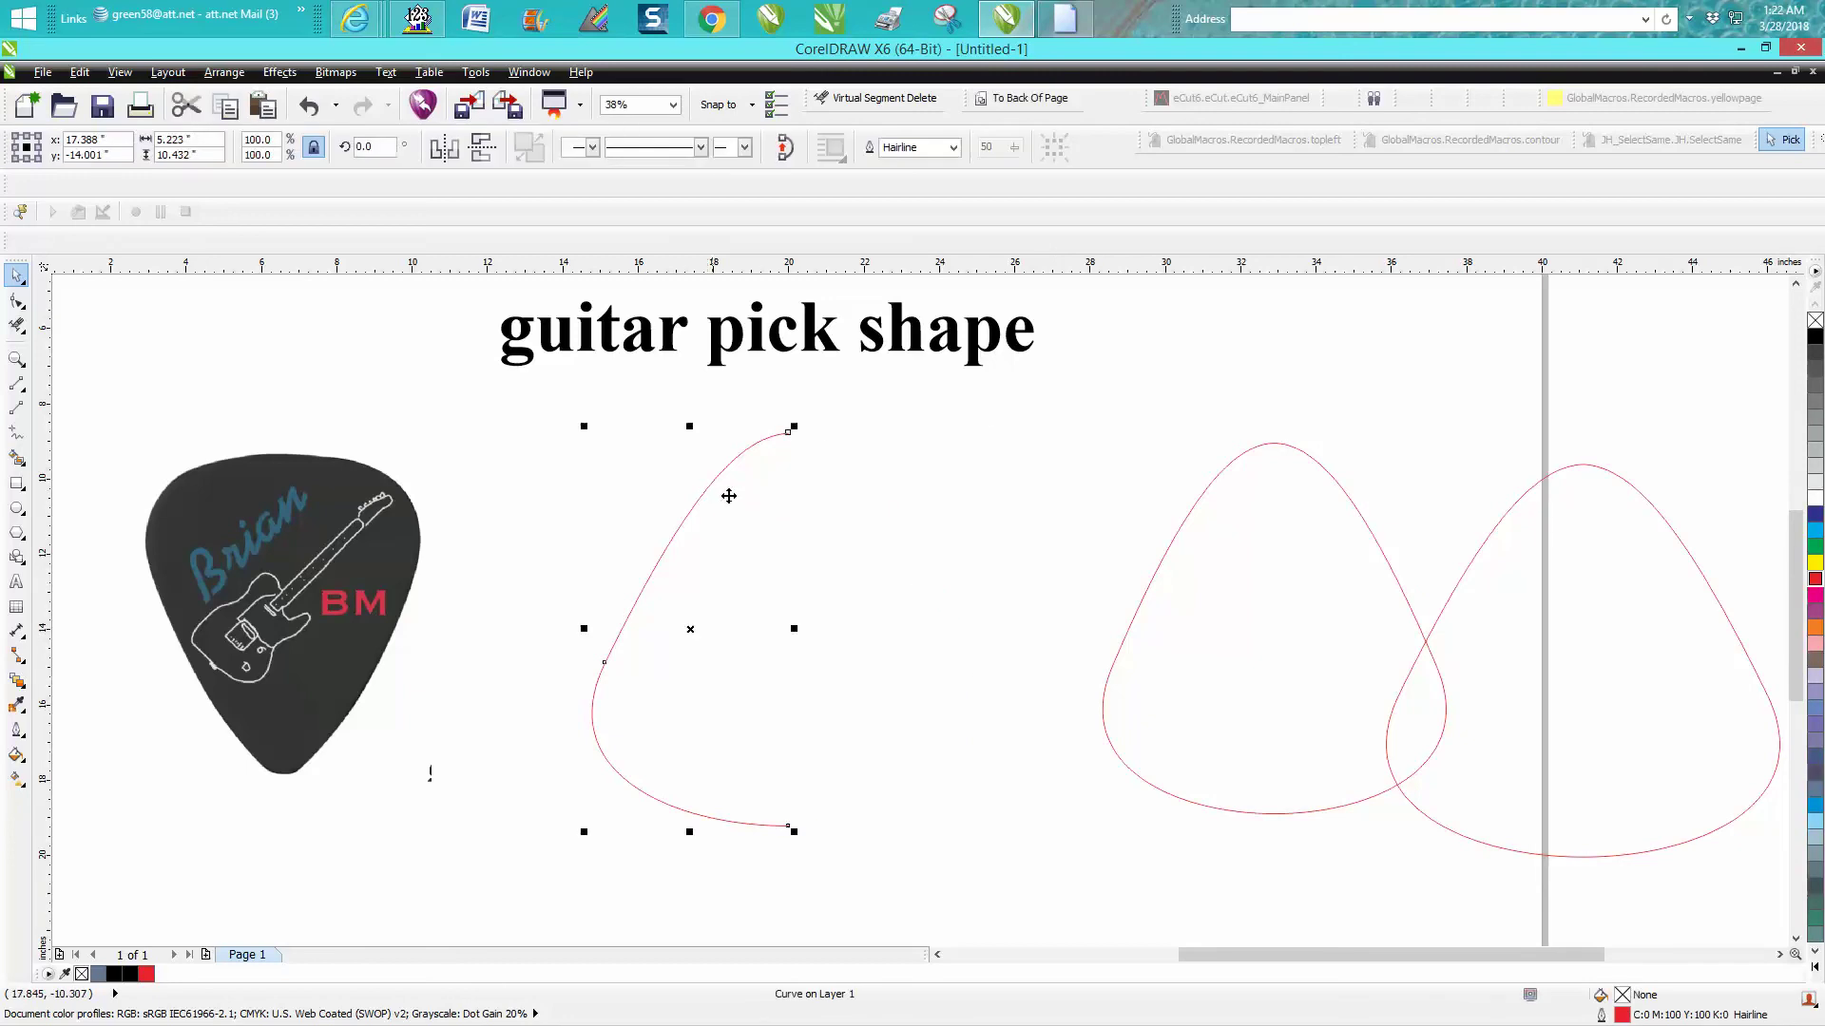
key(Delete)
click(1157, 566)
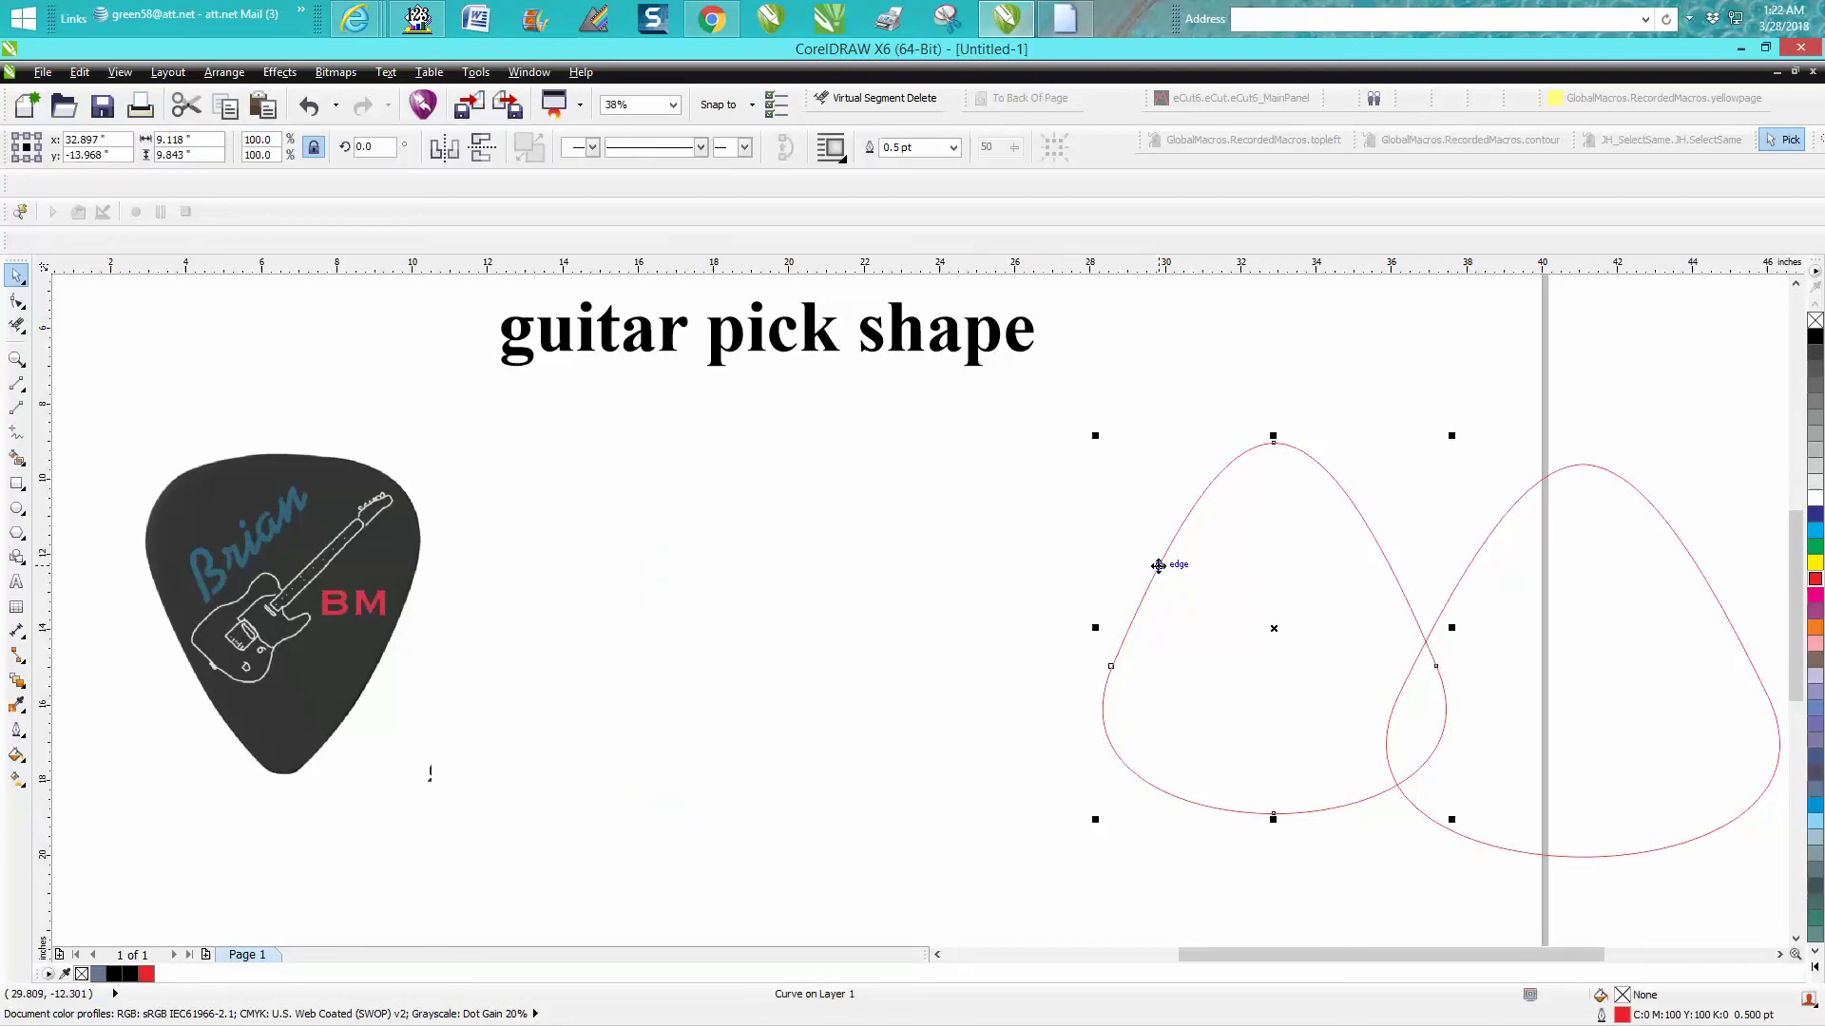
key(p)
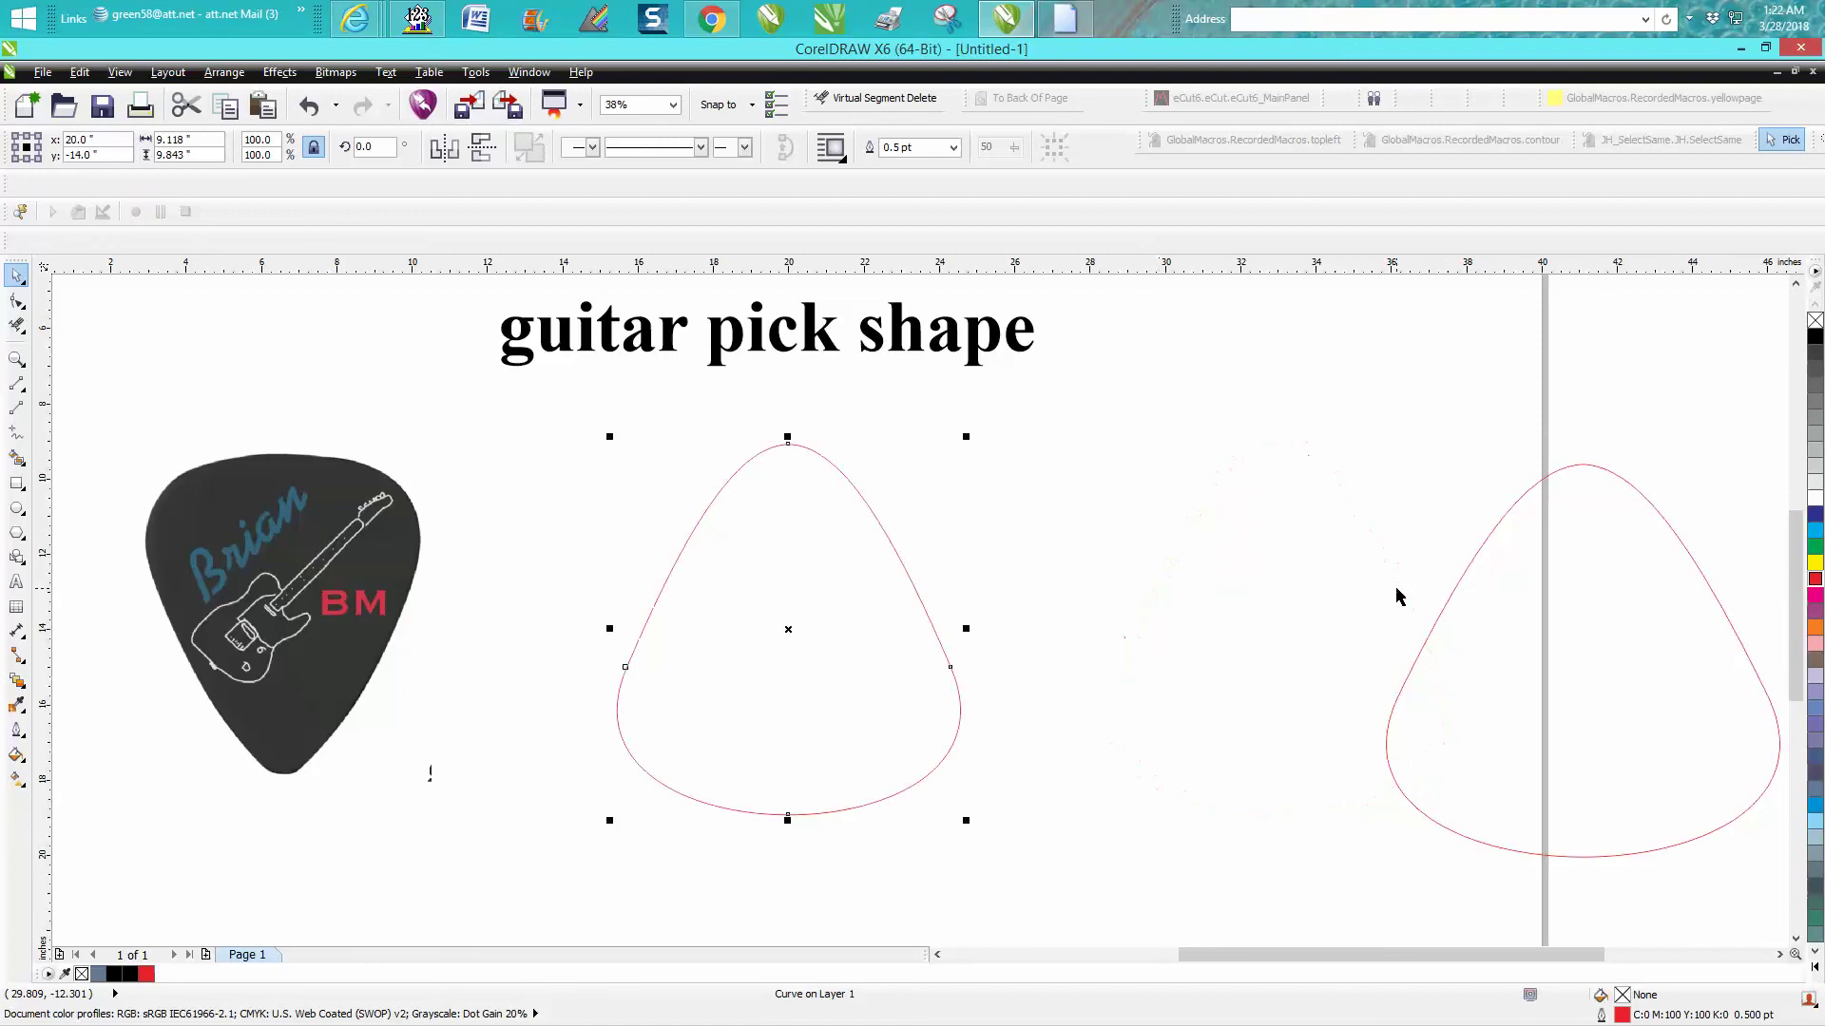
Centre the new red pick over the older one, then drag it off to the right.
click(1451, 601)
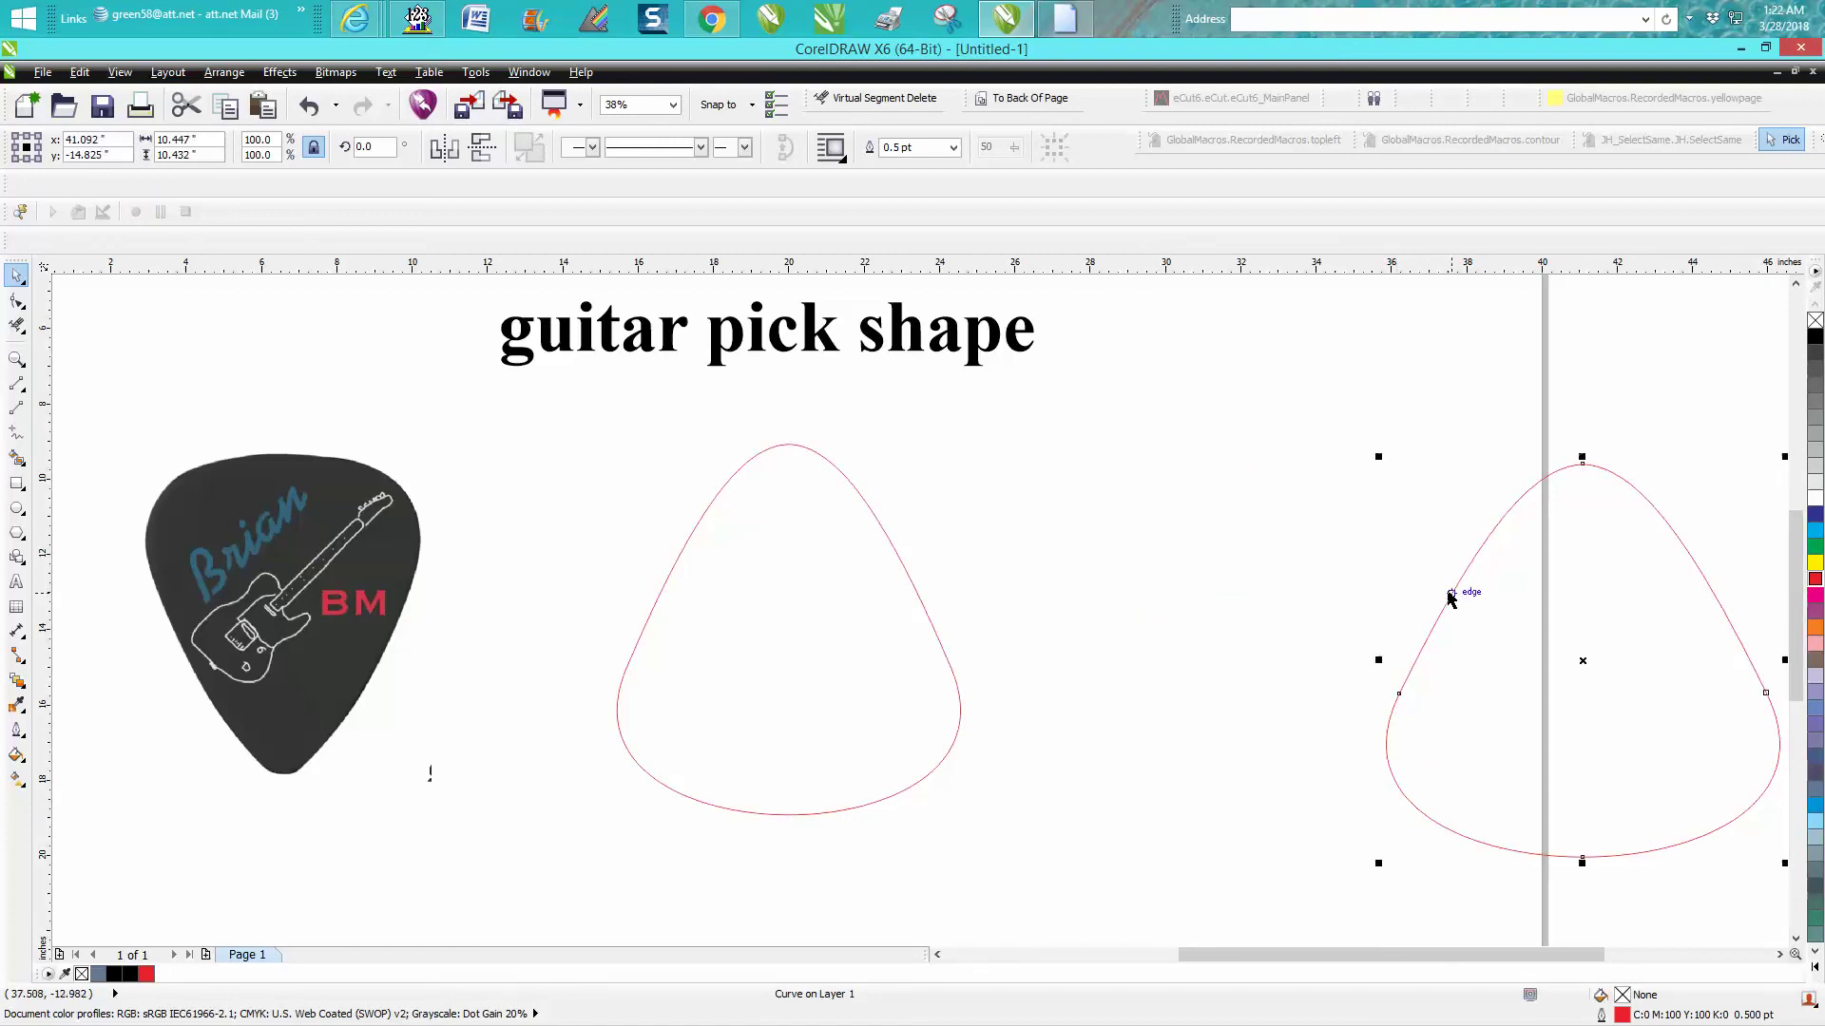
key(p)
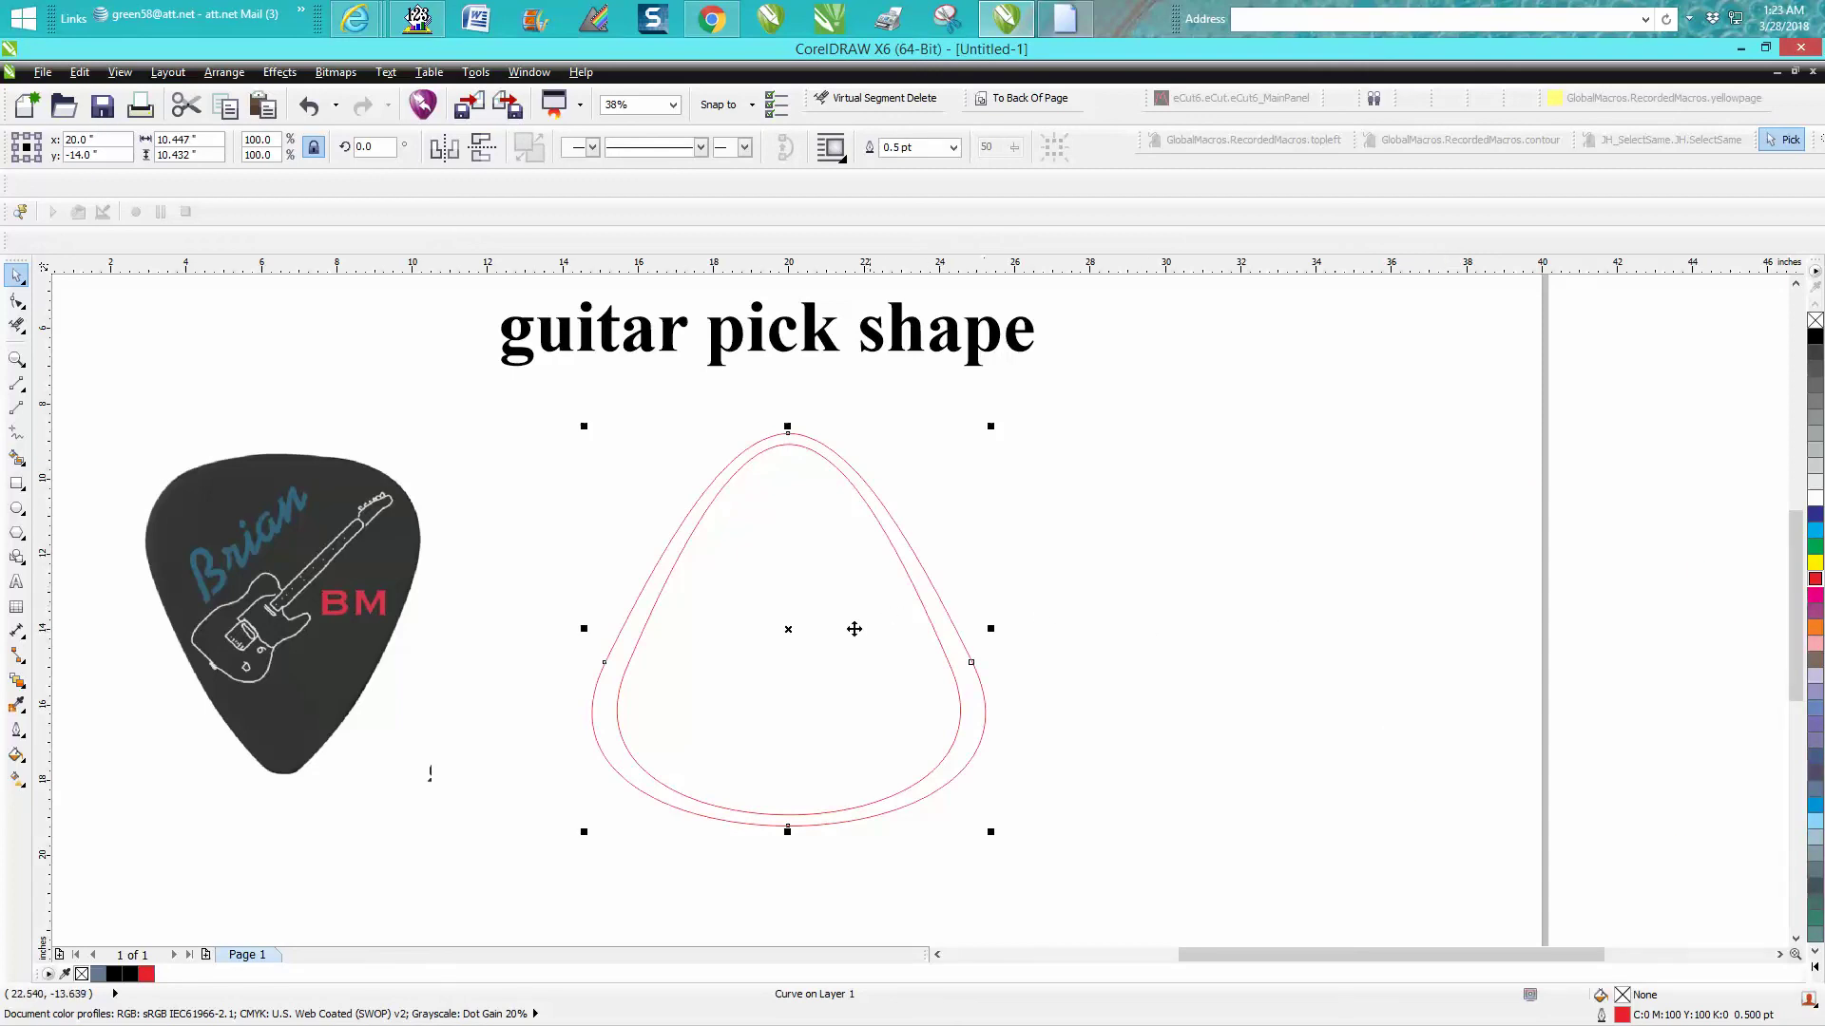
drag(785, 628, 1430, 652)
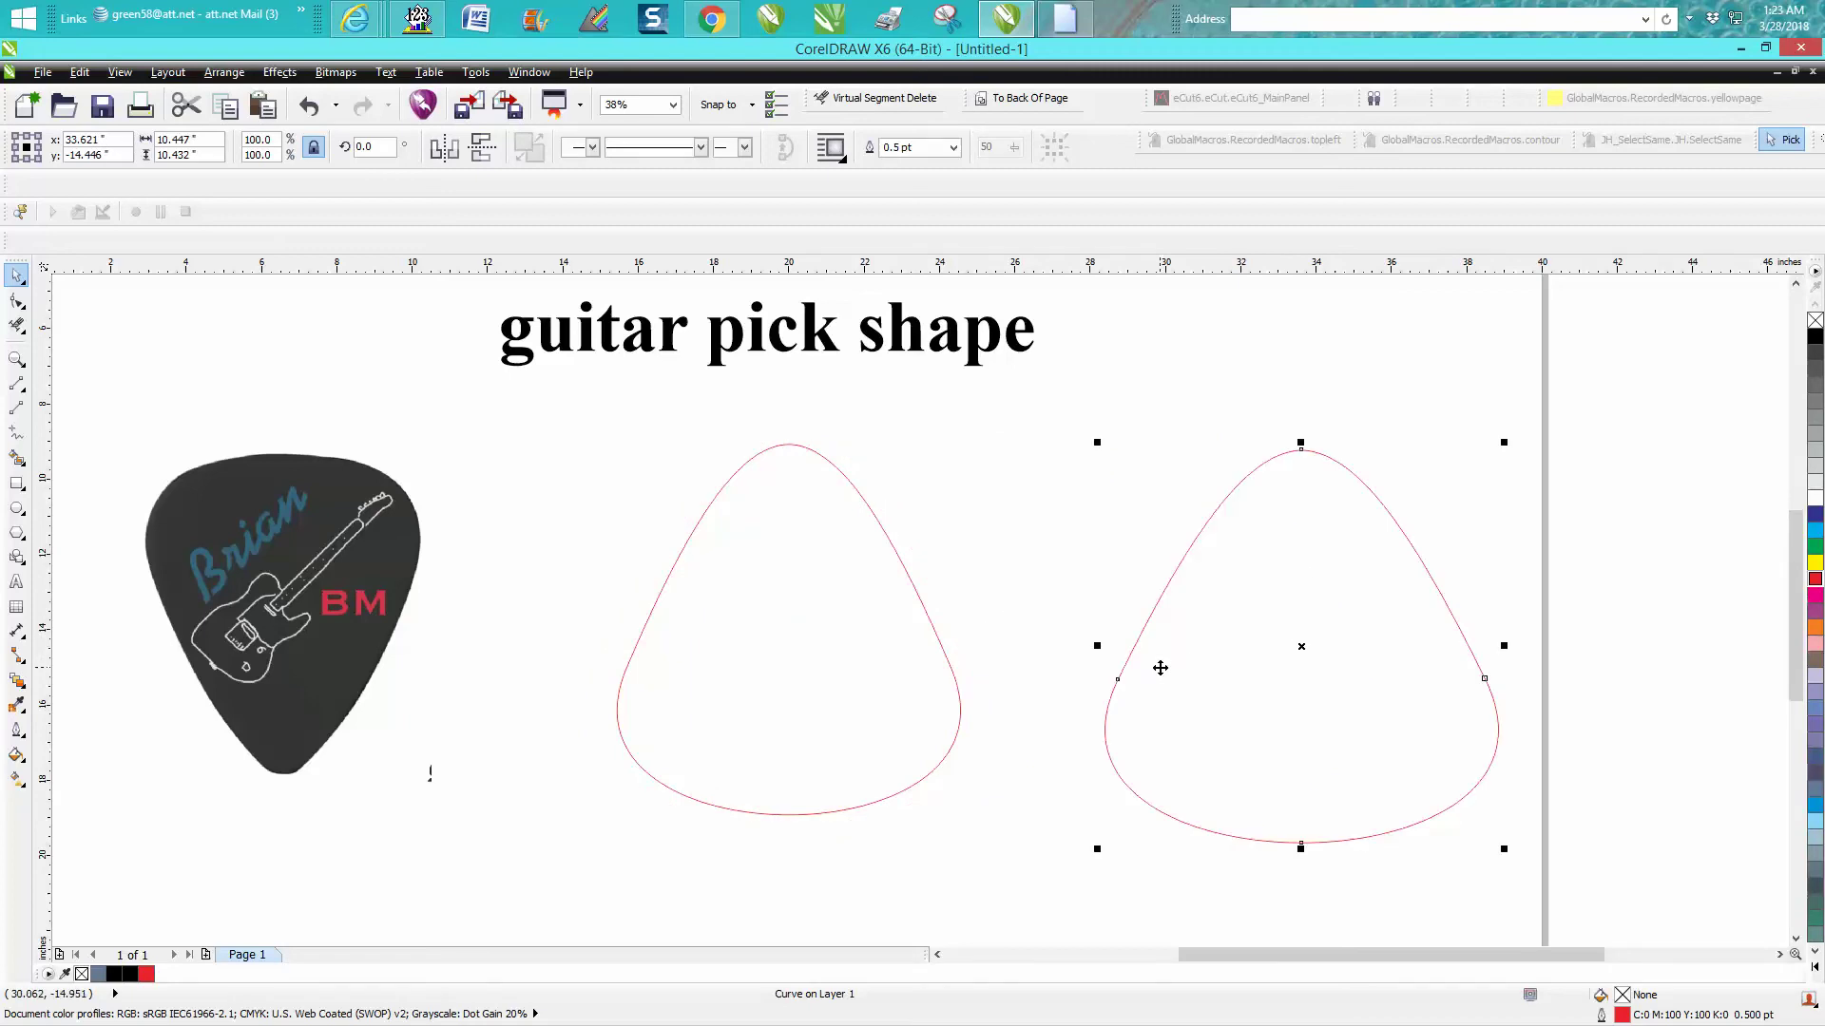
click(936, 653)
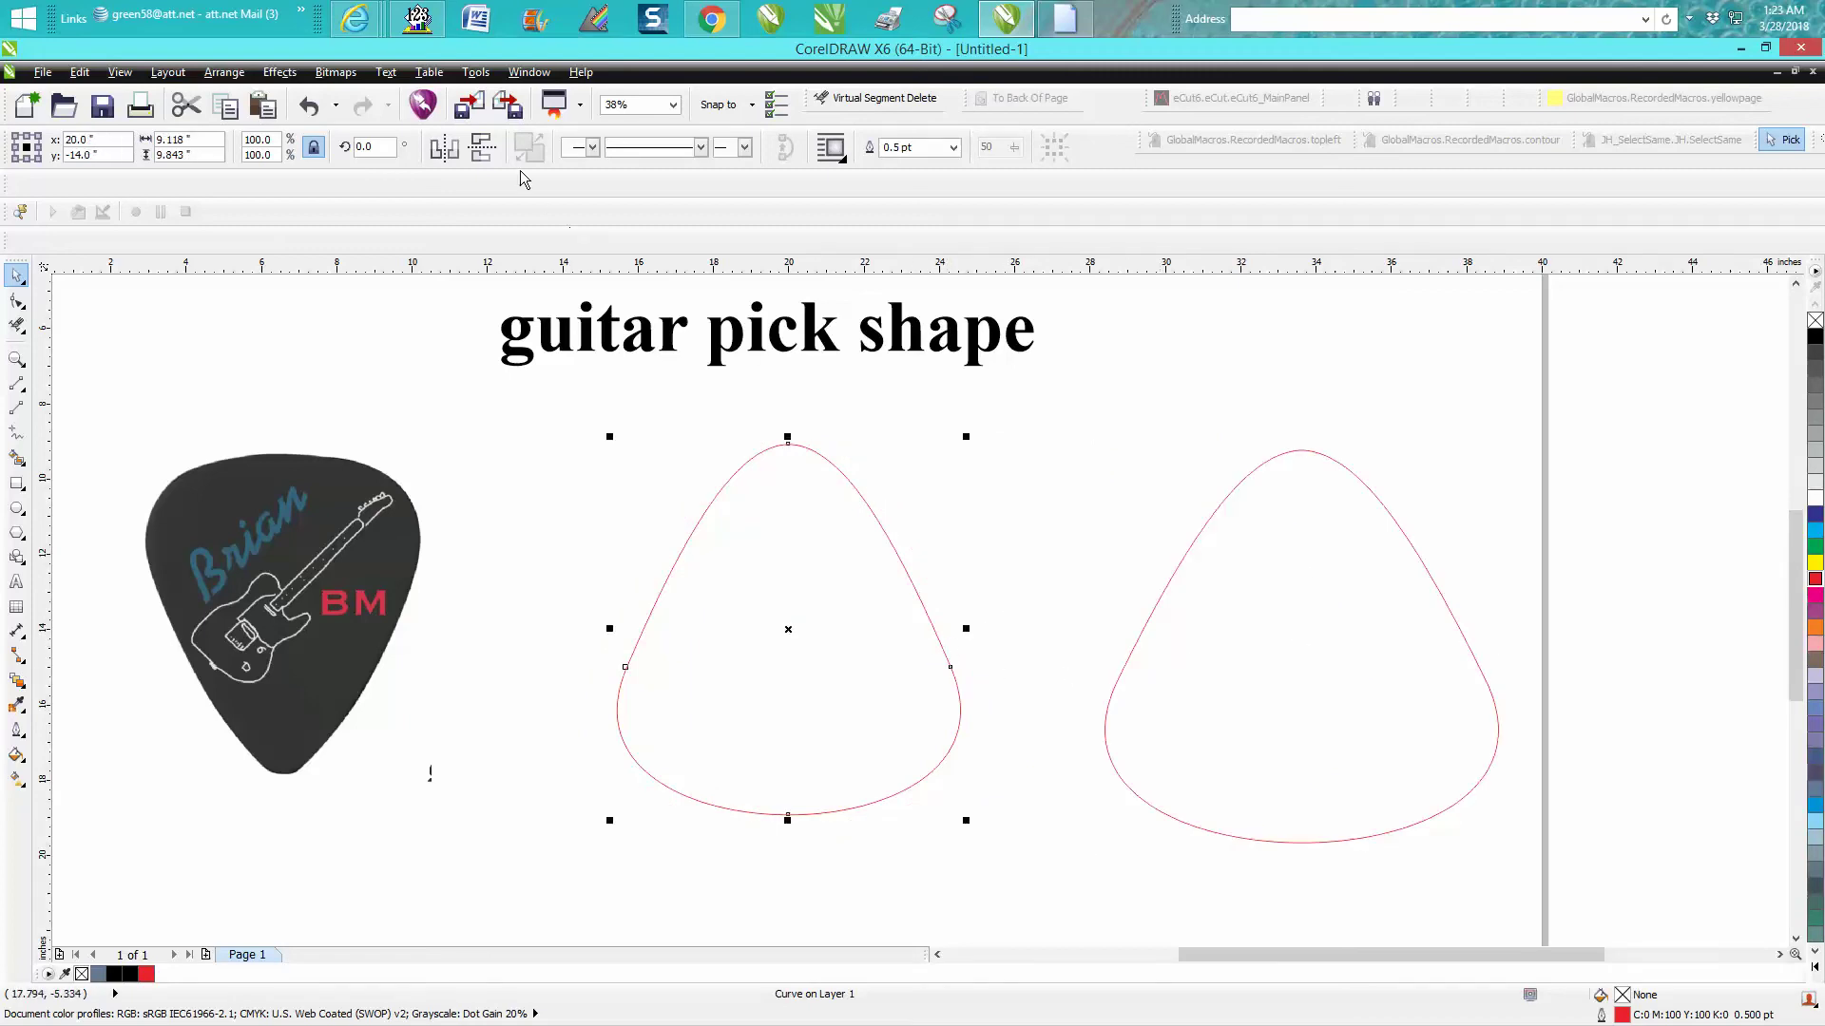
Mirror the middle pick outline vertically and send the guitar-pick photo to the back.
click(482, 146)
drag(828, 643, 631, 580)
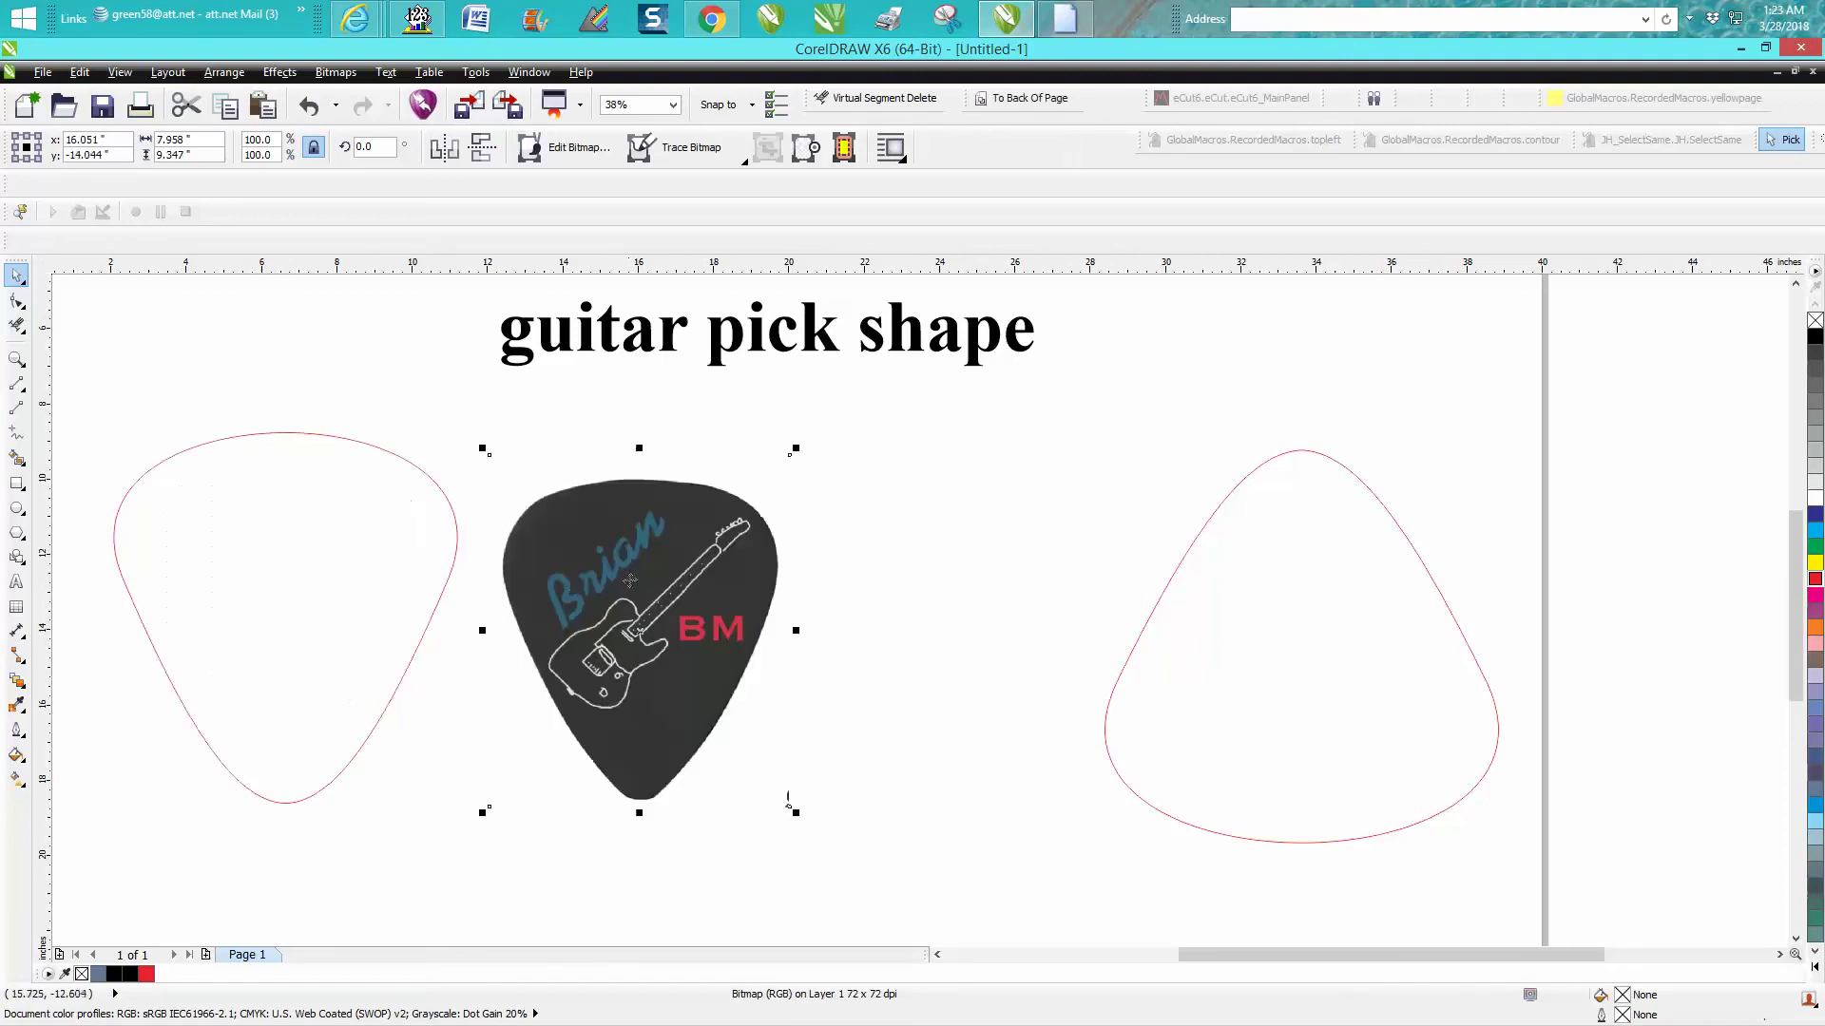
click(461, 573)
click(571, 568)
click(978, 103)
Move the red outline onto the photo and scale it to about 7.93 by 8.56 inches.
drag(441, 488, 788, 506)
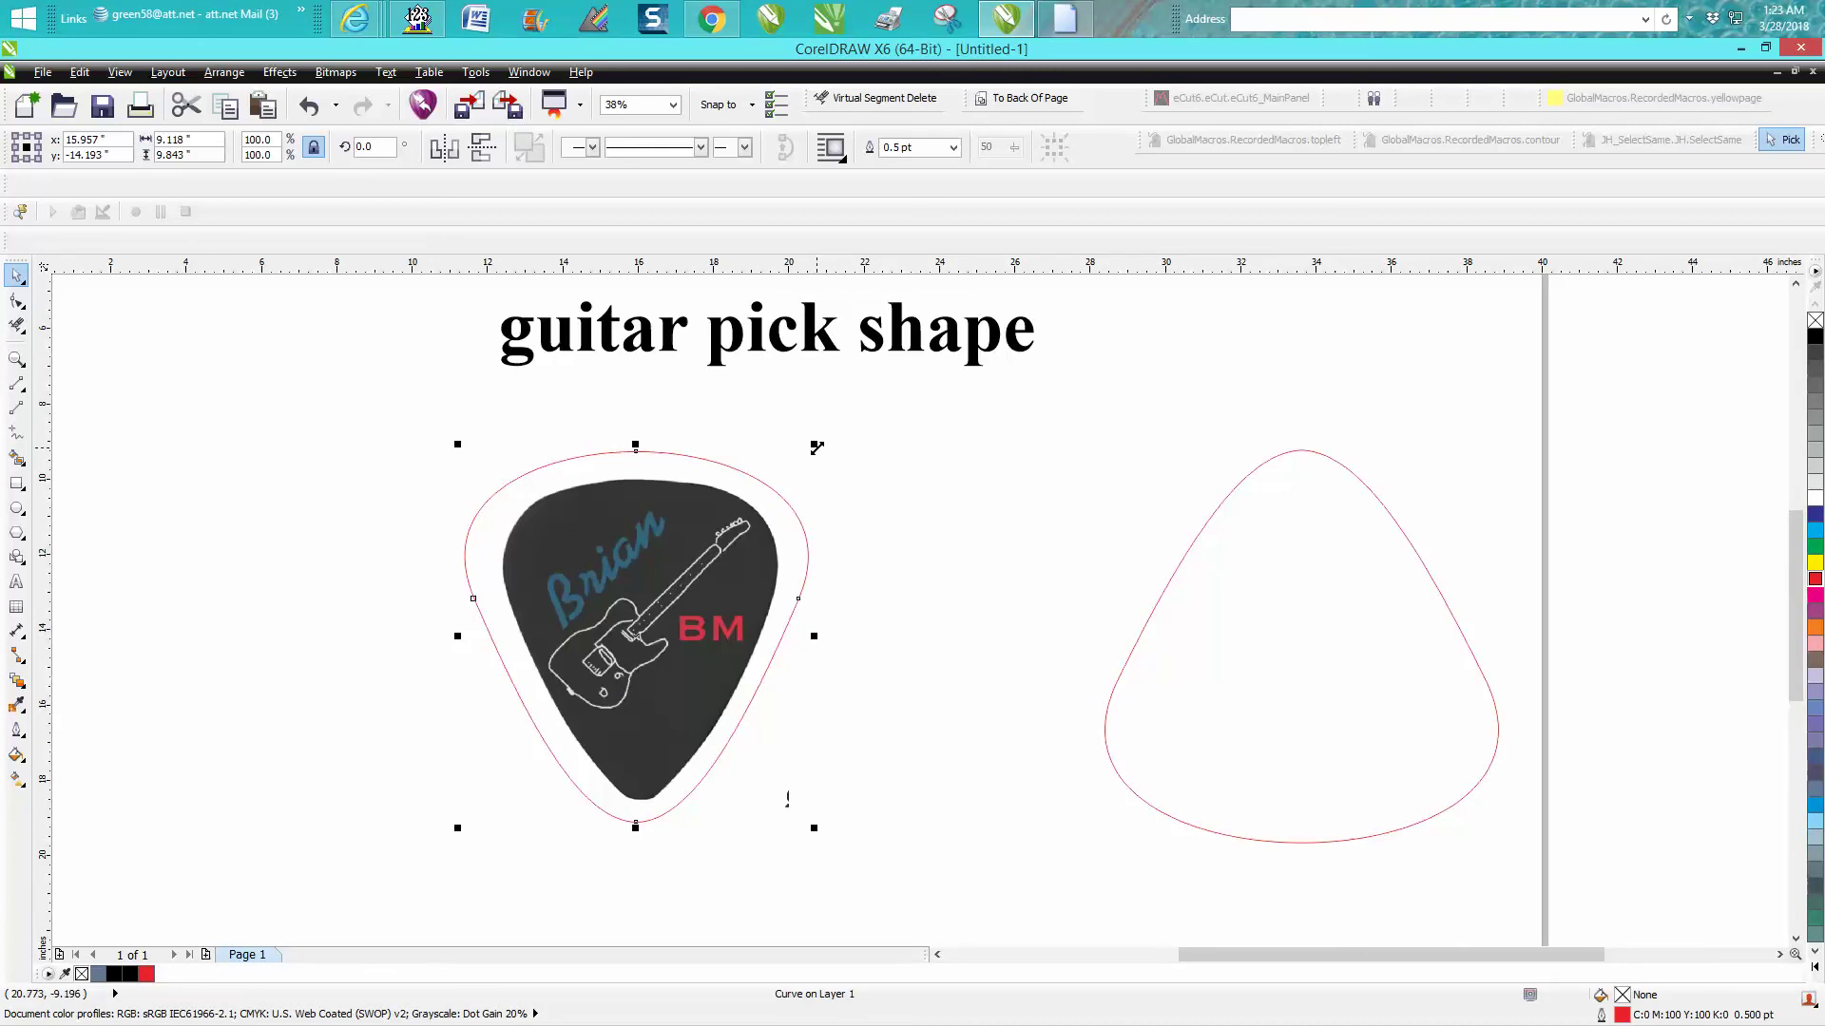
drag(816, 447, 769, 493)
mouse_move(637, 646)
mouse_down()
mouse_move(613, 663)
mouse_move(642, 629)
mouse_up()
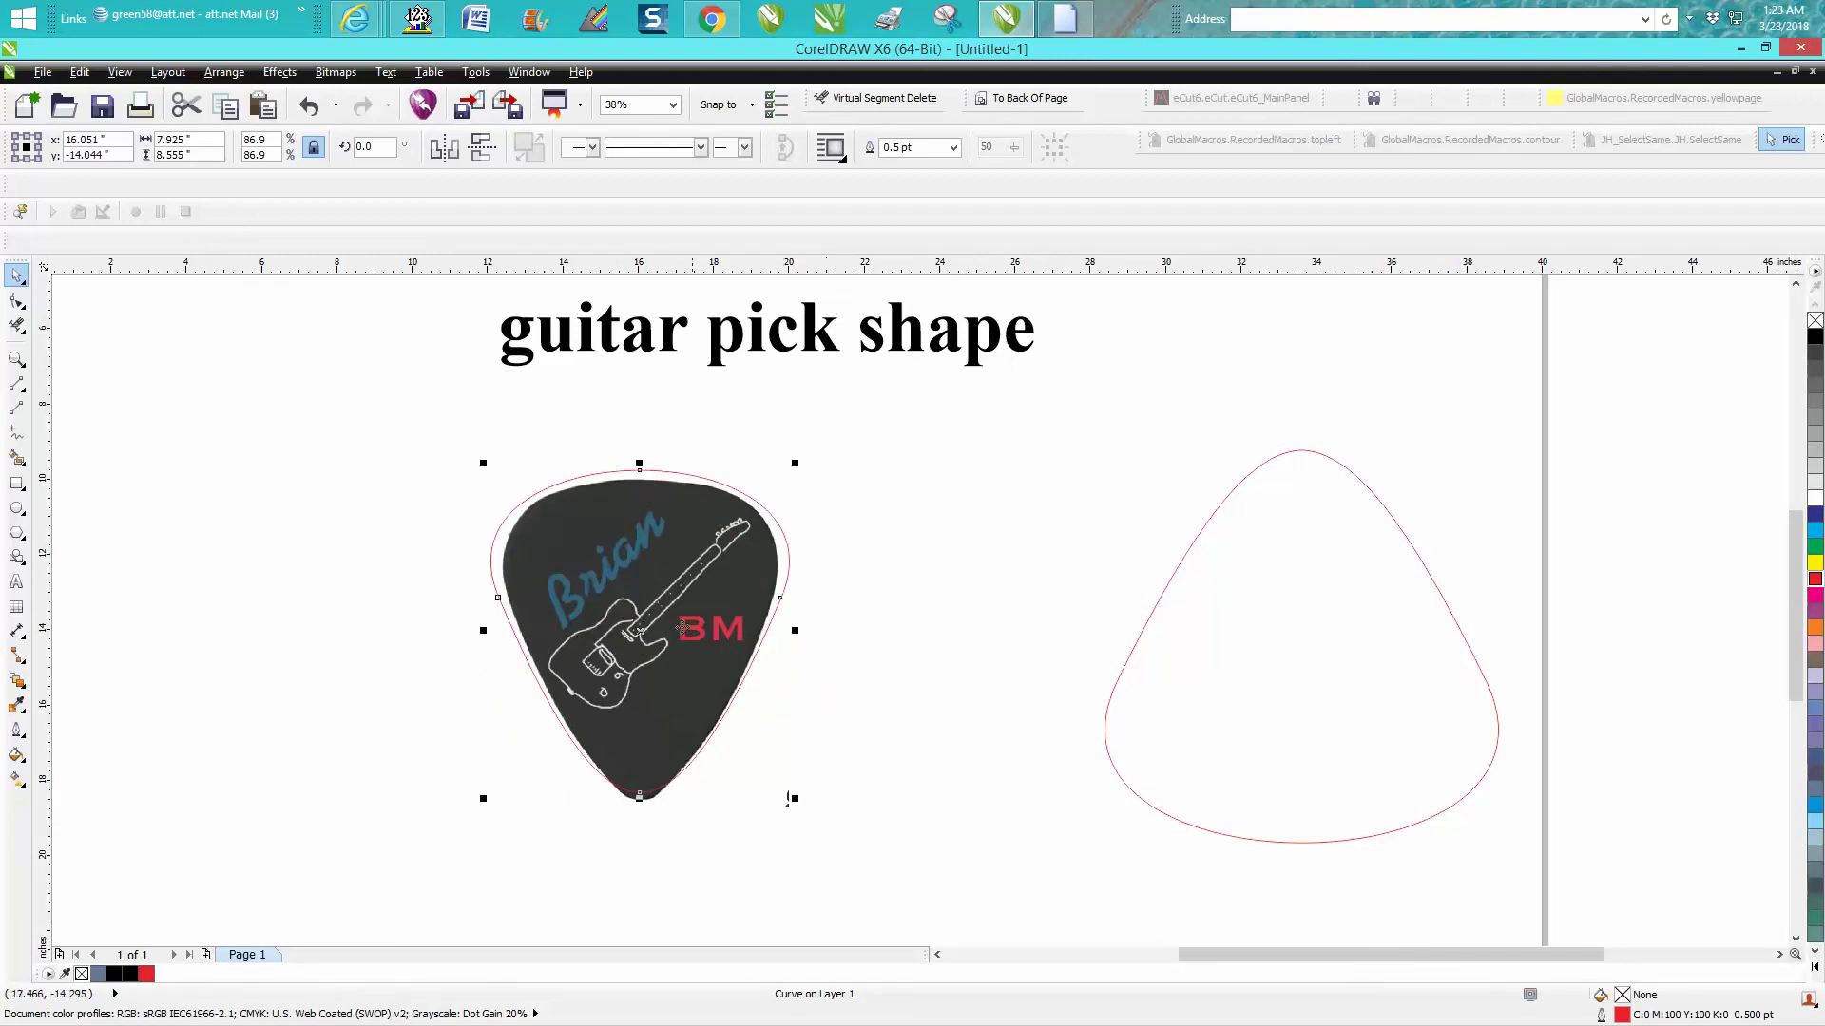
click(17, 358)
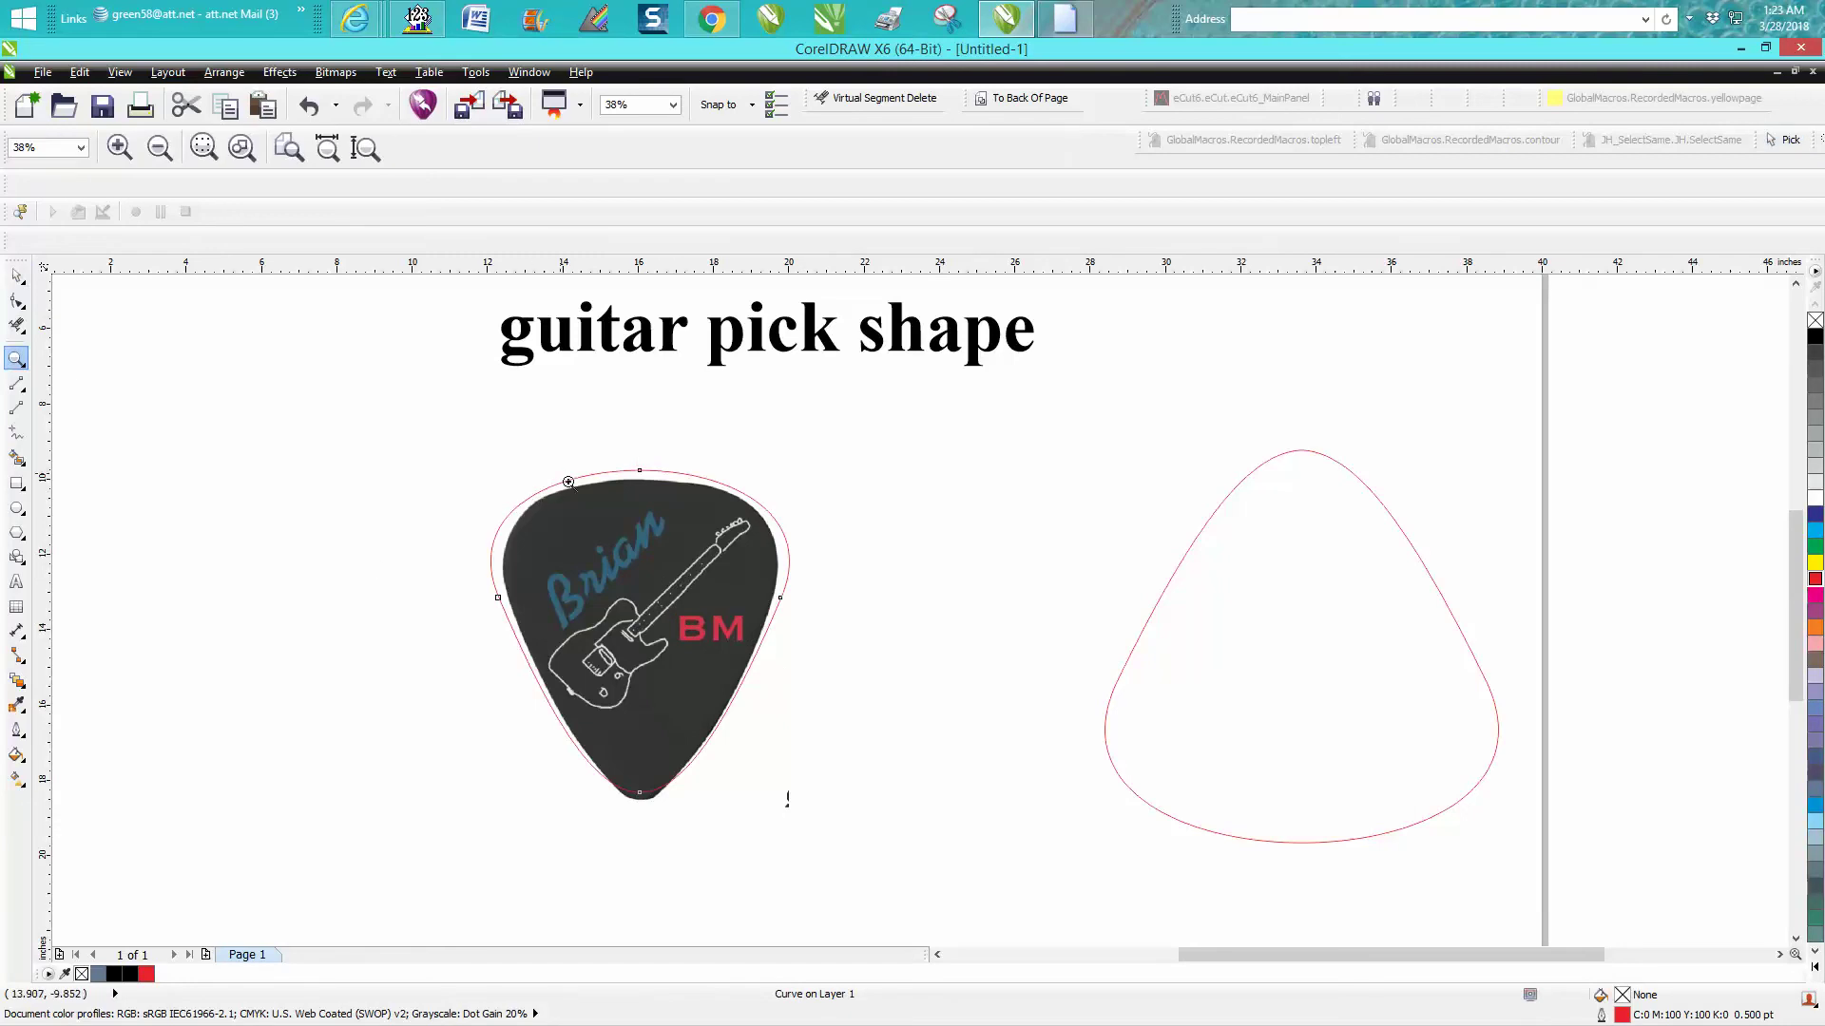
scroll(867, 582, up, 1)
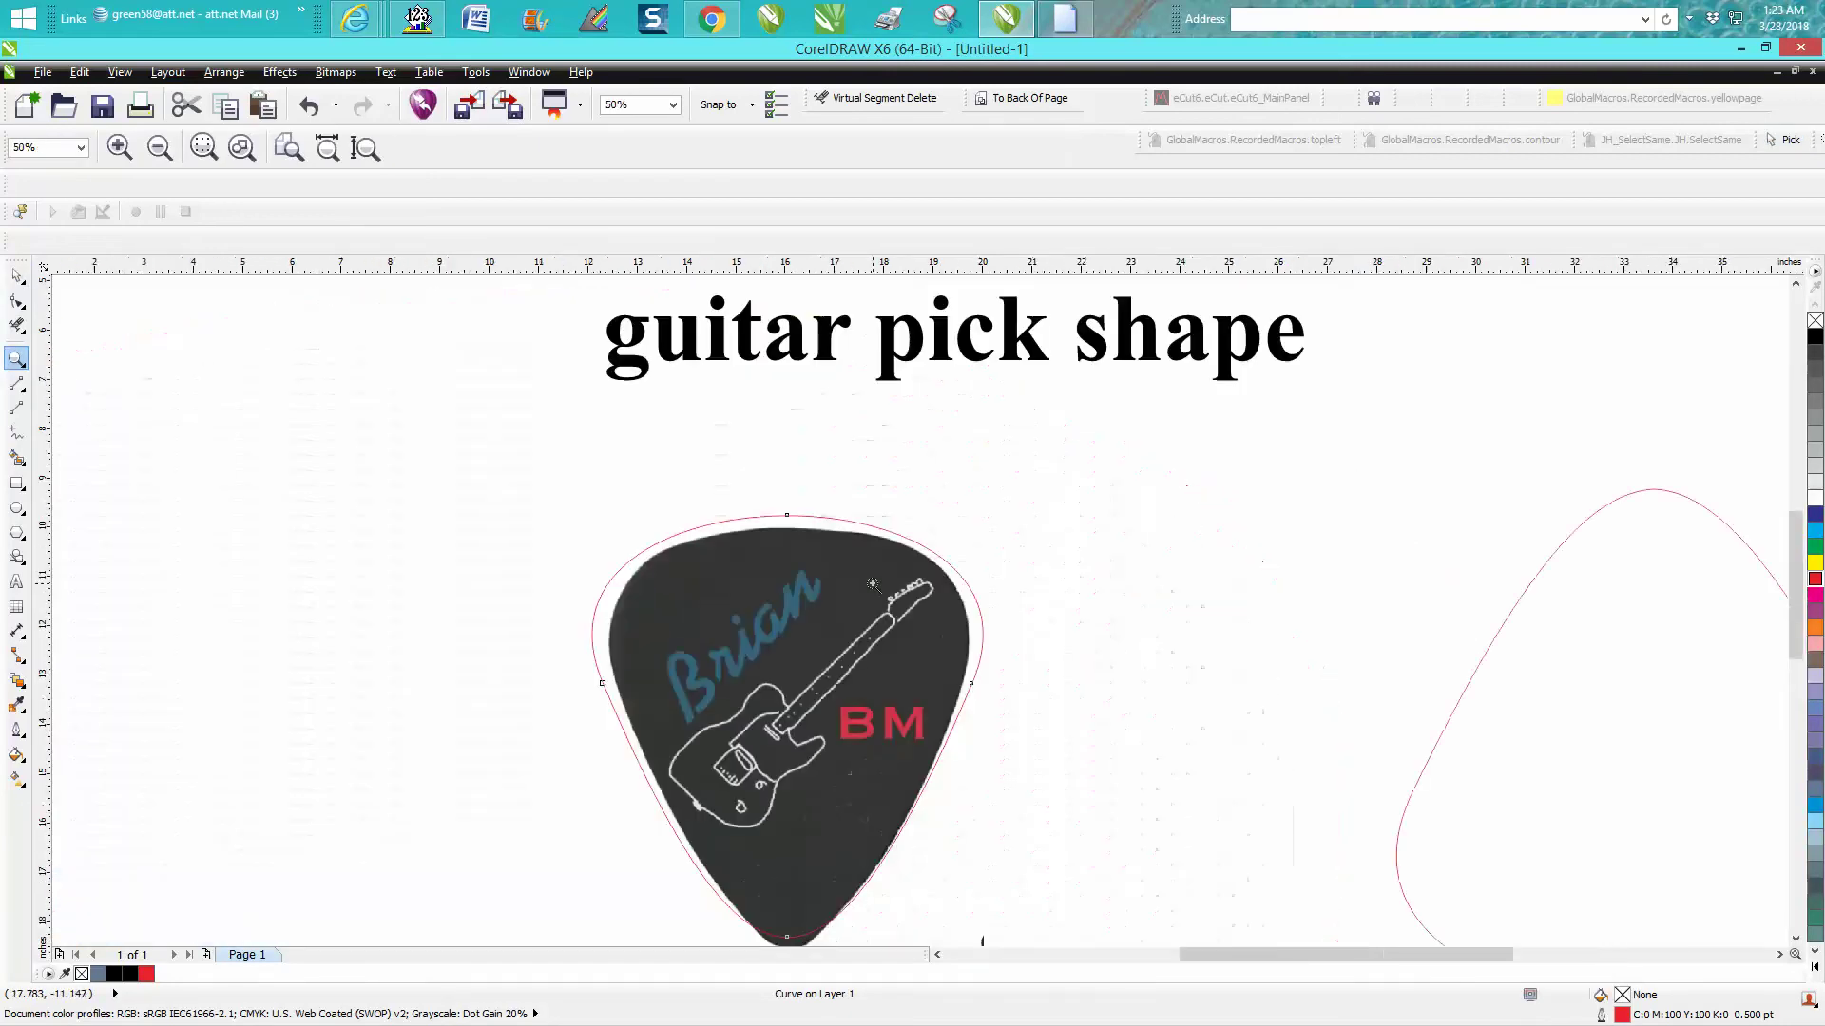